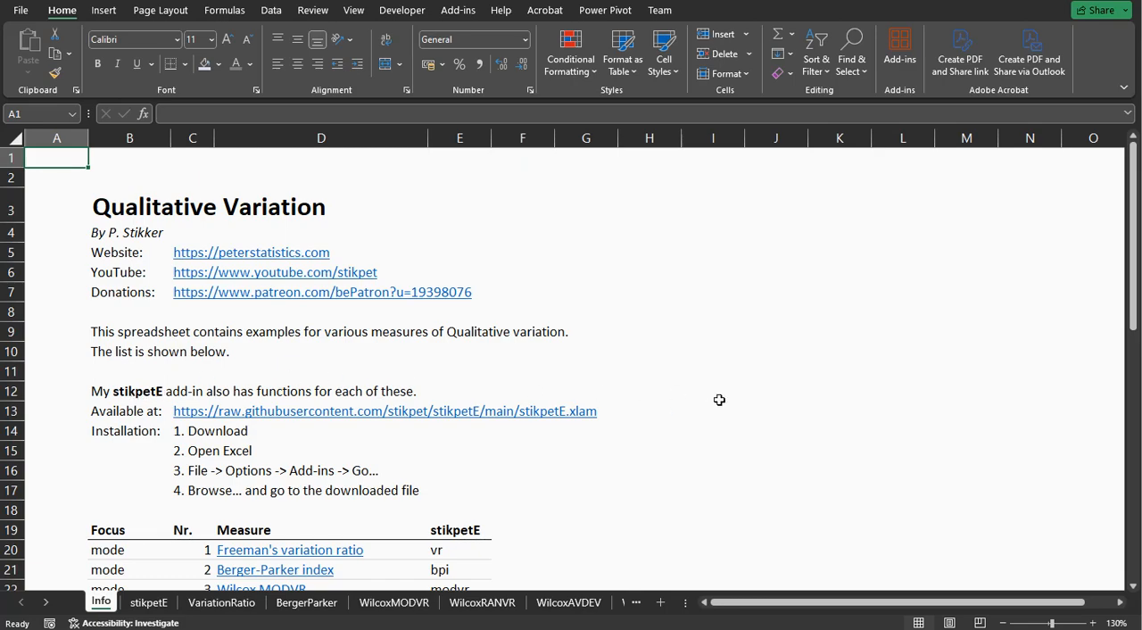
# Look through the Info sheet's list of qualitative variation measures and their stikpetE function names.
pyautogui.scroll(-2, 719, 400)
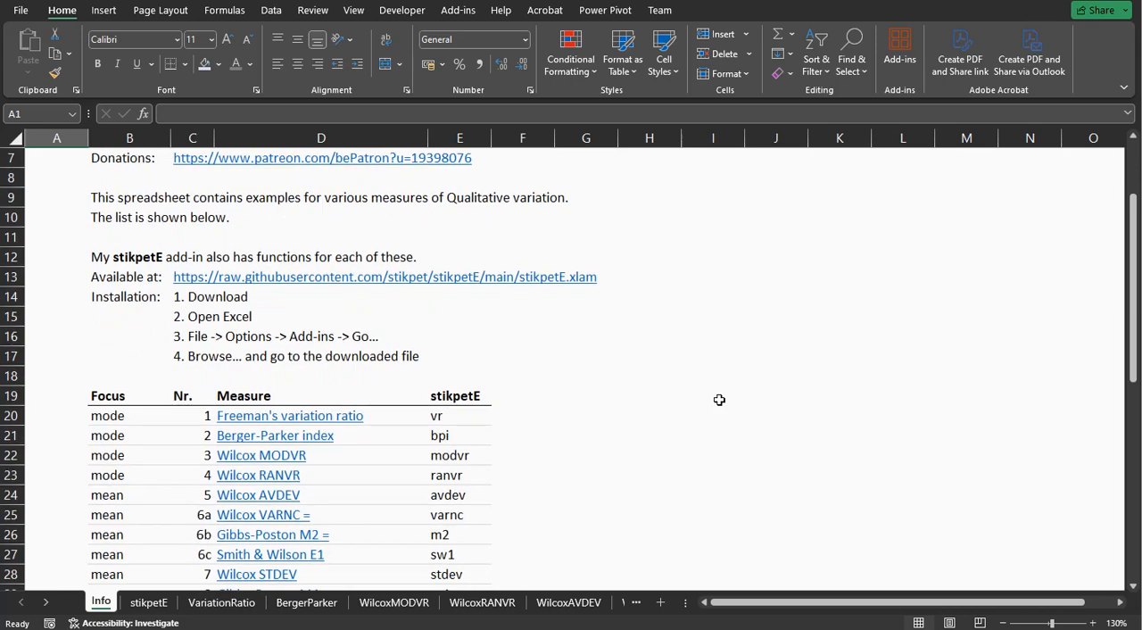
pyautogui.scroll(-3, 719, 400)
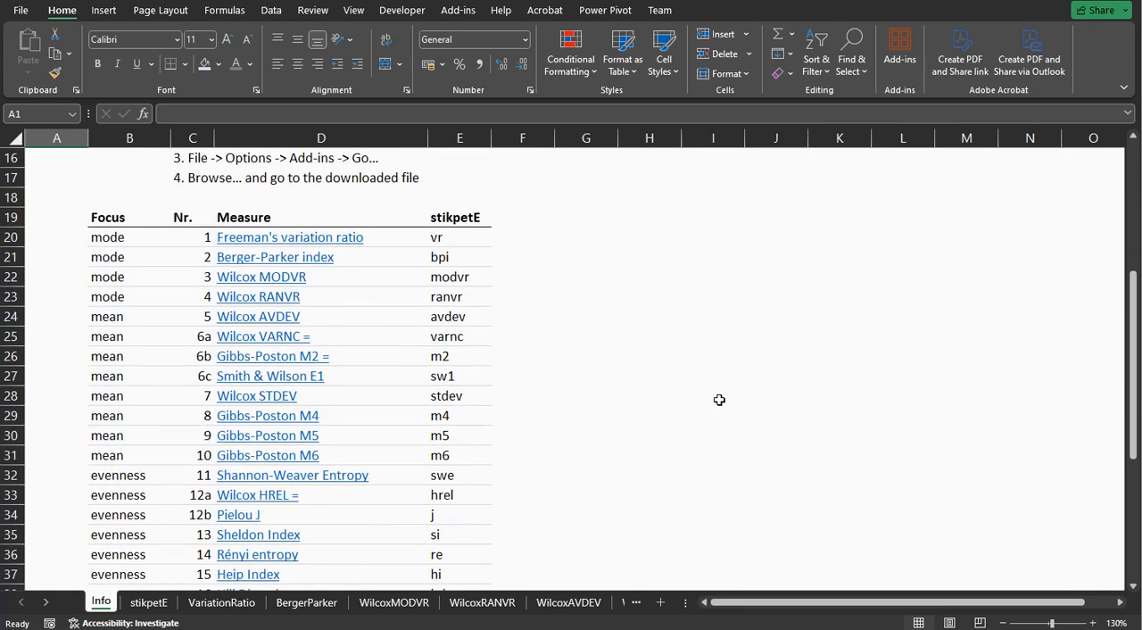
pyautogui.scroll(-3, 435, 327)
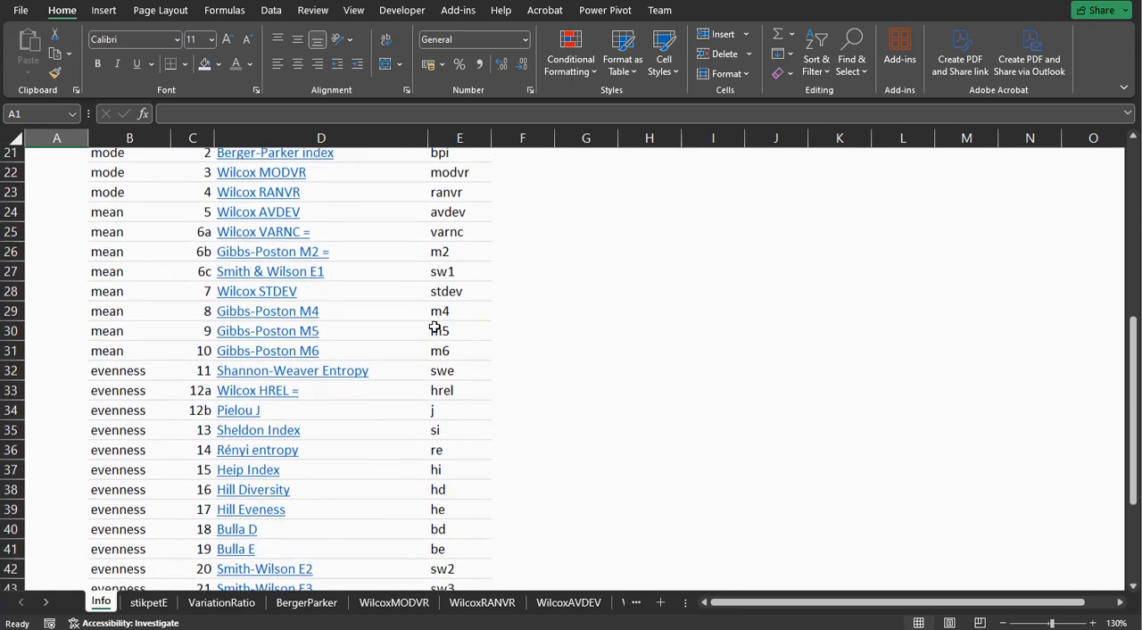
pyautogui.scroll(-3, 435, 327)
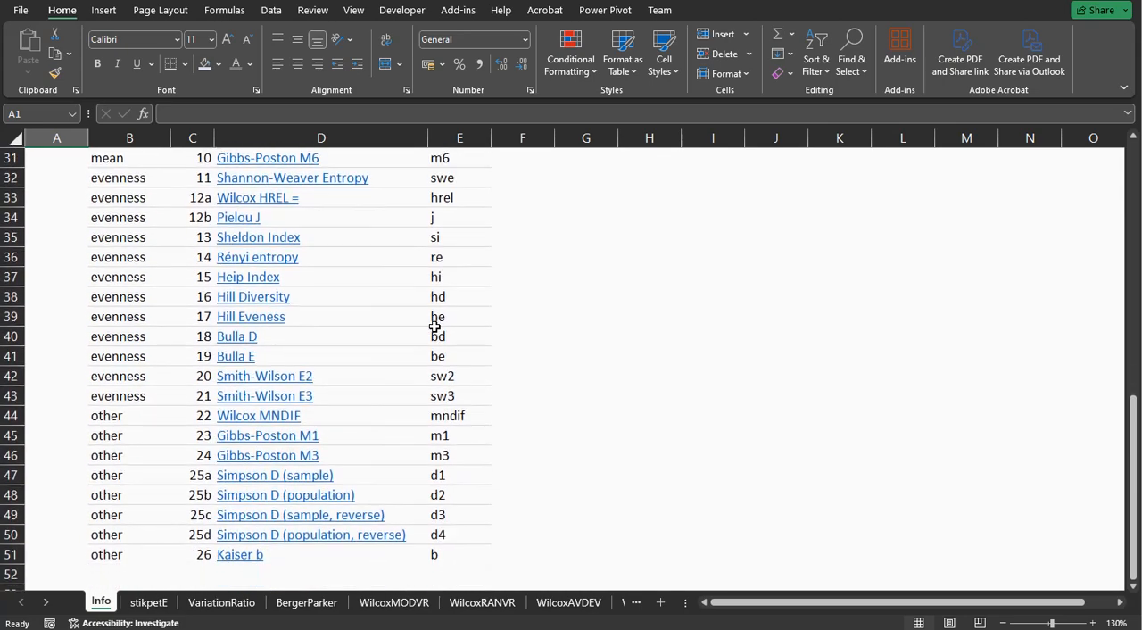
pyautogui.scroll(4, 435, 327)
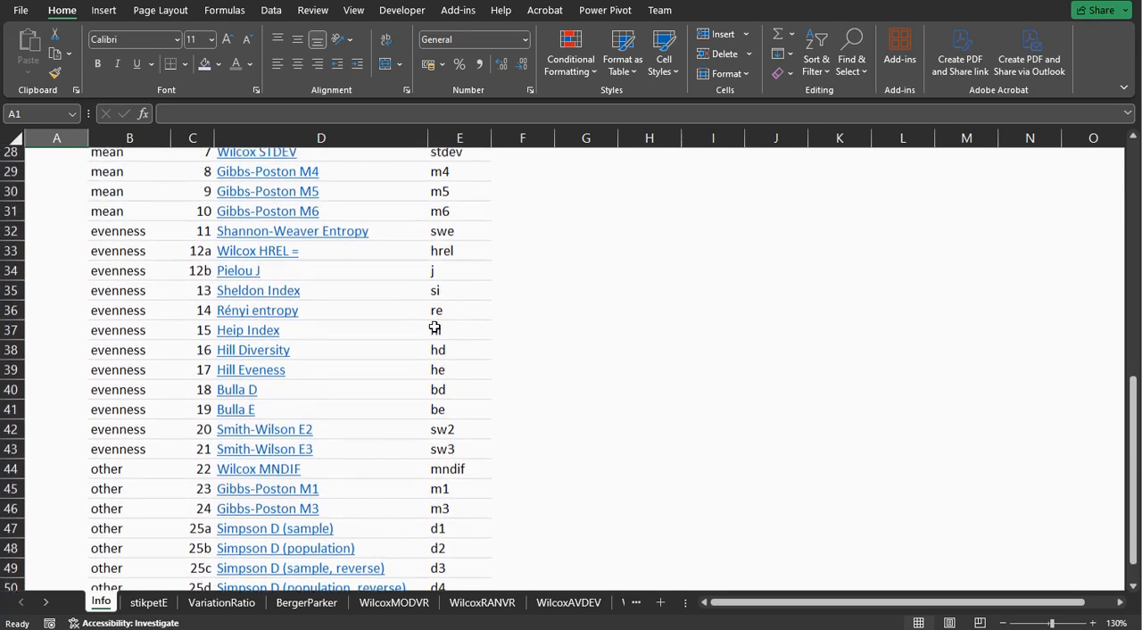
pyautogui.scroll(2, 435, 326)
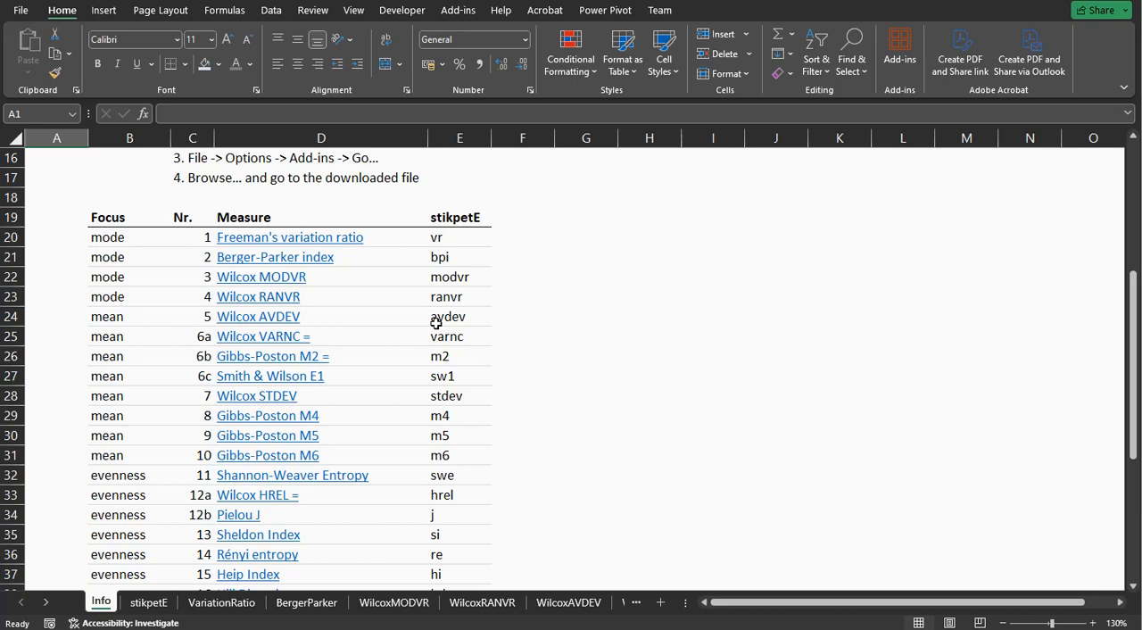
# On the VariationRatio sheet, examine the frequency formula in D4, the maximum frequency in J8 and the mode count in J12.
pyautogui.click(221, 603)
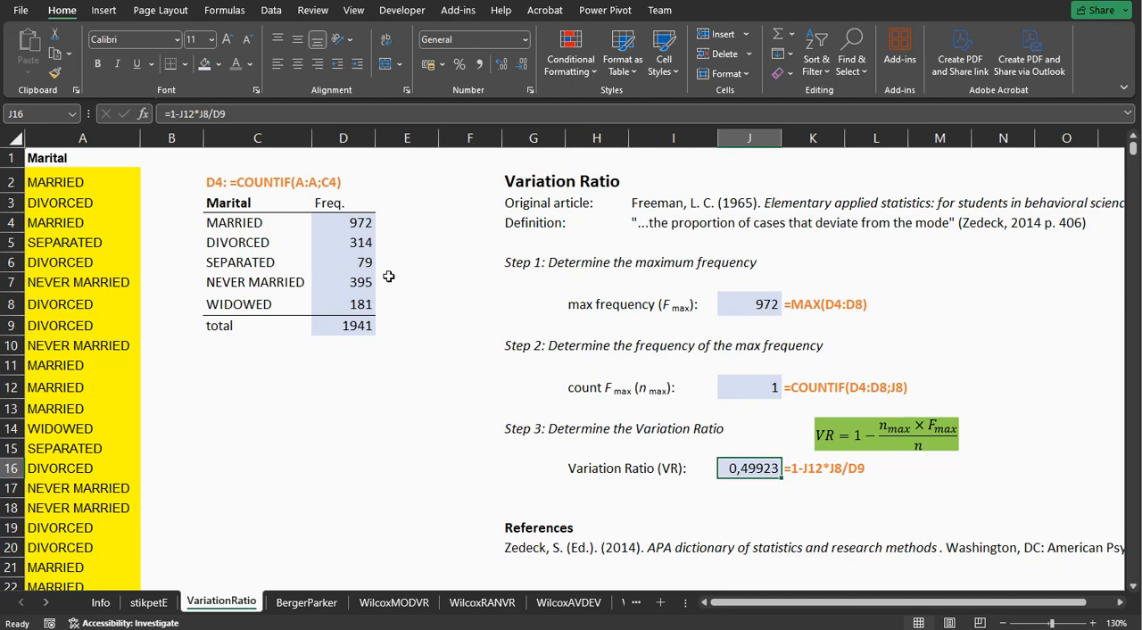
pyautogui.click(350, 206)
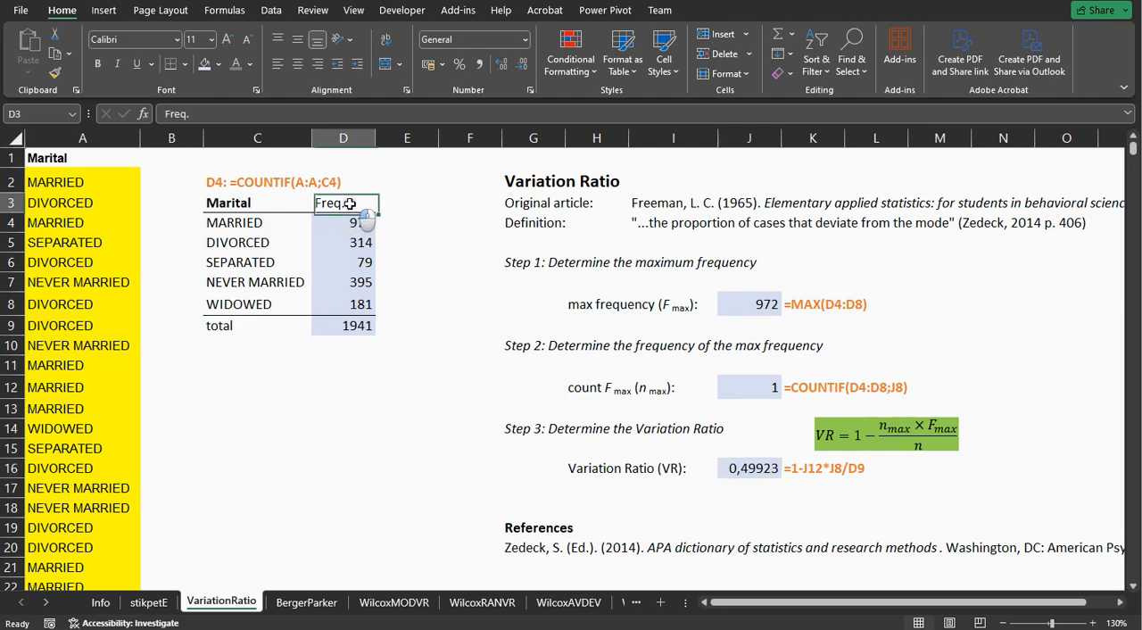
pyautogui.click(351, 222)
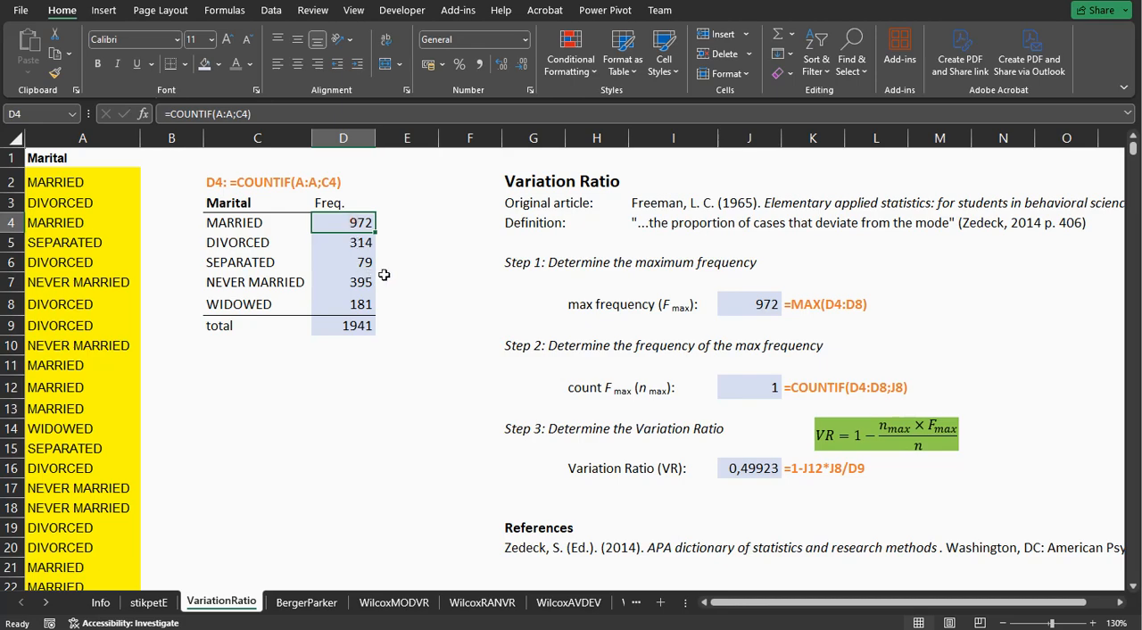
pyautogui.click(755, 305)
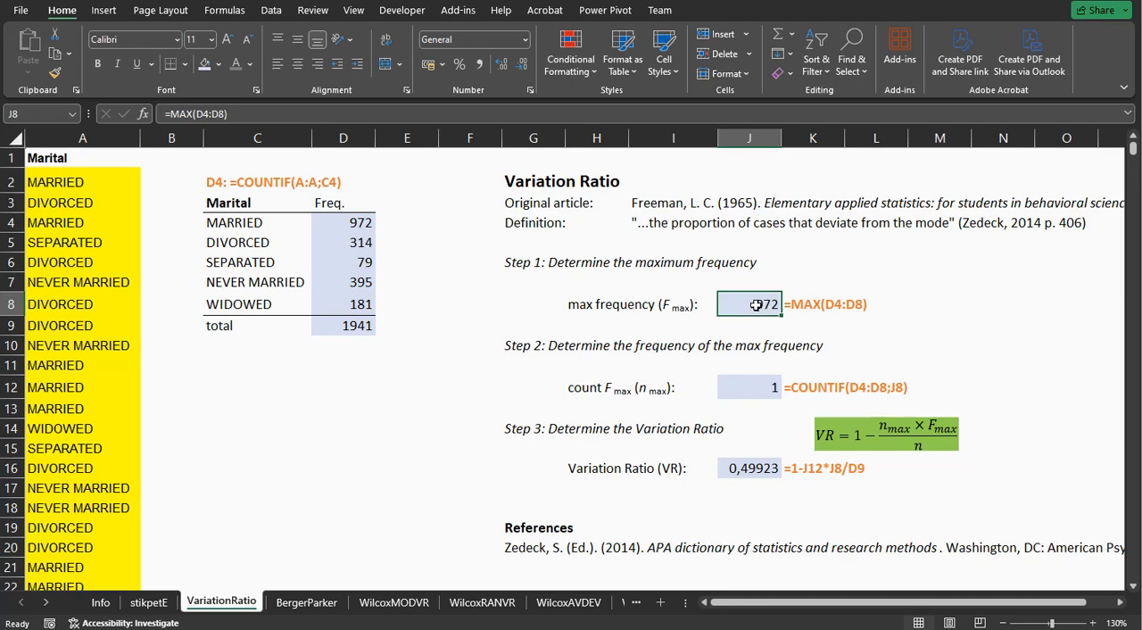
pyautogui.click(747, 389)
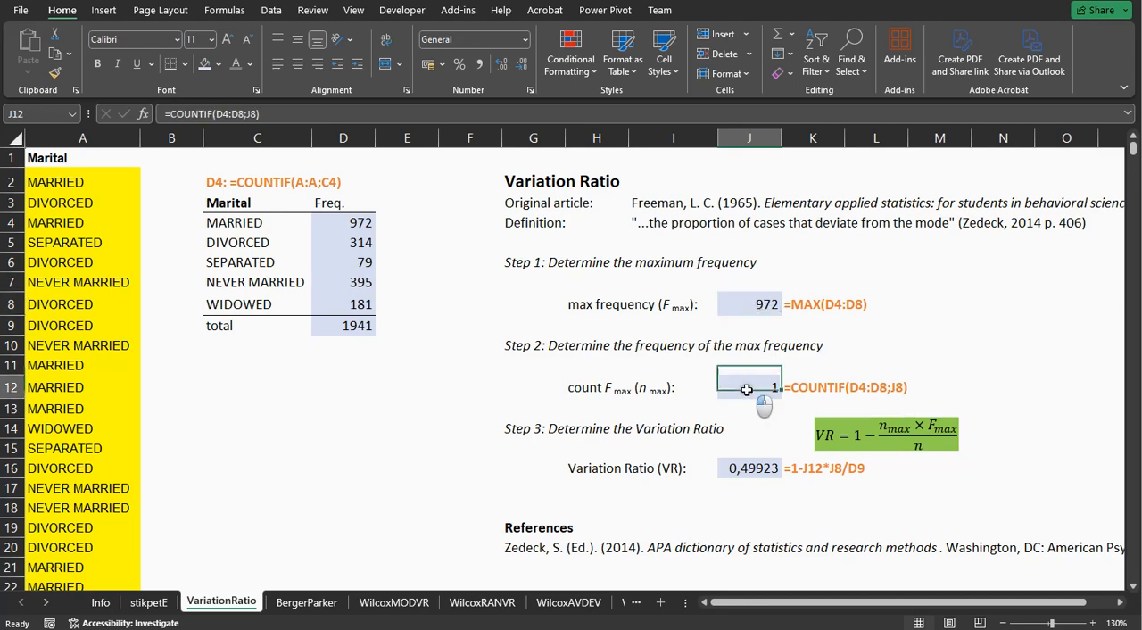
pyautogui.doubleClick(747, 389)
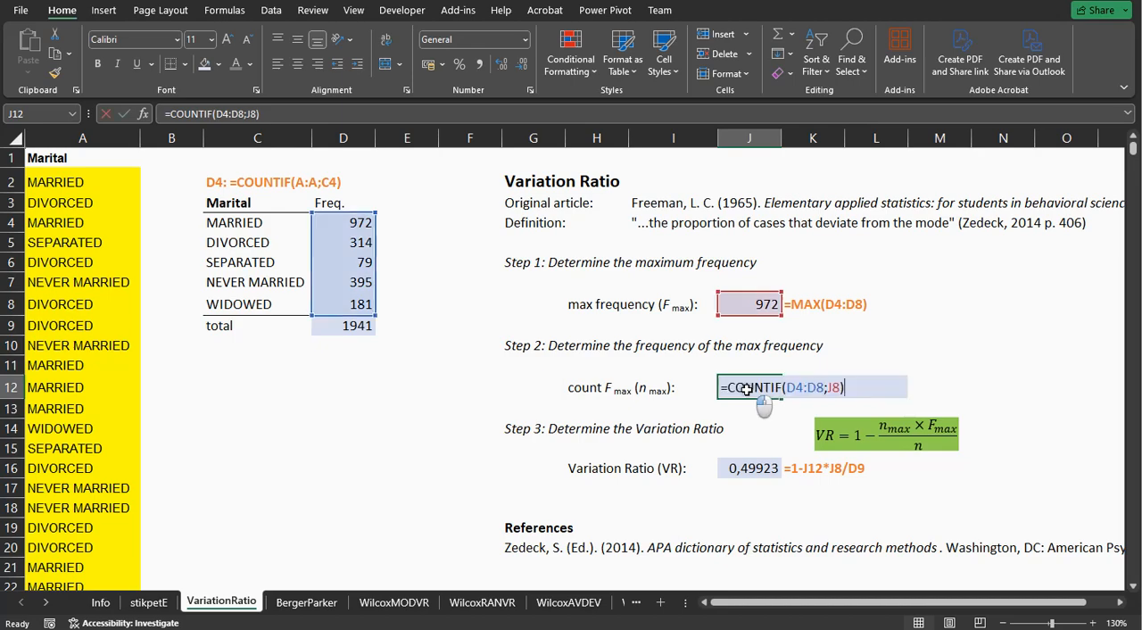
pyautogui.press('Return')
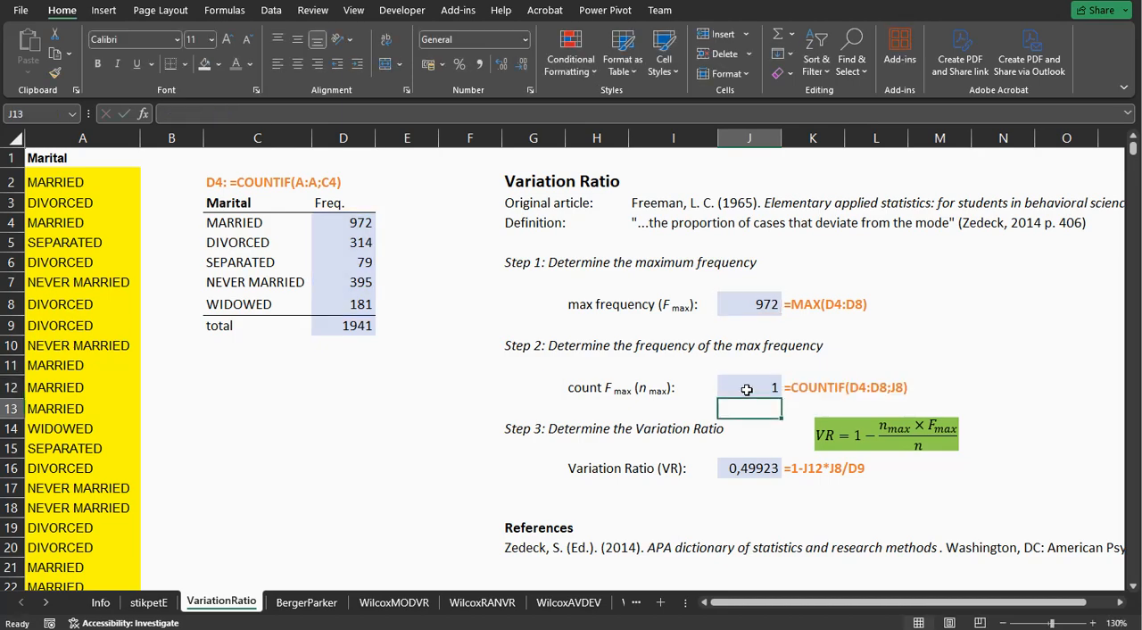
# Examine the Variation Ratio formula in J16 together with the cells it uses, J12, J8 and D9.
pyautogui.click(760, 473)
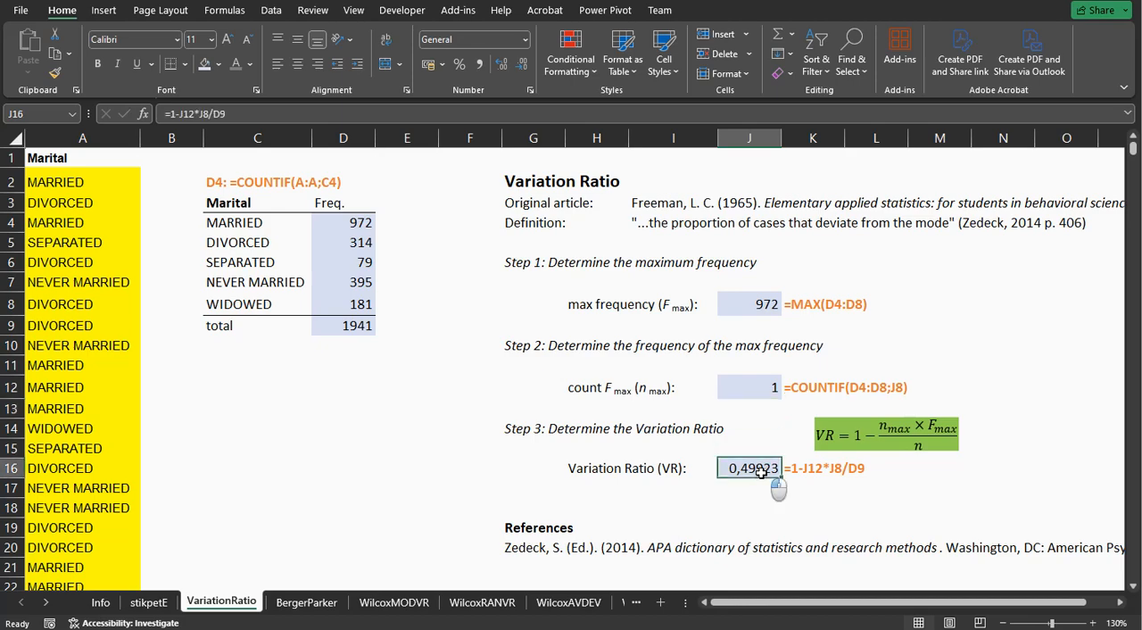
pyautogui.click(746, 387)
pyautogui.click(738, 312)
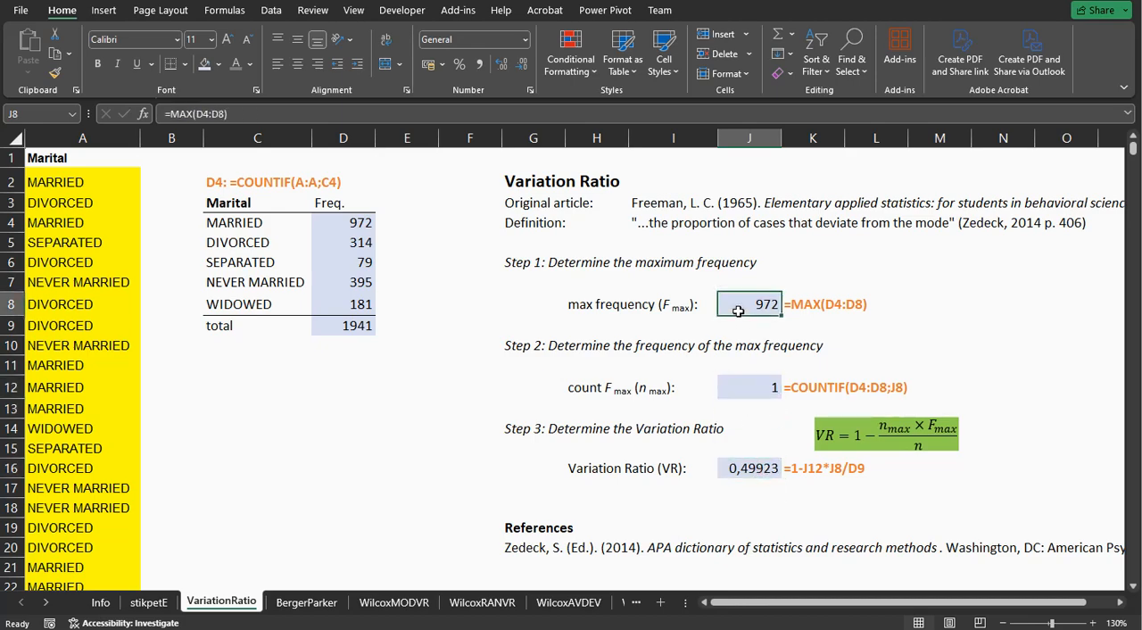
pyautogui.click(327, 325)
pyautogui.click(745, 470)
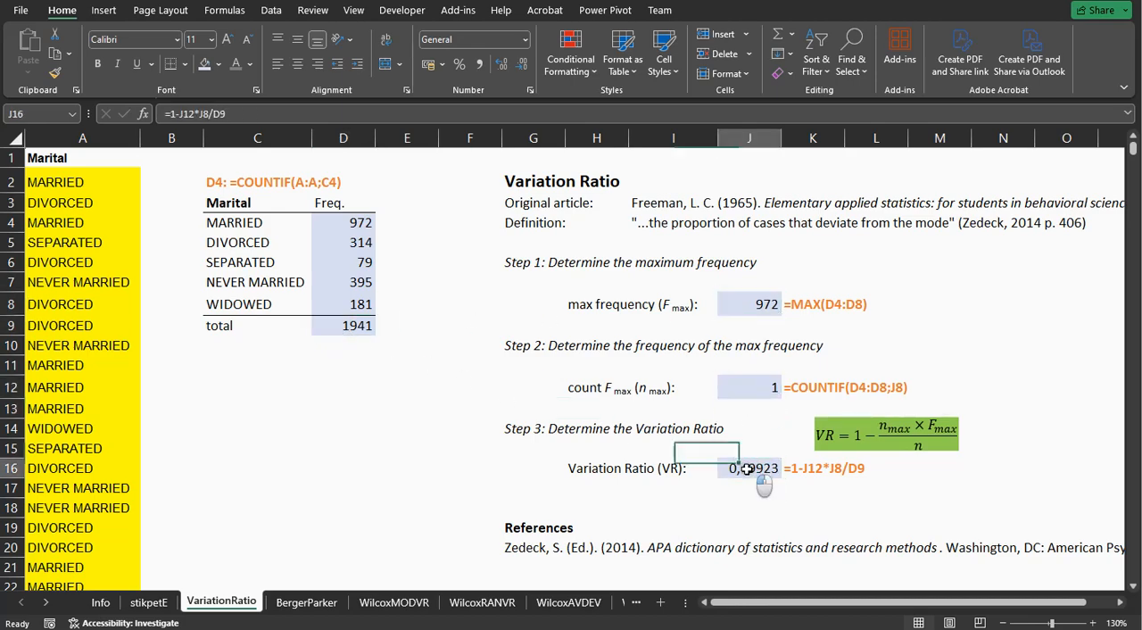
pyautogui.doubleClick(747, 468)
pyautogui.press('Return')
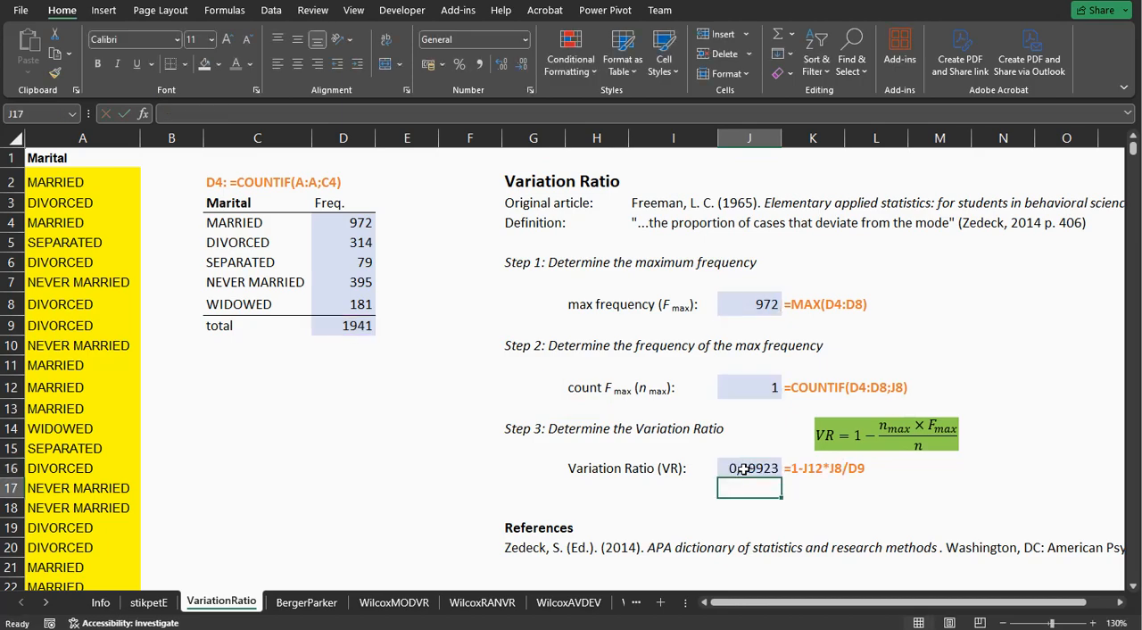
# Switch to the BergerParker sheet and inspect the maximum frequency formula in J8.
pyautogui.click(309, 603)
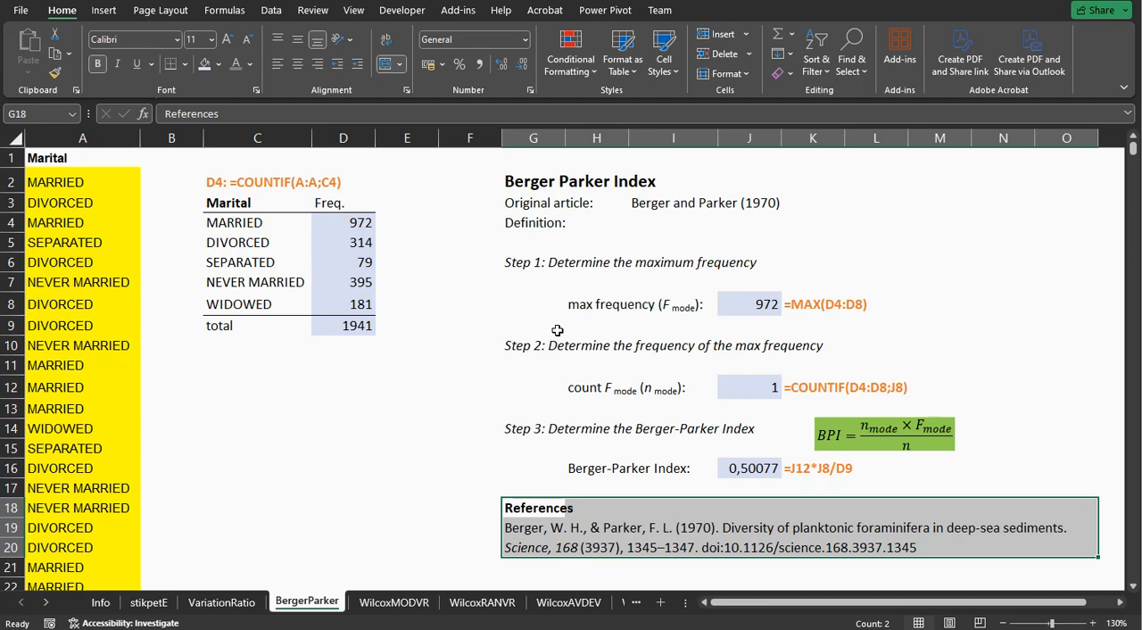
pyautogui.doubleClick(753, 305)
pyautogui.press('Return')
pyautogui.press('Return')
pyautogui.press('Return')
pyautogui.press('Return')
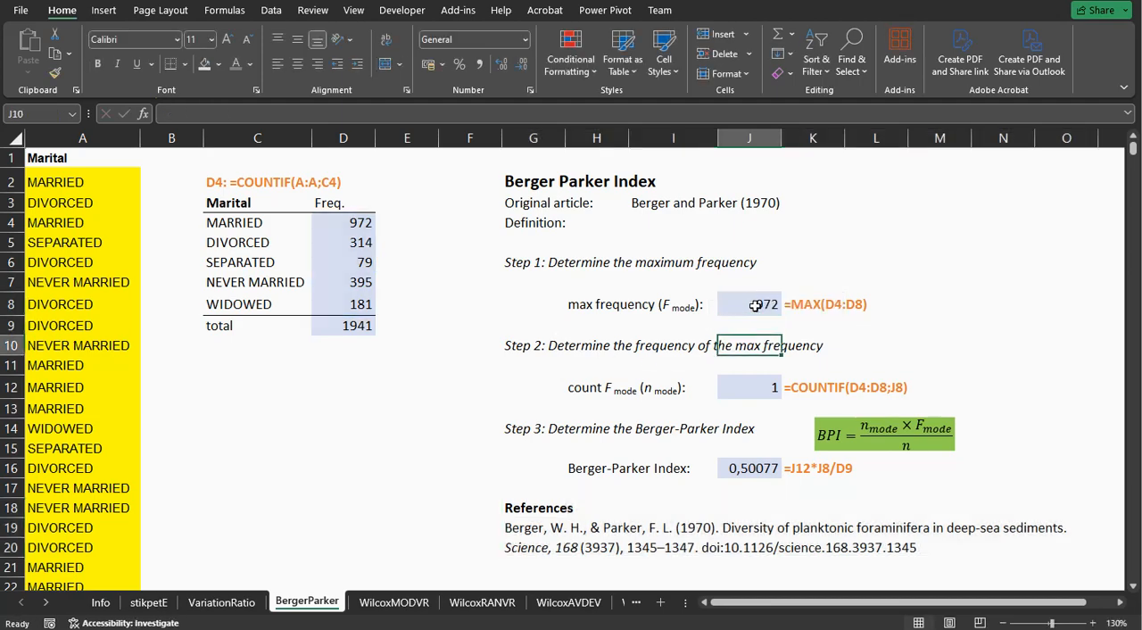
# Inspect the cell references of the mode count formula in J12 and the Berger-Parker Index formula in J16.
pyautogui.press('F2')
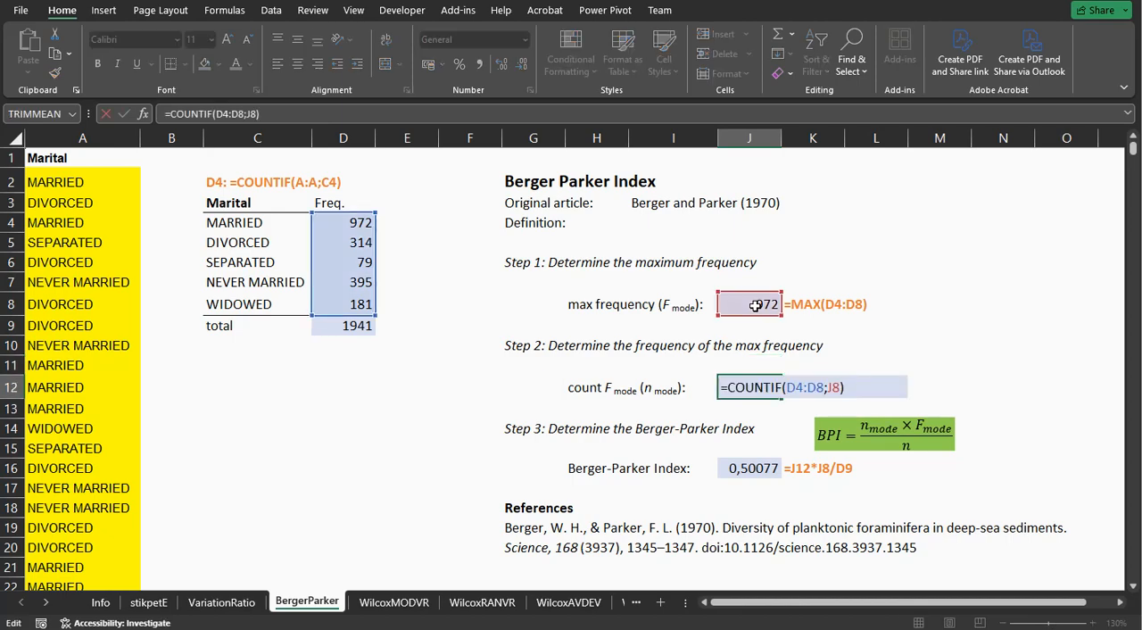
pyautogui.press('Return')
pyautogui.press('Return')
pyautogui.press('Return')
pyautogui.press('Return')
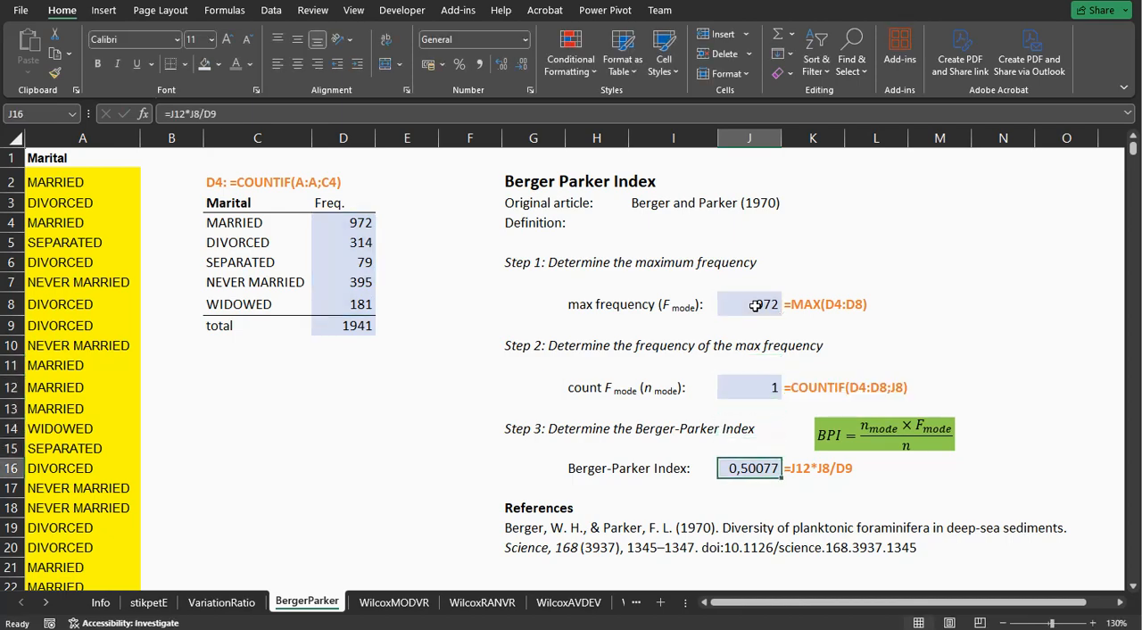
pyautogui.press('F2')
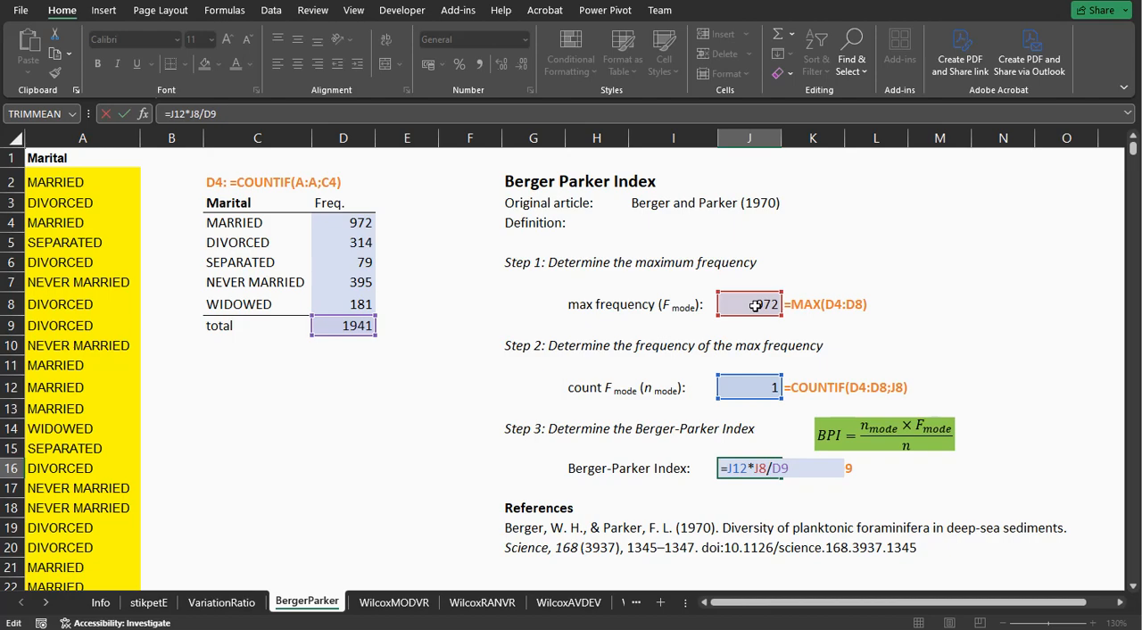
pyautogui.press('Return')
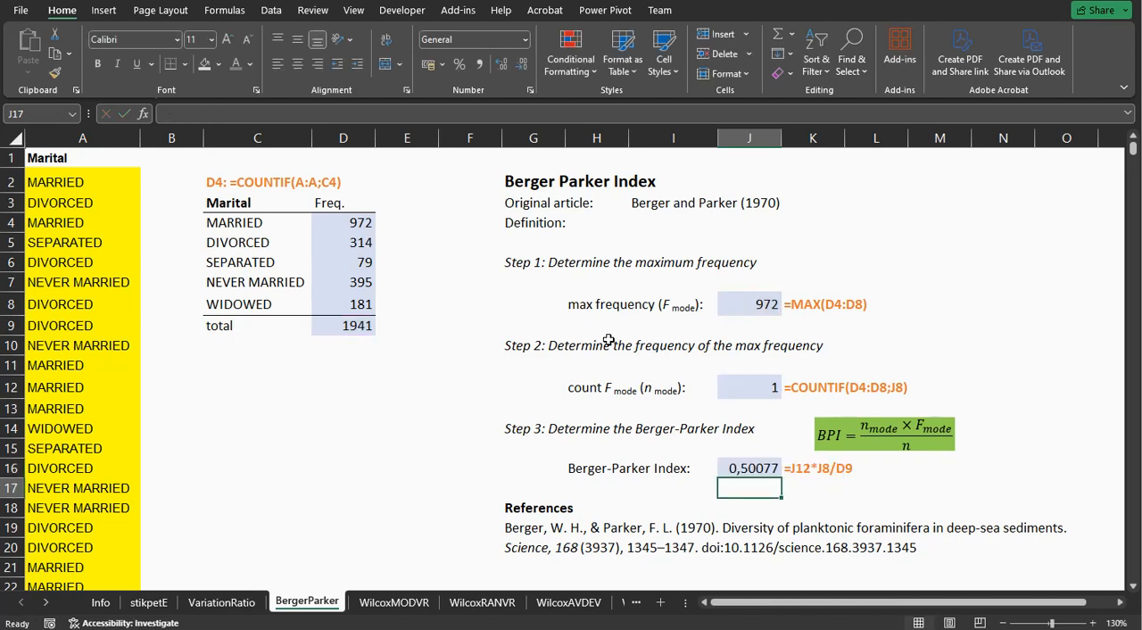
# Switch to the WilcoxMODVR sheet and view the maximum frequency formula in J7.
pyautogui.click(391, 604)
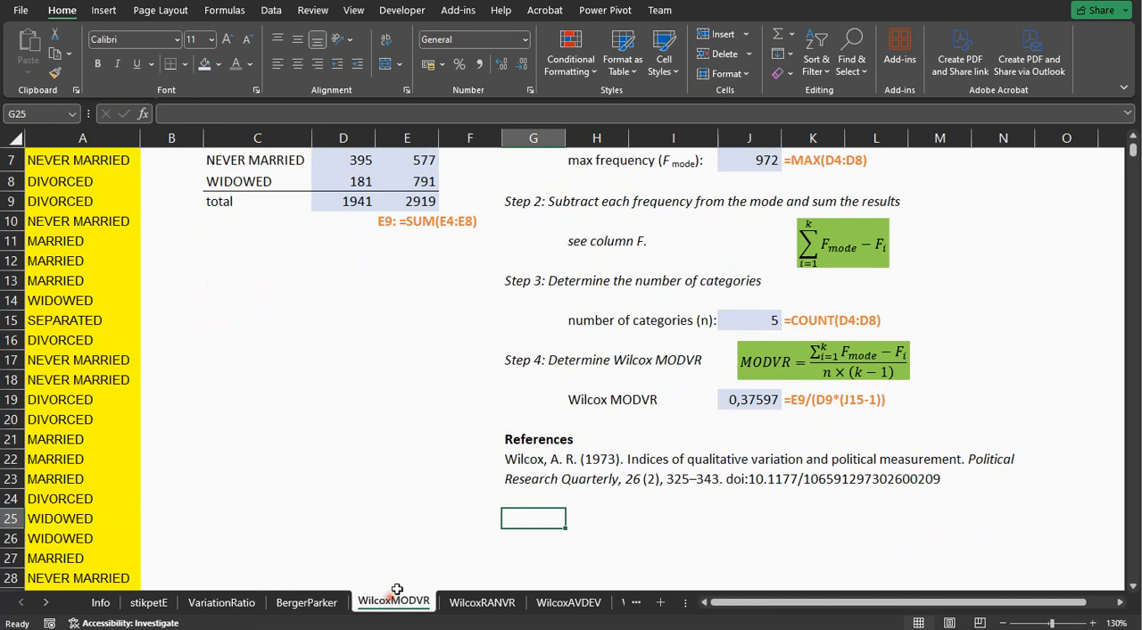
pyautogui.scroll(2, 526, 386)
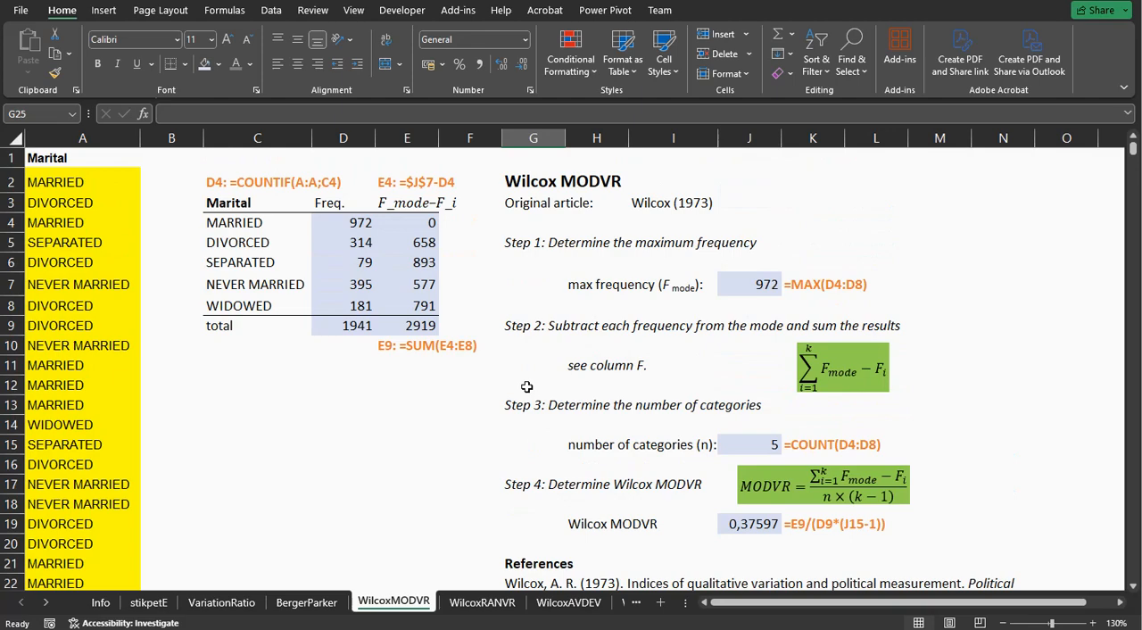
pyautogui.click(332, 391)
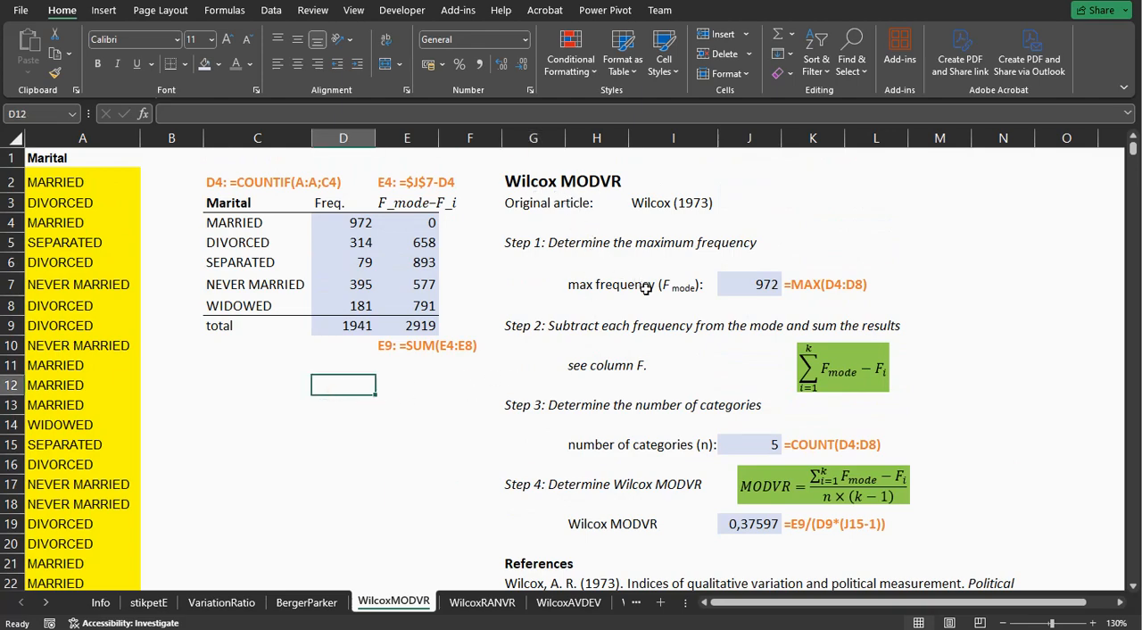
pyautogui.click(744, 285)
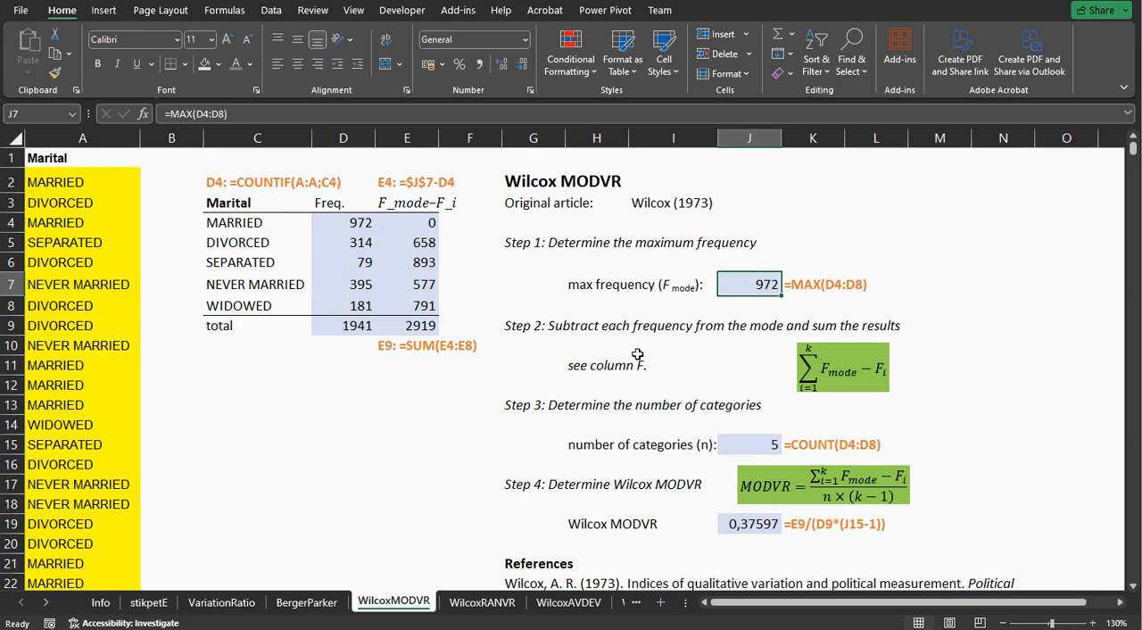
# Examine how E4 subtracts the category frequency from the mode in J7, and the sum of these differences in E9.
pyautogui.doubleClick(402, 225)
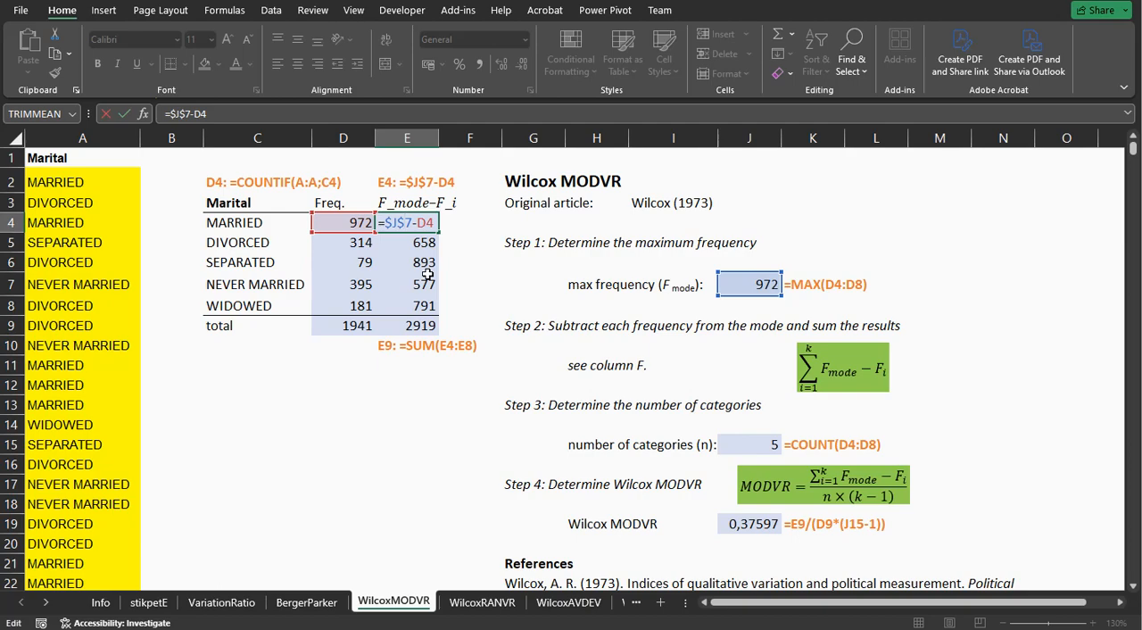
pyautogui.press('Return')
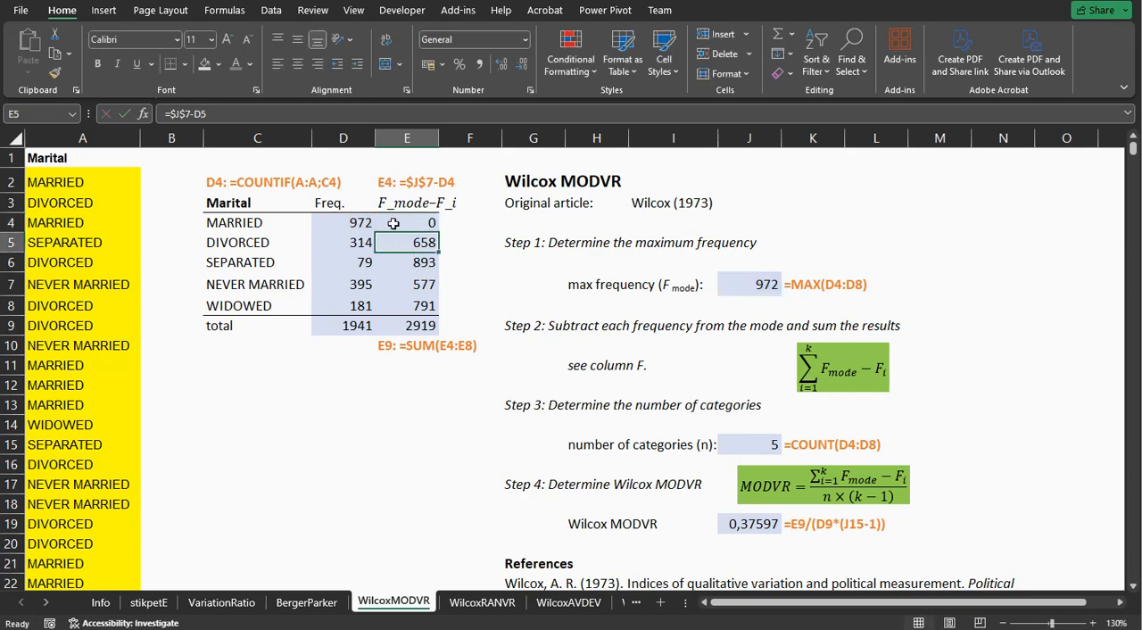
pyautogui.click(730, 288)
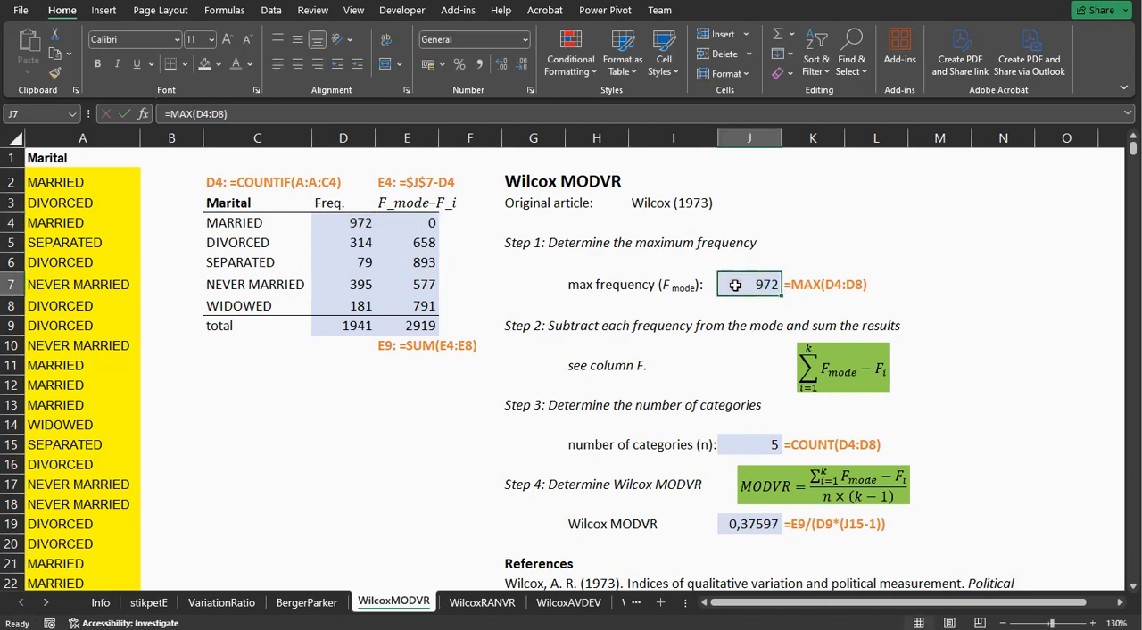
pyautogui.click(419, 329)
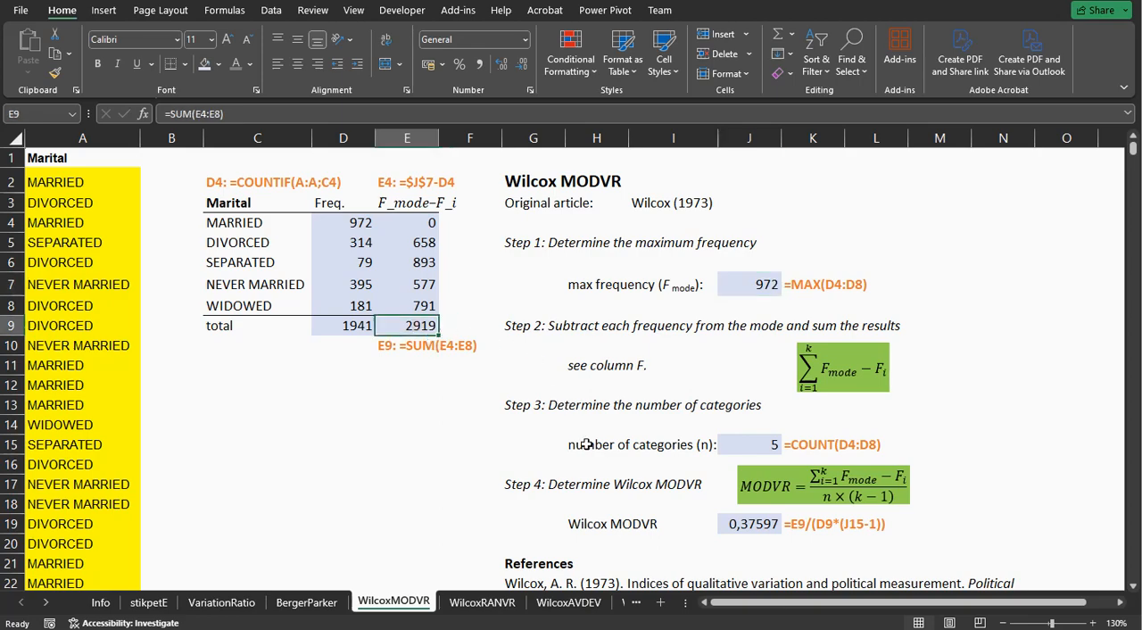
# Inspect the cell references of the category count formula in J15 and the Wilcox MODVR formula in J19.
pyautogui.click(759, 445)
pyautogui.doubleClick(759, 445)
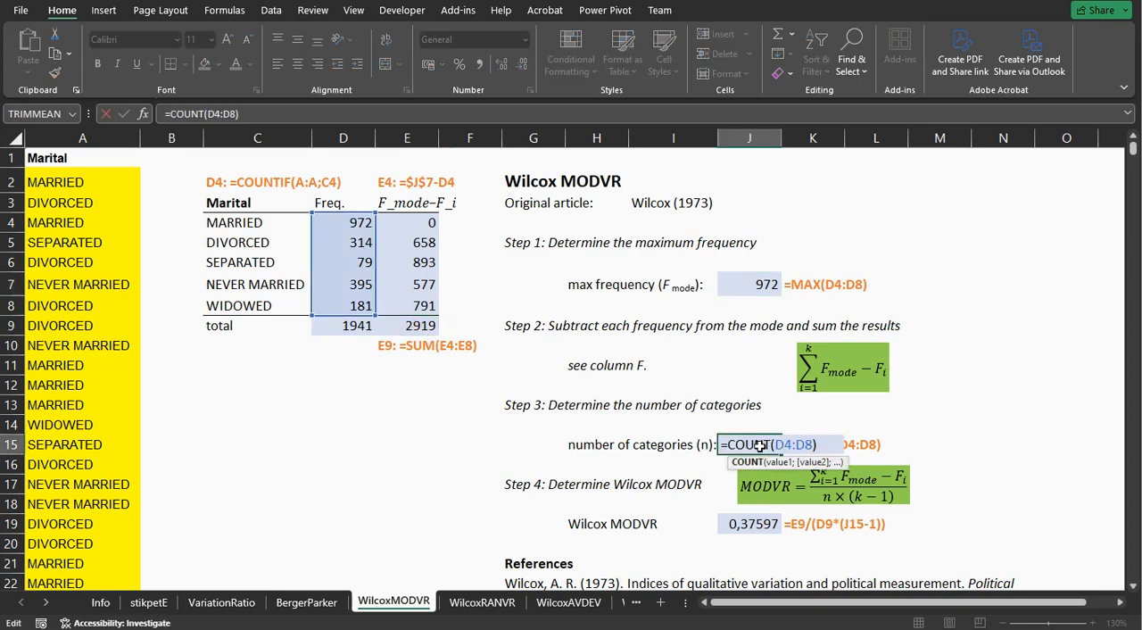
pyautogui.press('Return')
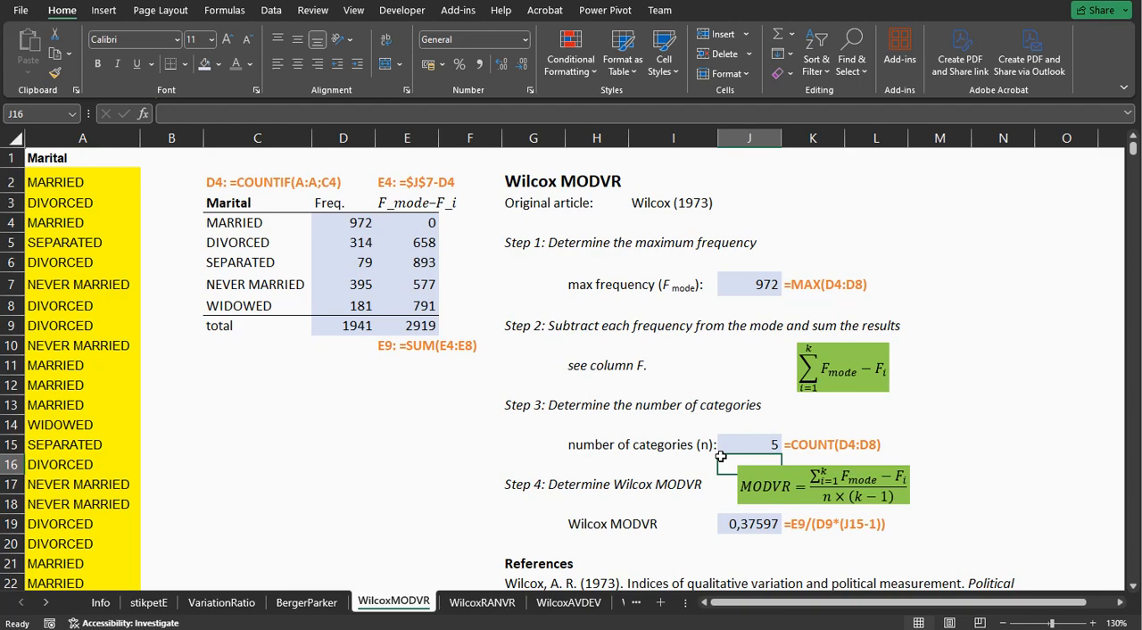
pyautogui.click(759, 524)
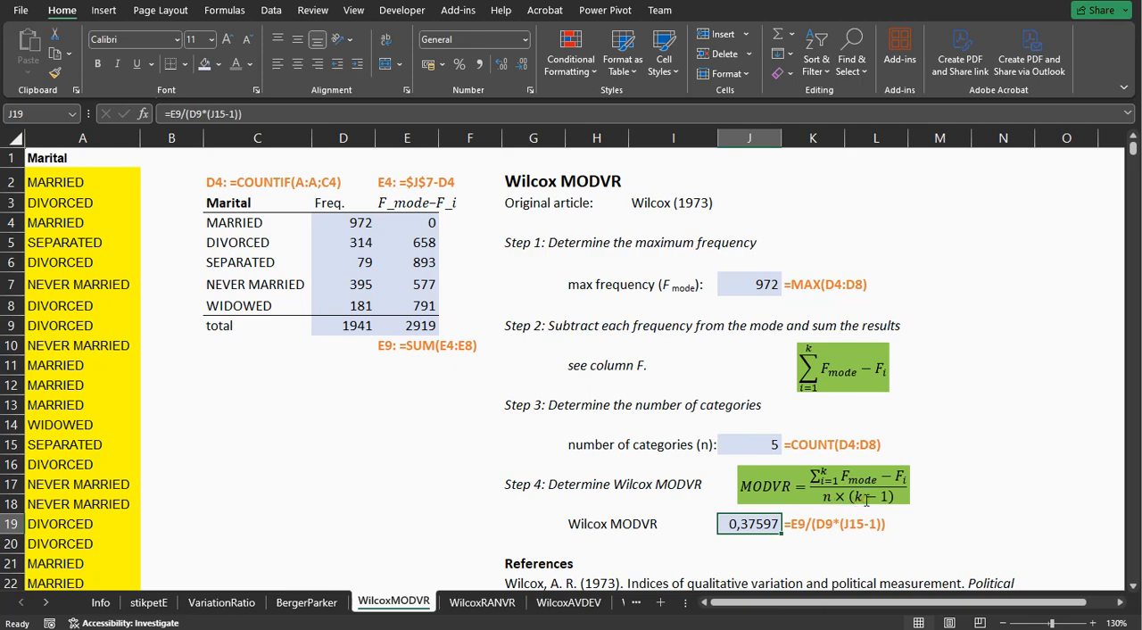
pyautogui.doubleClick(753, 526)
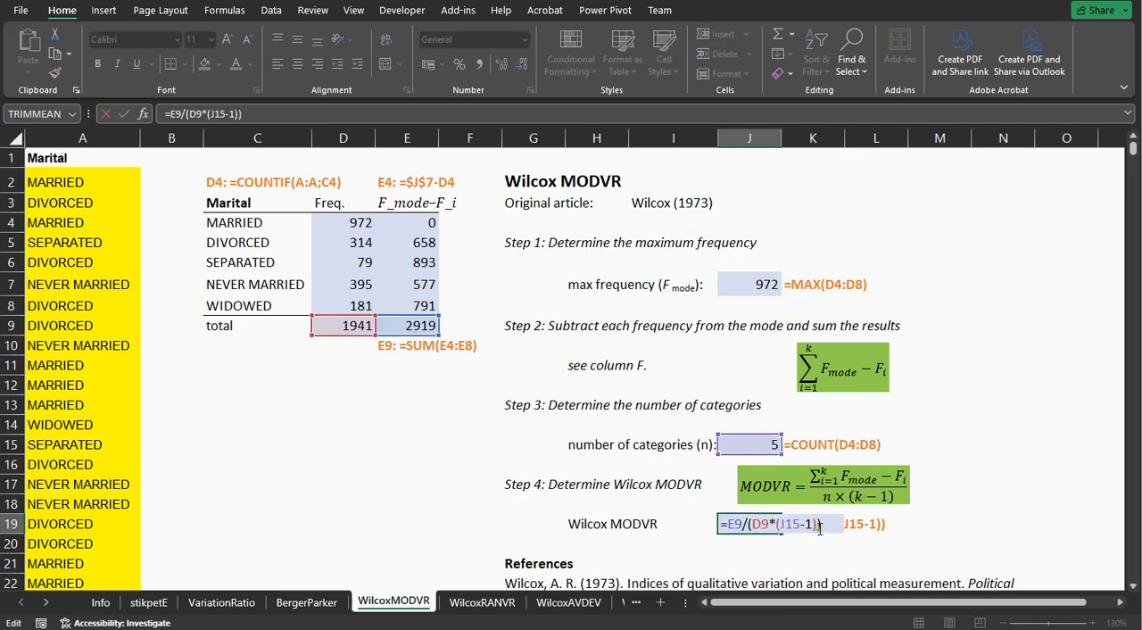
pyautogui.press('Return')
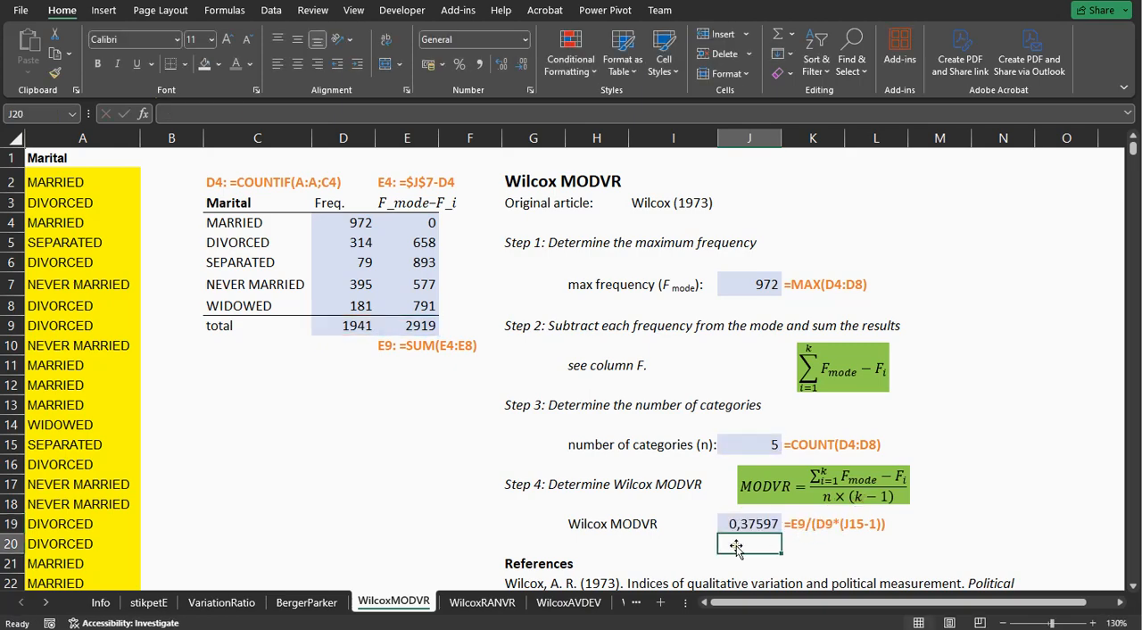
# Switch to the WilcoxRANVR sheet and inspect the maximum frequency formula in J7 and the minimum frequency formula in J11.
pyautogui.click(474, 605)
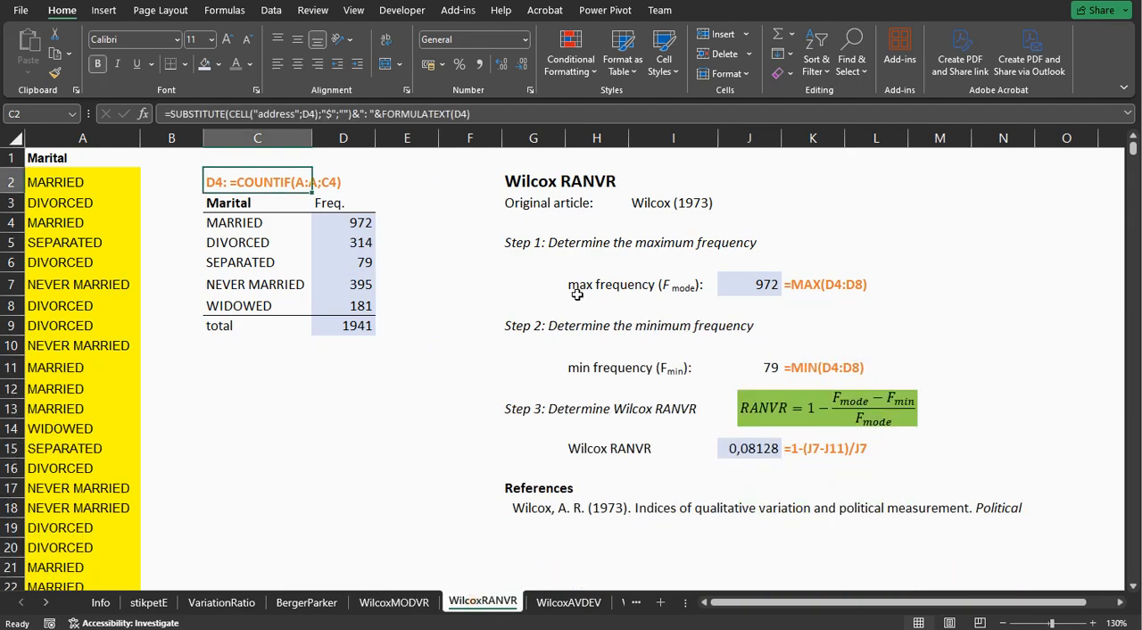
pyautogui.click(739, 282)
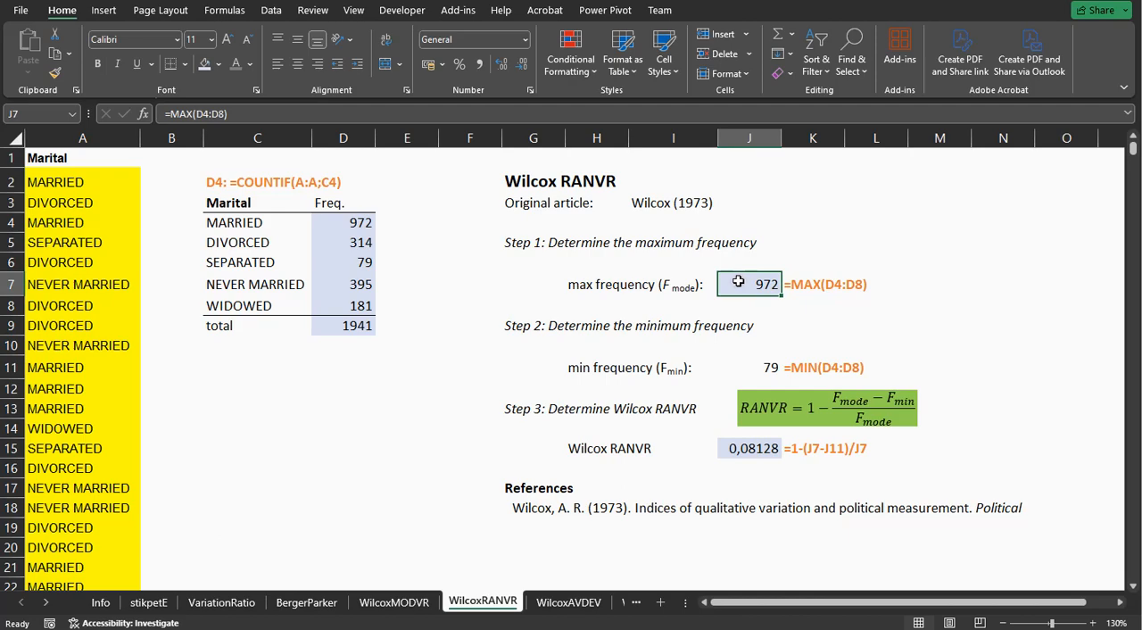
pyautogui.click(729, 364)
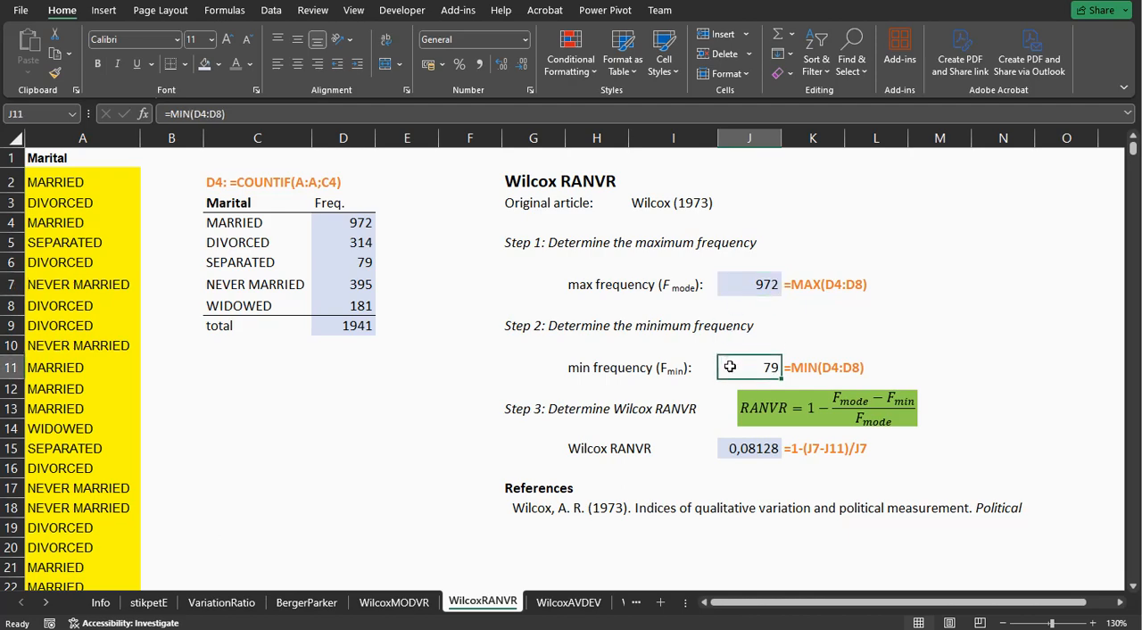
pyautogui.doubleClick(730, 366)
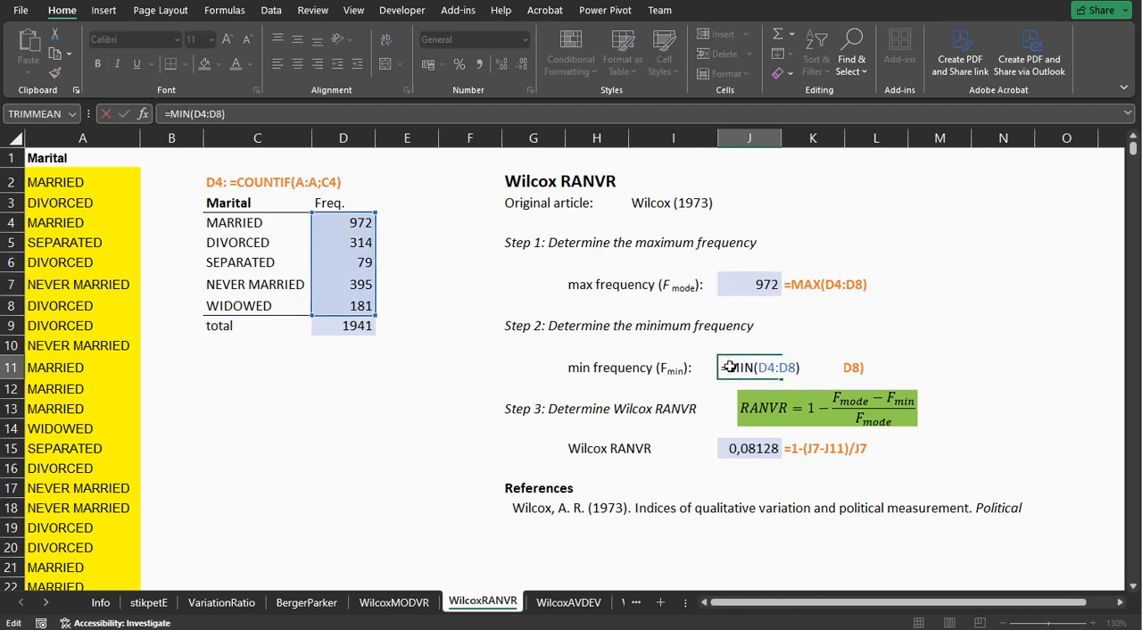
pyautogui.press('Return')
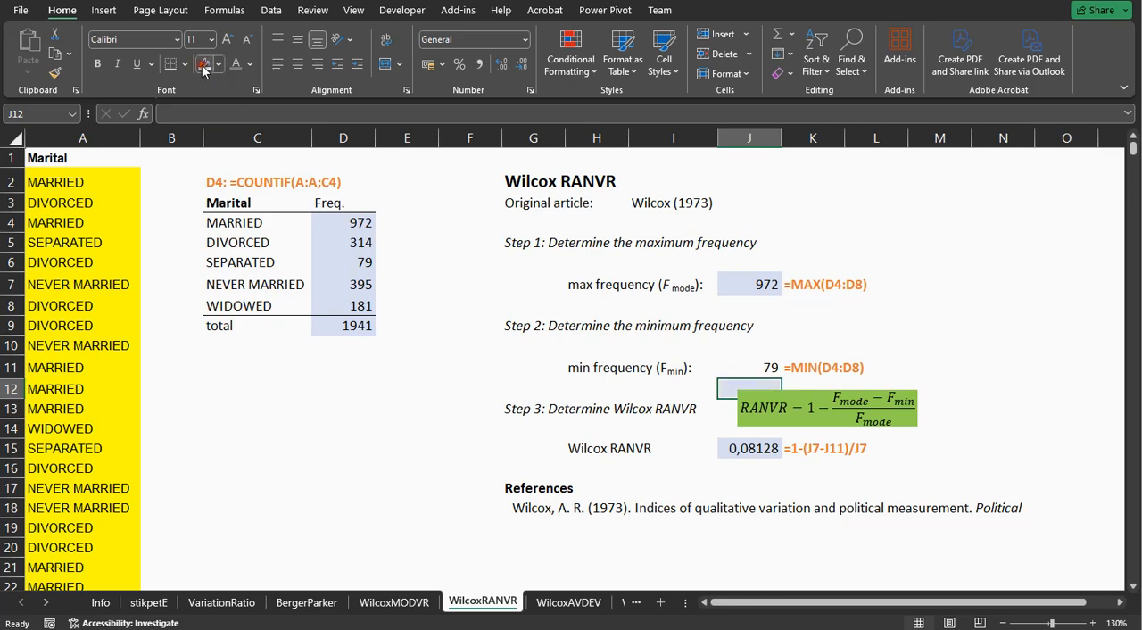
# Undo the misplaced fill on J12 and apply the light blue fill to the minimum frequency cell J11.
pyautogui.hotkey('ctrl', 'z')
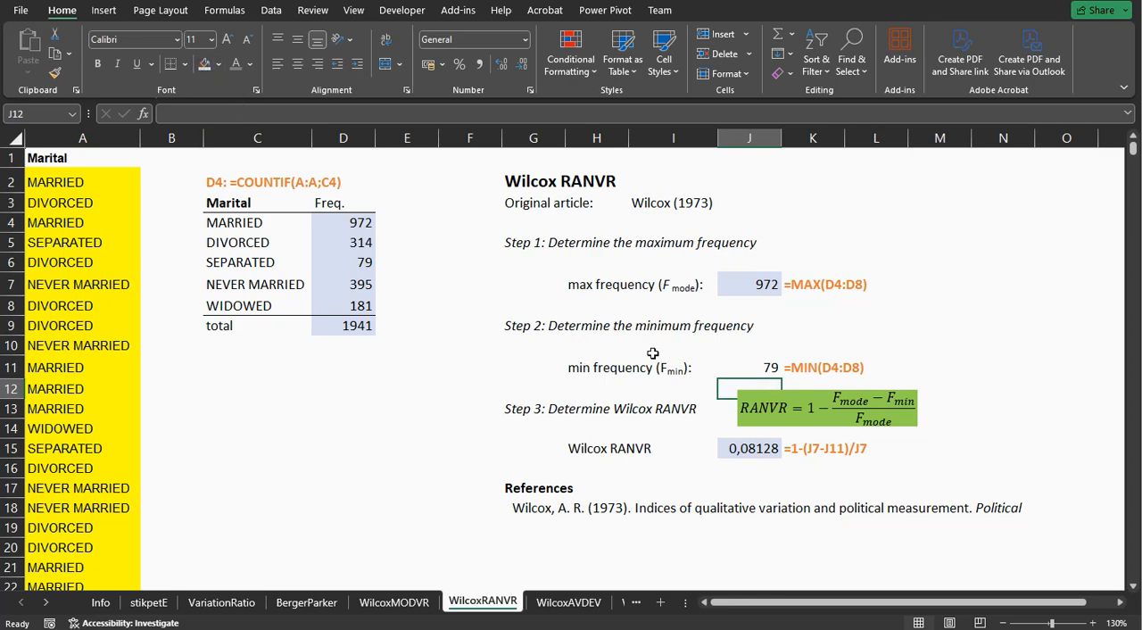
pyautogui.click(762, 370)
pyautogui.click(204, 64)
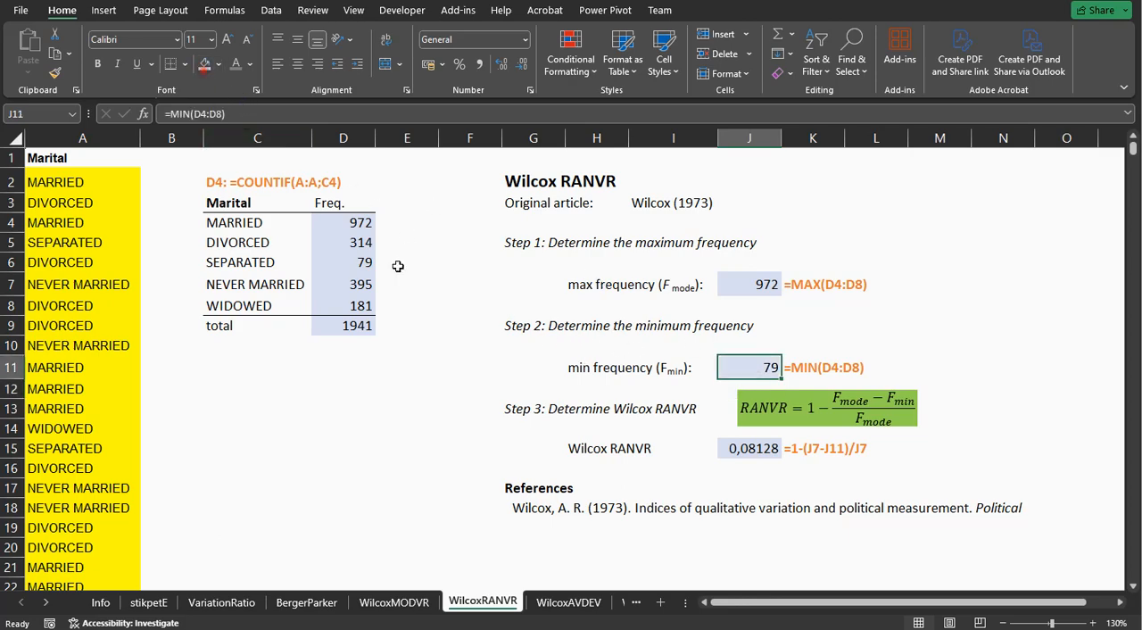
# Inspect the cell references of the Wilcox RANVR formula in J15.
pyautogui.doubleClick(754, 451)
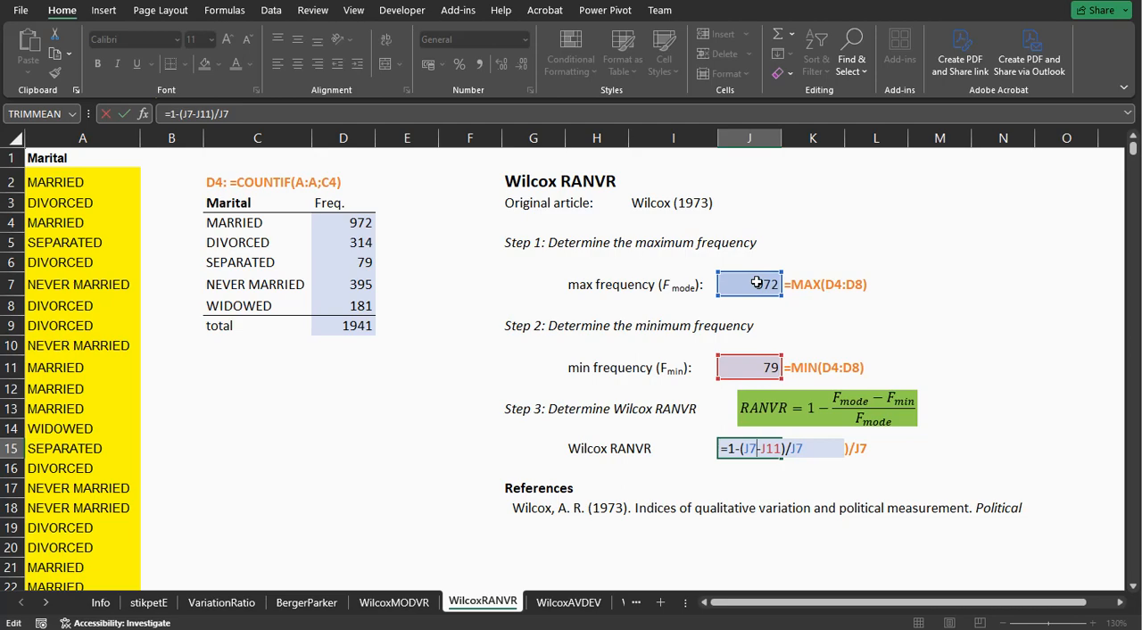
pyautogui.press('Return')
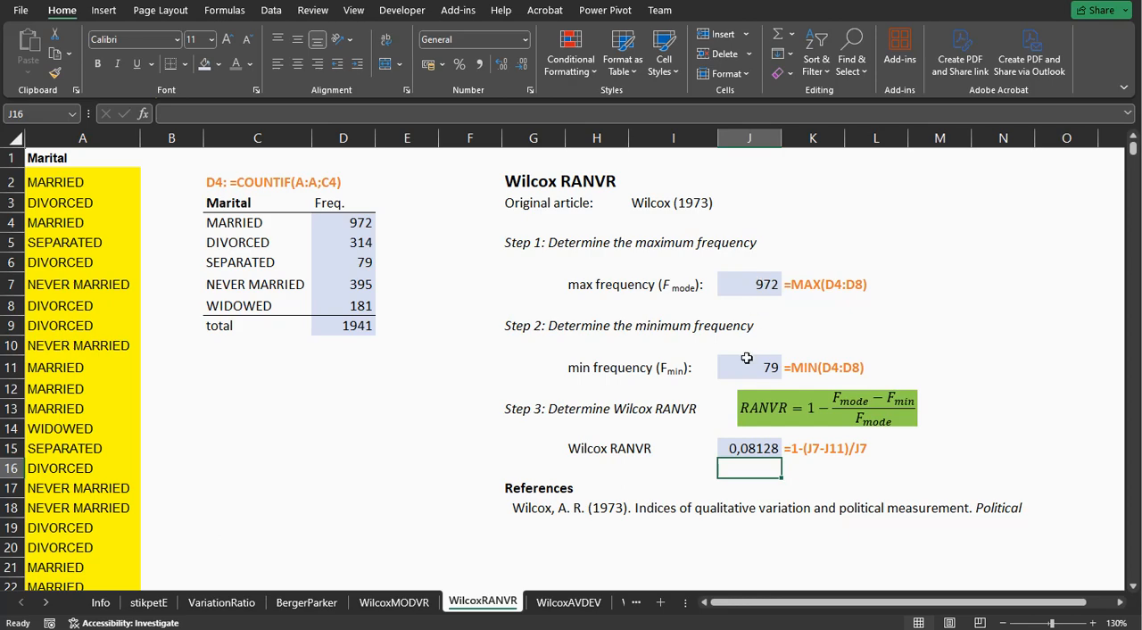
# Switch to the WilcoxAVDEV sheet, select the frequencies D4:D8 and inspect the average frequency formula in J7.
pyautogui.click(559, 603)
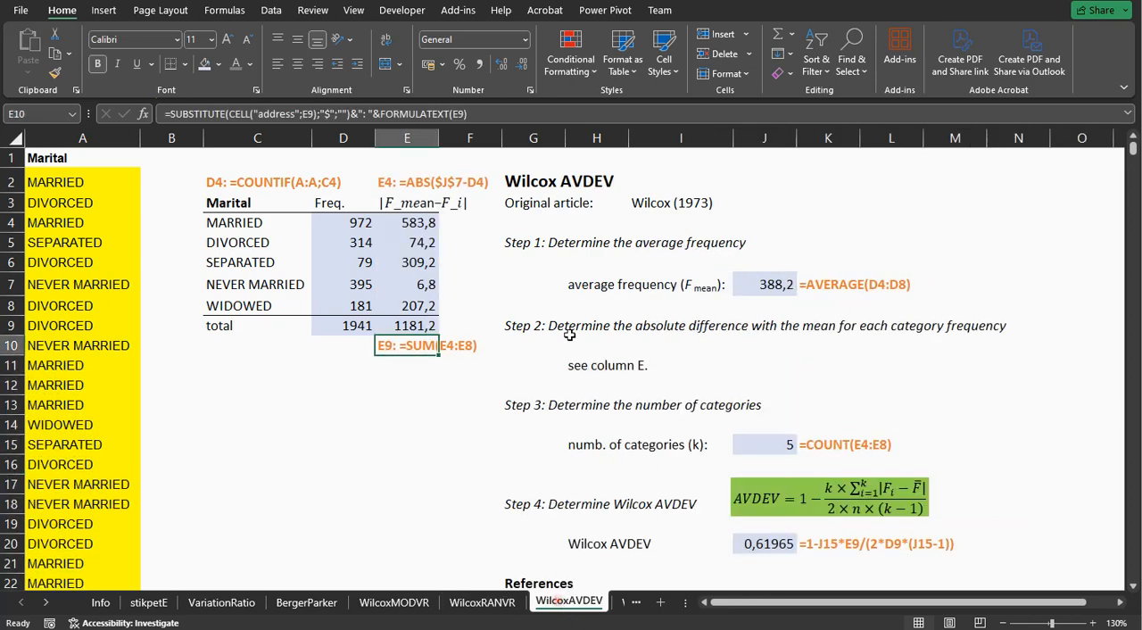
pyautogui.click(342, 224)
pyautogui.moveTo(342, 224); pyautogui.dragTo(355, 305)
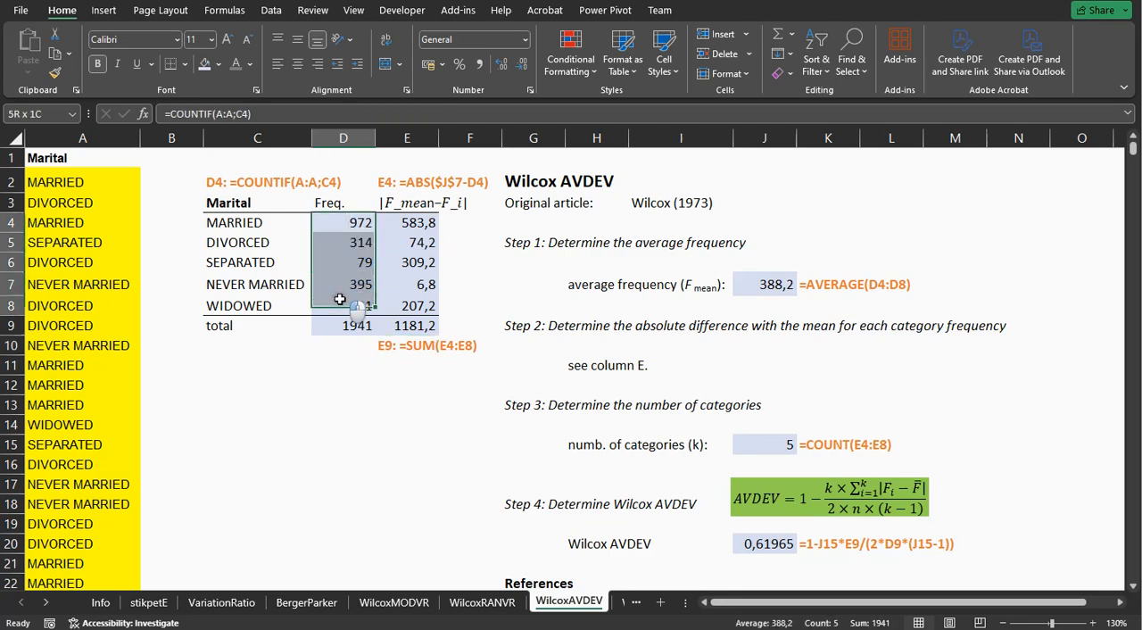
pyautogui.click(749, 284)
pyautogui.doubleClick(748, 285)
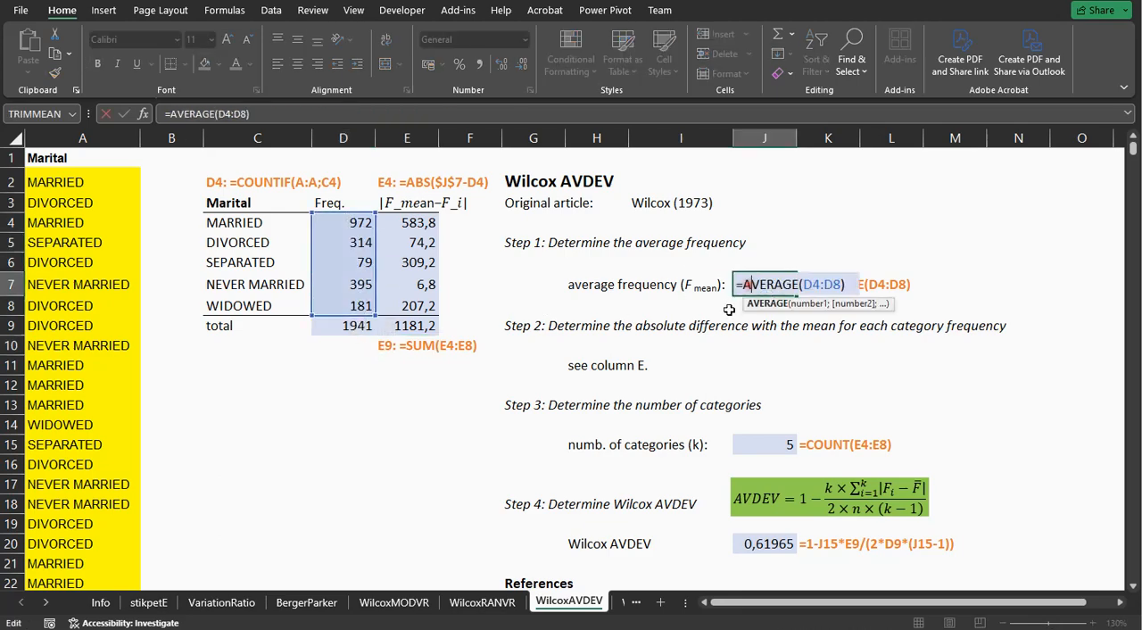
pyautogui.press('Escape')
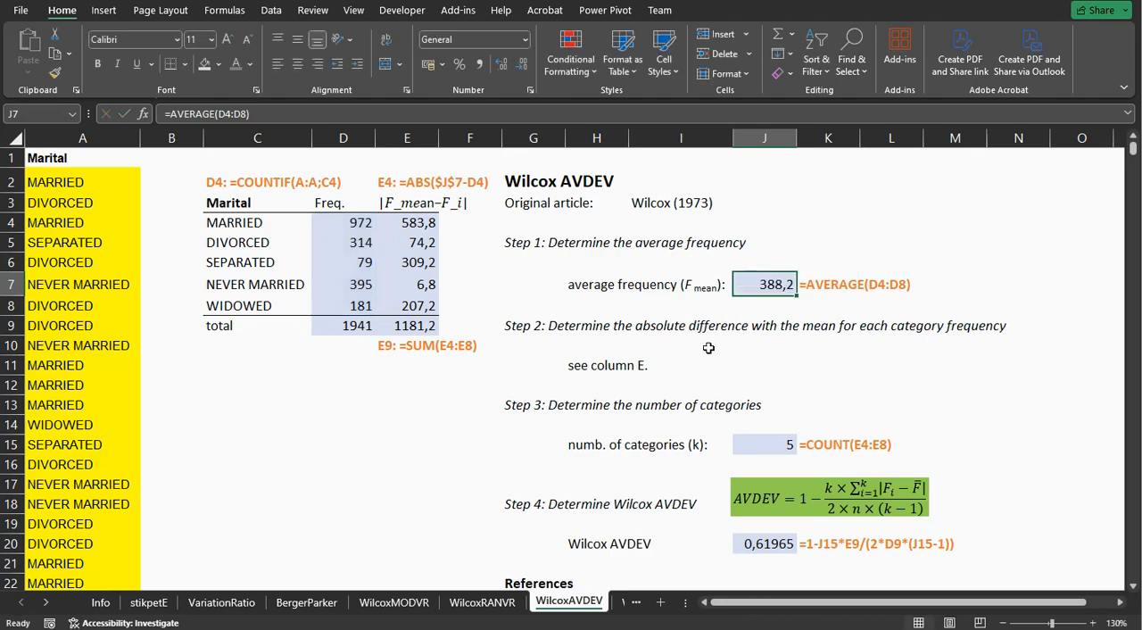
# Examine how E4 calculates the absolute difference between the mean in J7 and the category frequency in D4.
pyautogui.click(409, 223)
pyautogui.click(339, 222)
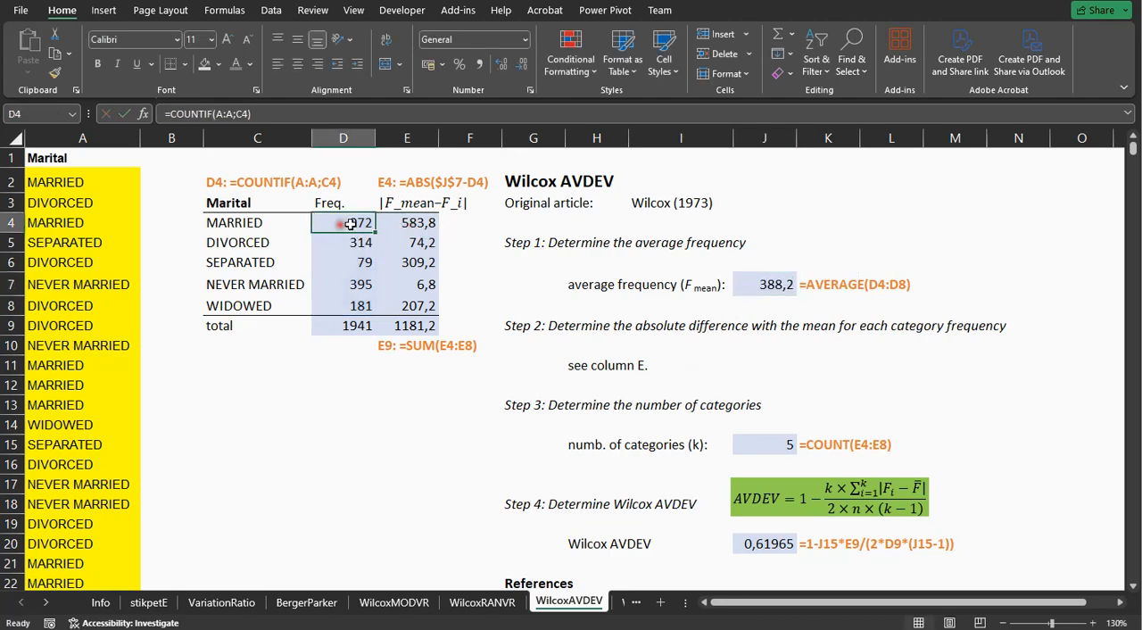
pyautogui.click(407, 222)
pyautogui.doubleClick(409, 223)
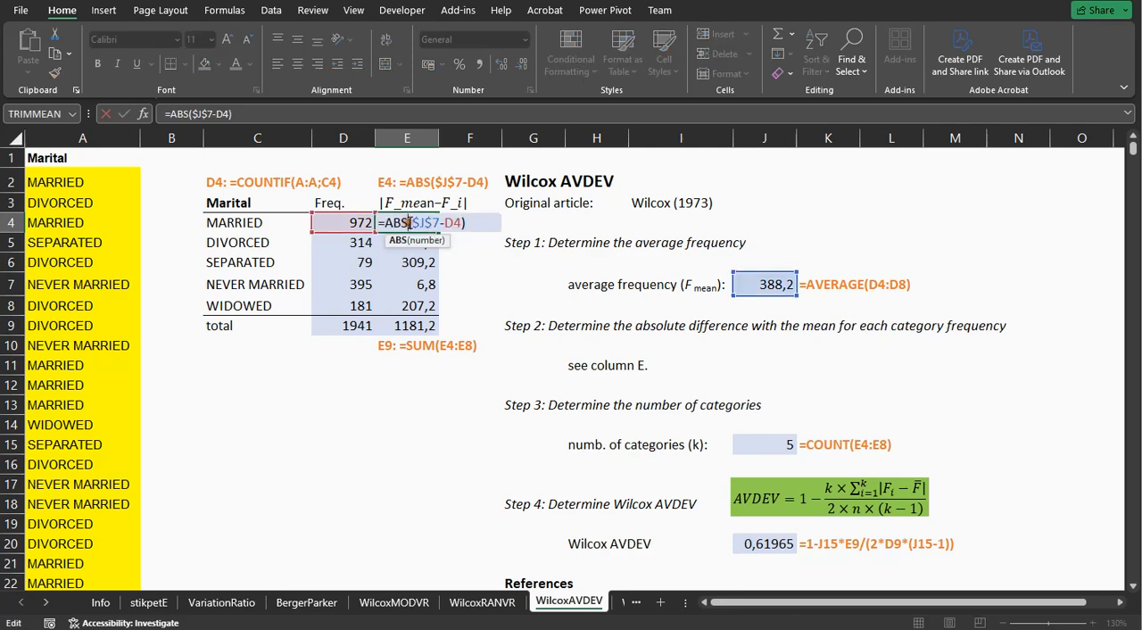
pyautogui.press('Return')
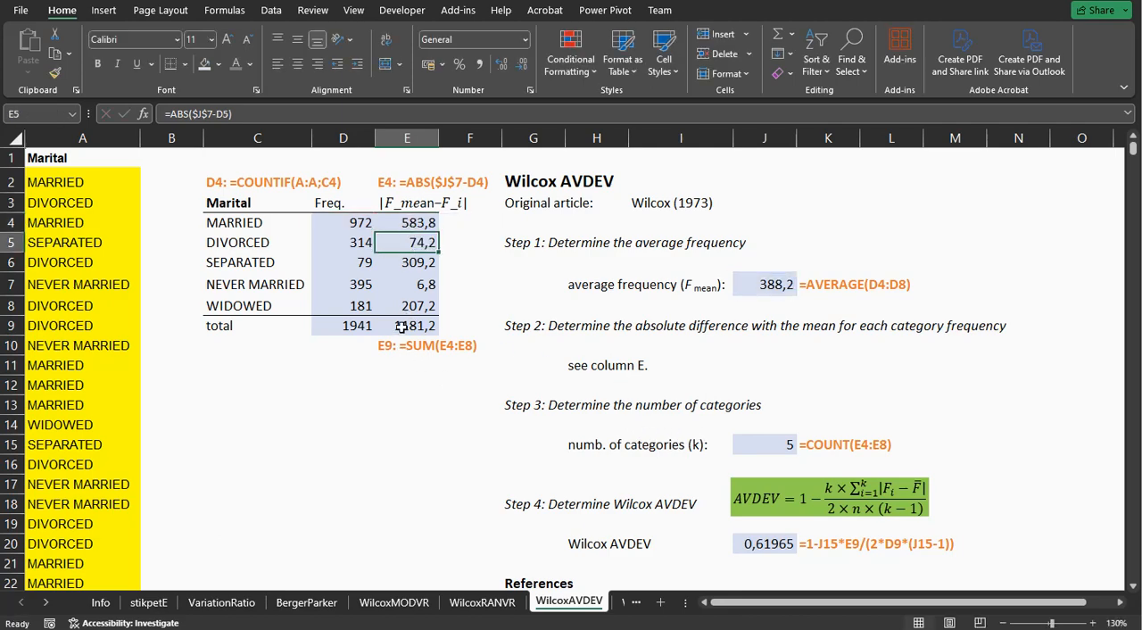
# Inspect the category count formula in J15 and the Wilcox AVDEV formula in J20 with its source cells E9, J15 and D9.
pyautogui.doubleClick(763, 445)
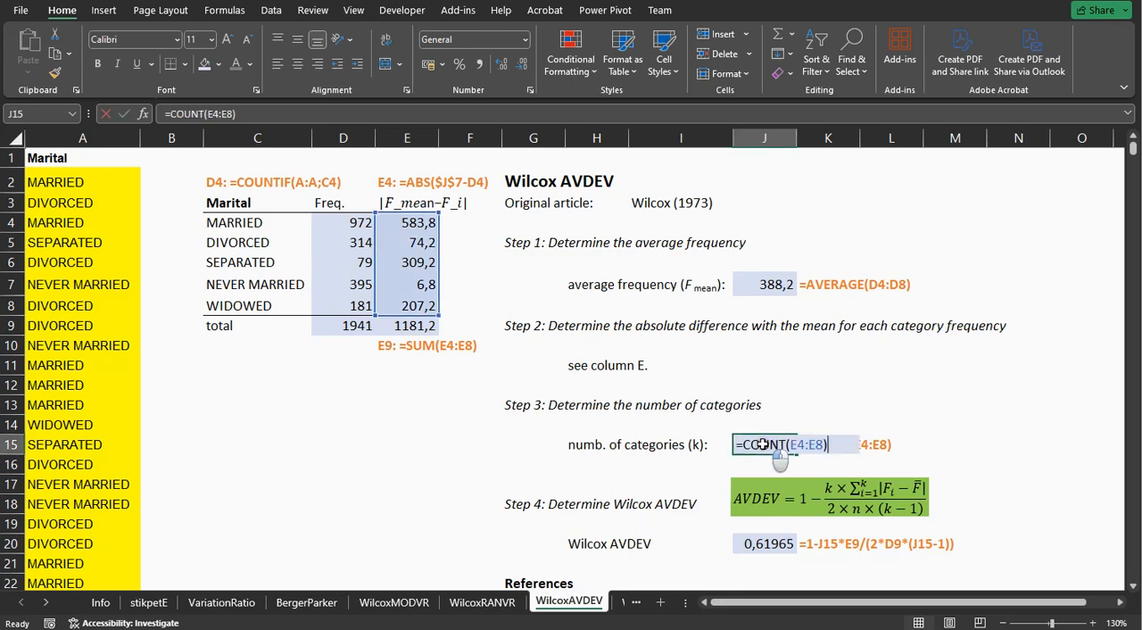
pyautogui.press('Return')
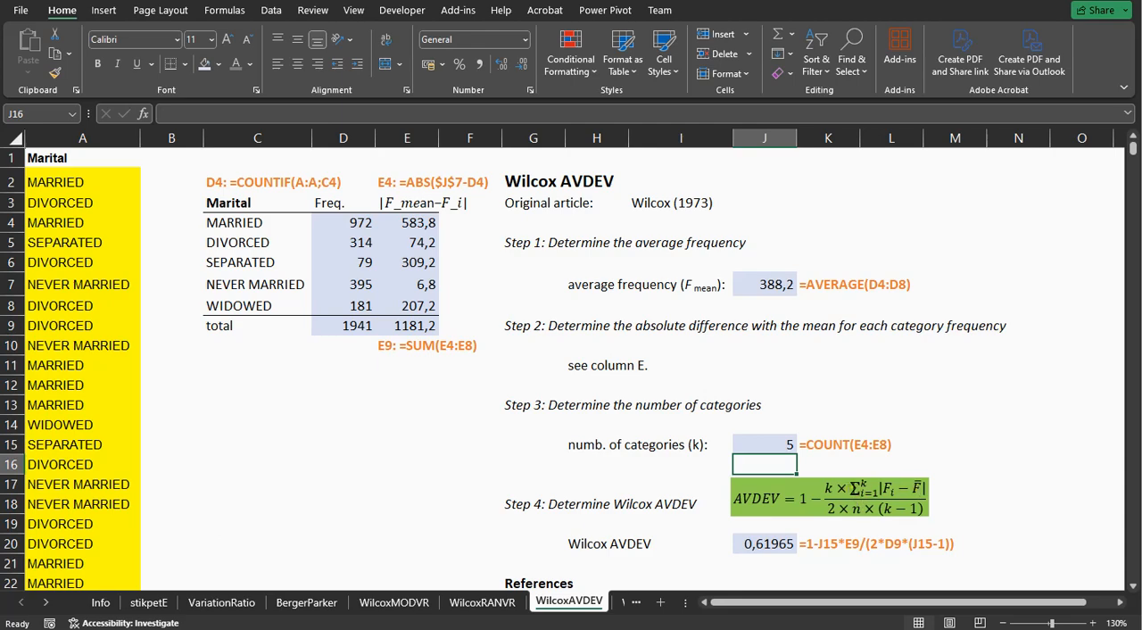
pyautogui.click(414, 329)
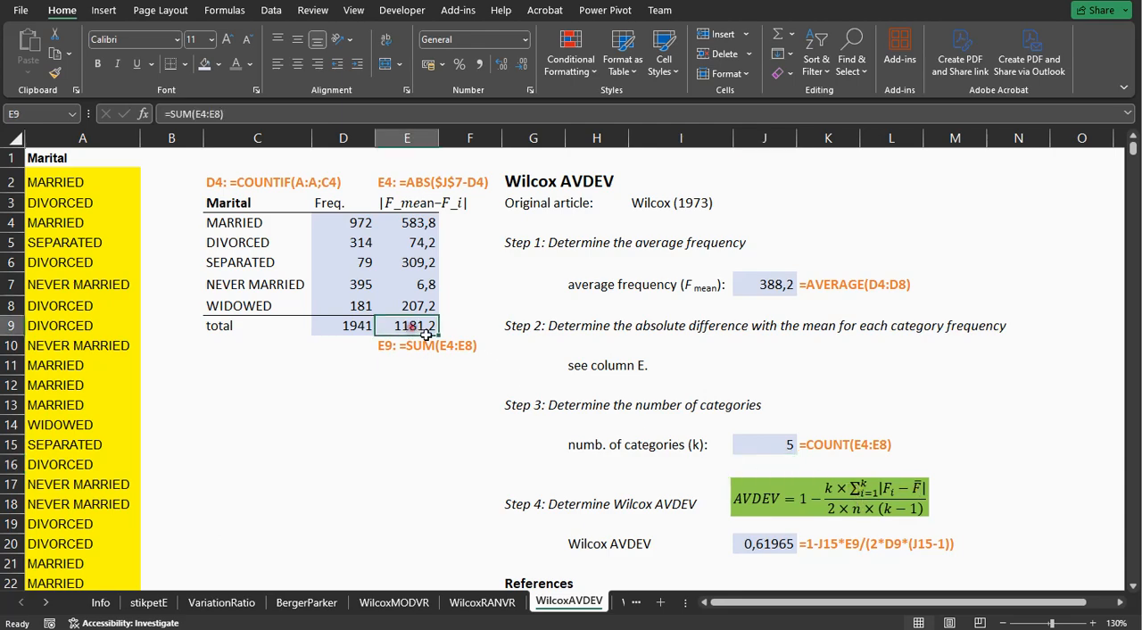
pyautogui.click(753, 446)
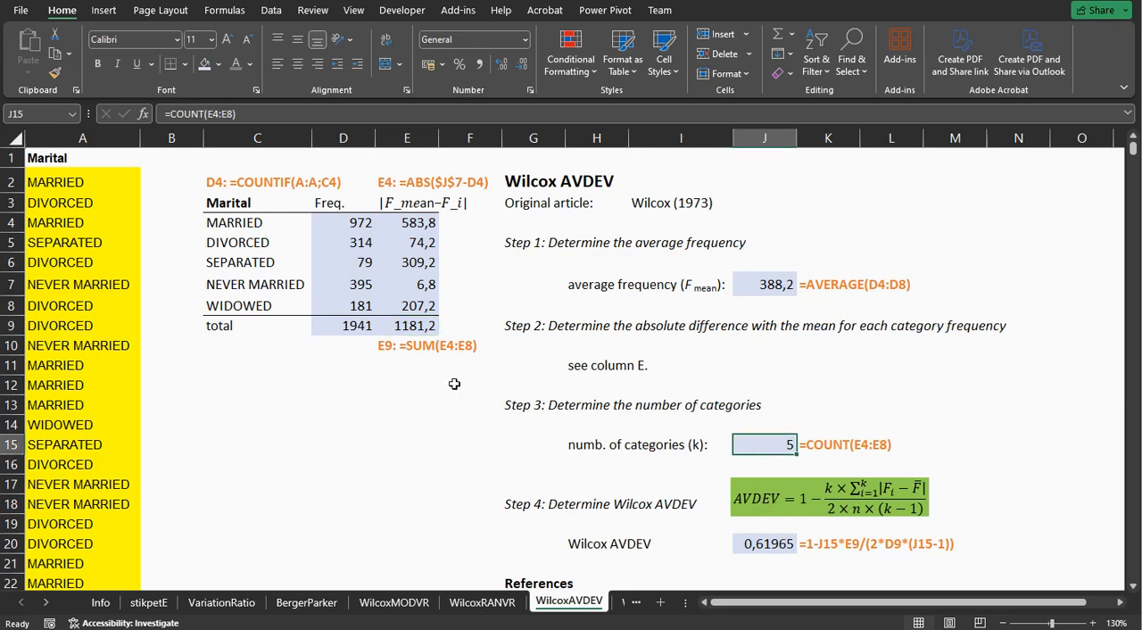
pyautogui.click(351, 327)
pyautogui.doubleClick(756, 544)
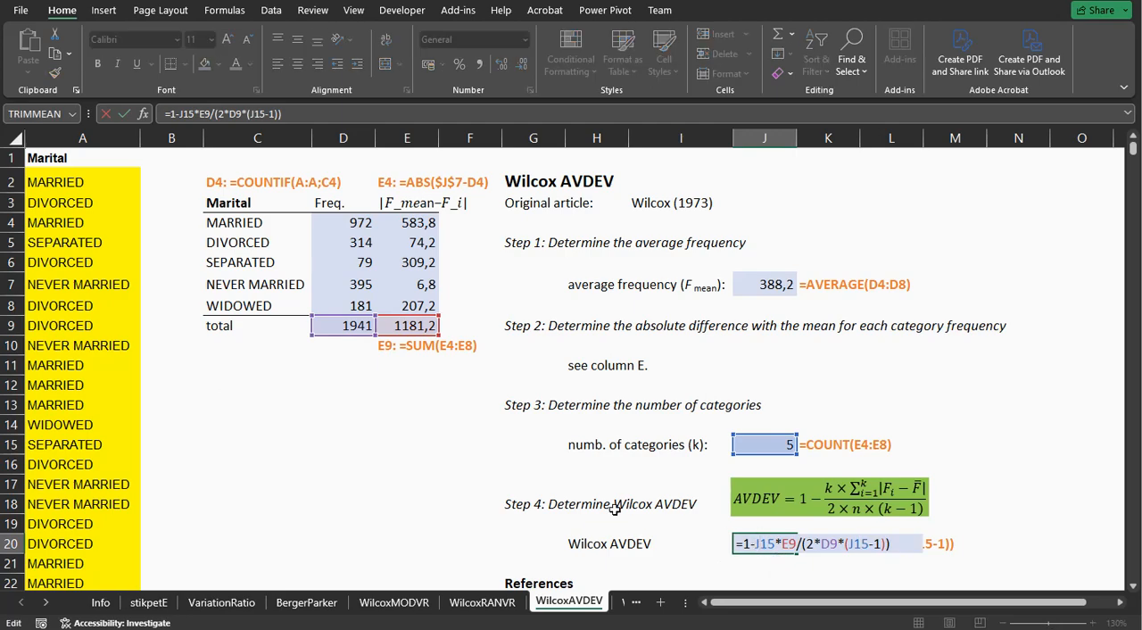
pyautogui.press('Return')
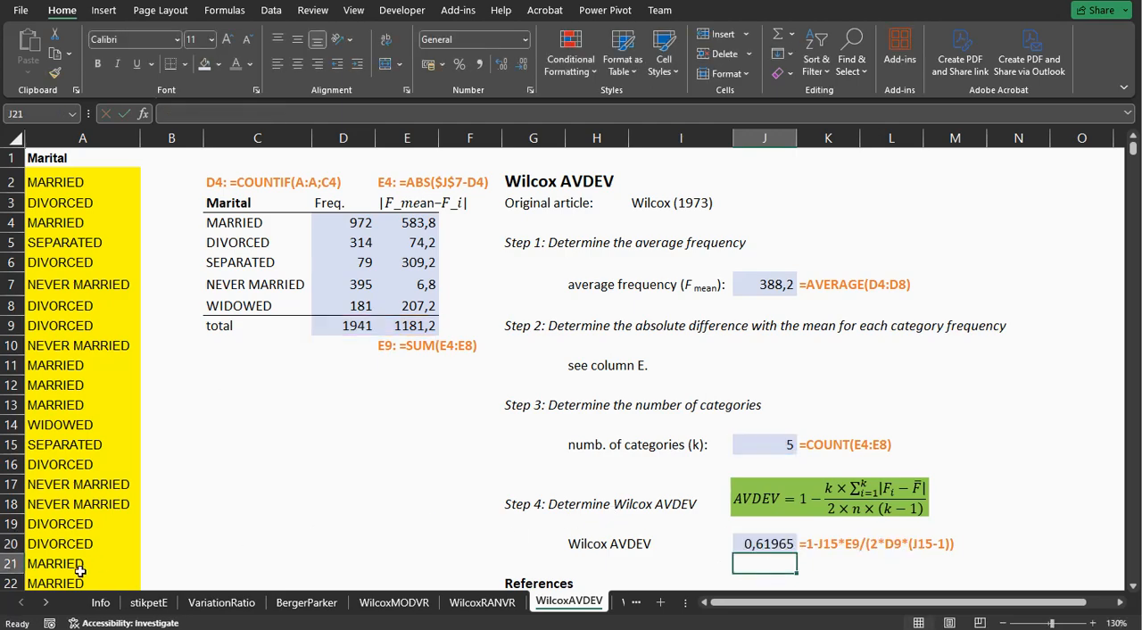
# Switch to the WilcoxVARNC sheet and inspect the average frequency formula in J7.
pyautogui.click(46, 604)
pyautogui.click(47, 604)
pyautogui.click(46, 604)
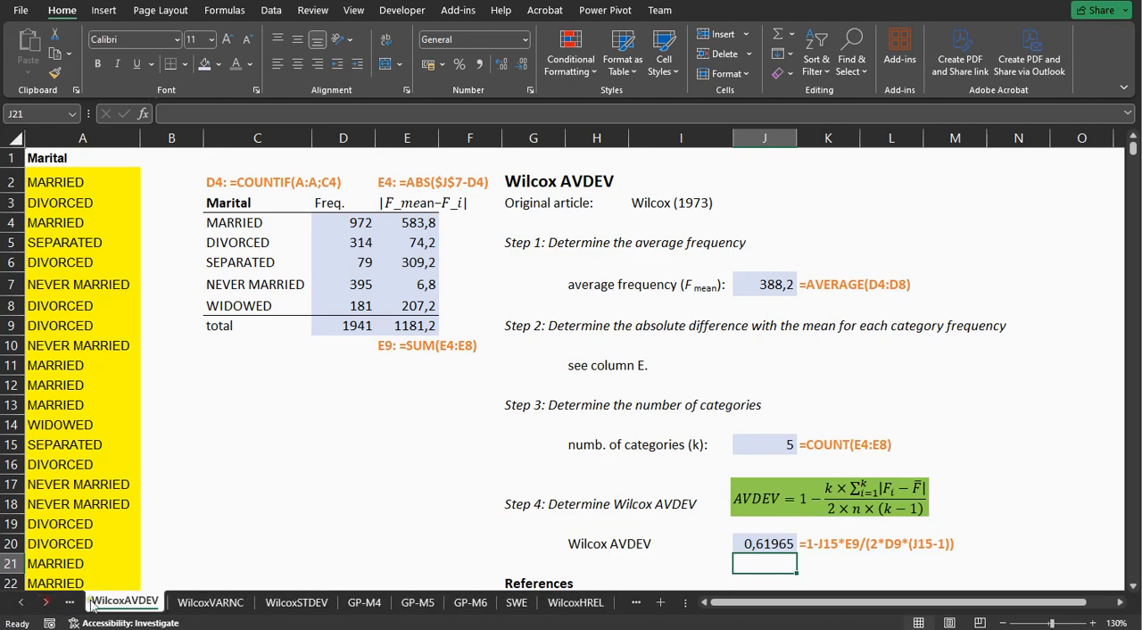
pyautogui.click(215, 603)
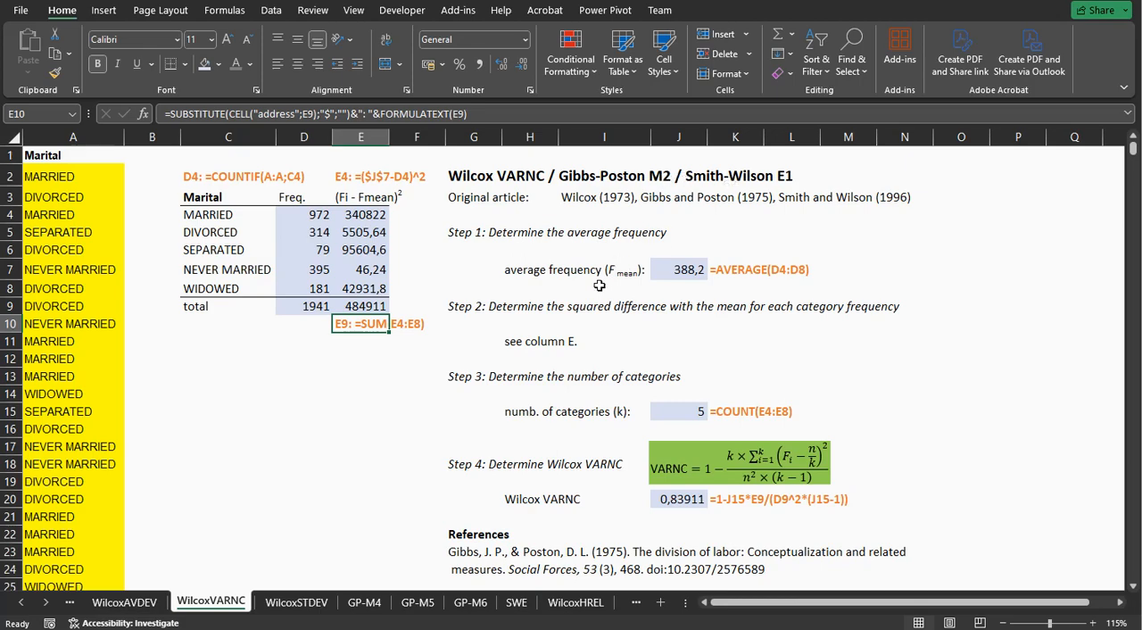
pyautogui.click(684, 268)
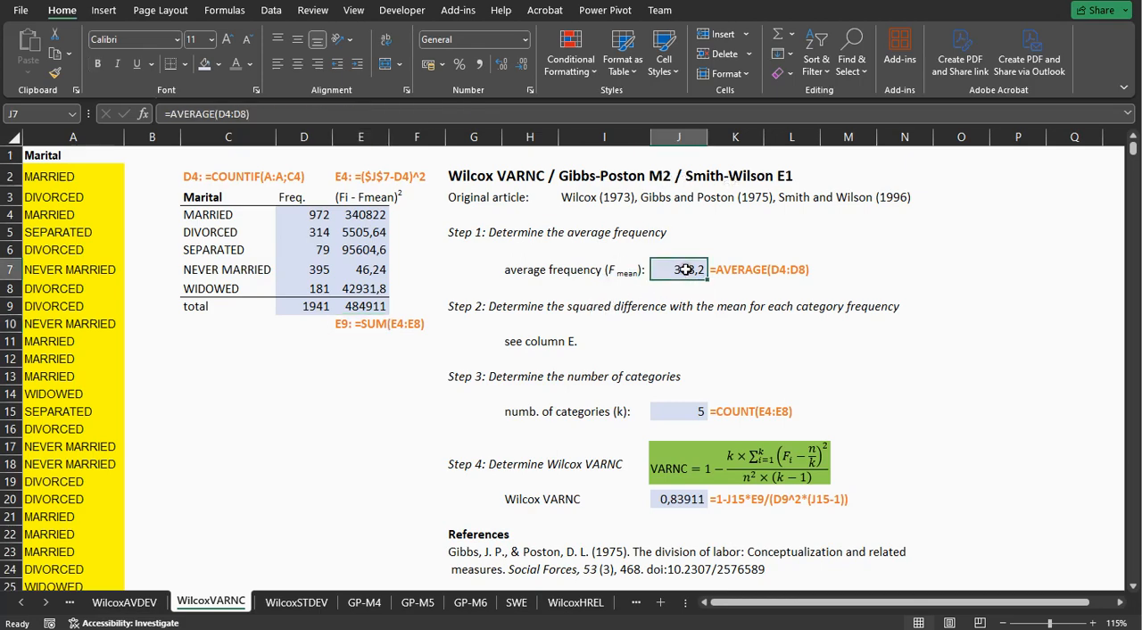
pyautogui.doubleClick(684, 268)
pyautogui.press('Escape')
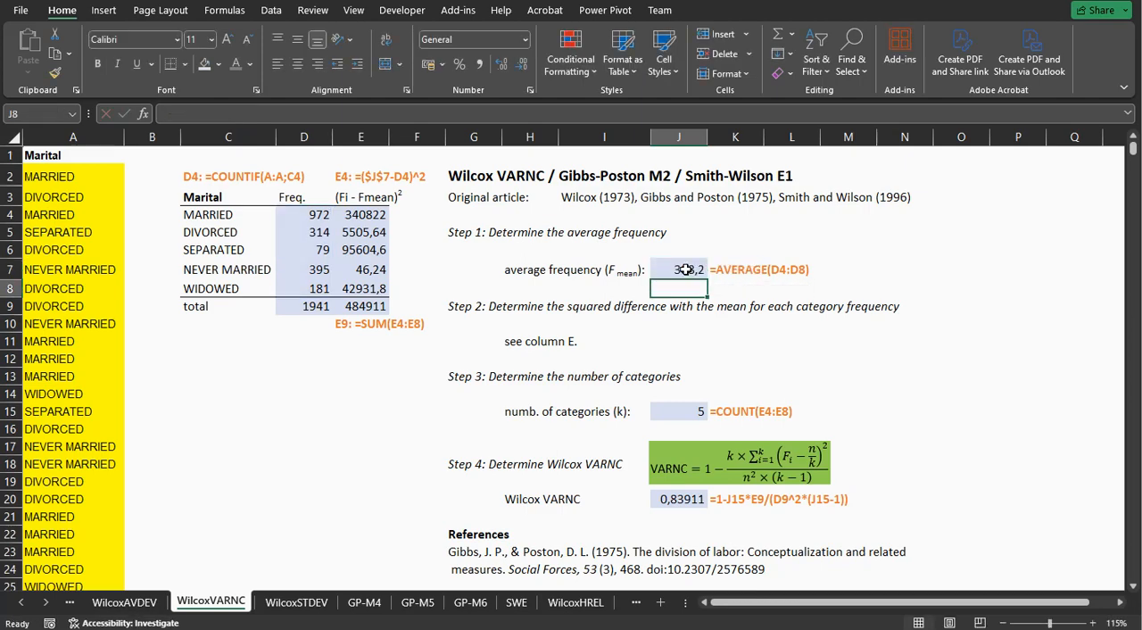
# Examine how E4 squares the difference between the mean in J7 and the category frequency in D4.
pyautogui.click(355, 214)
pyautogui.doubleClick(355, 214)
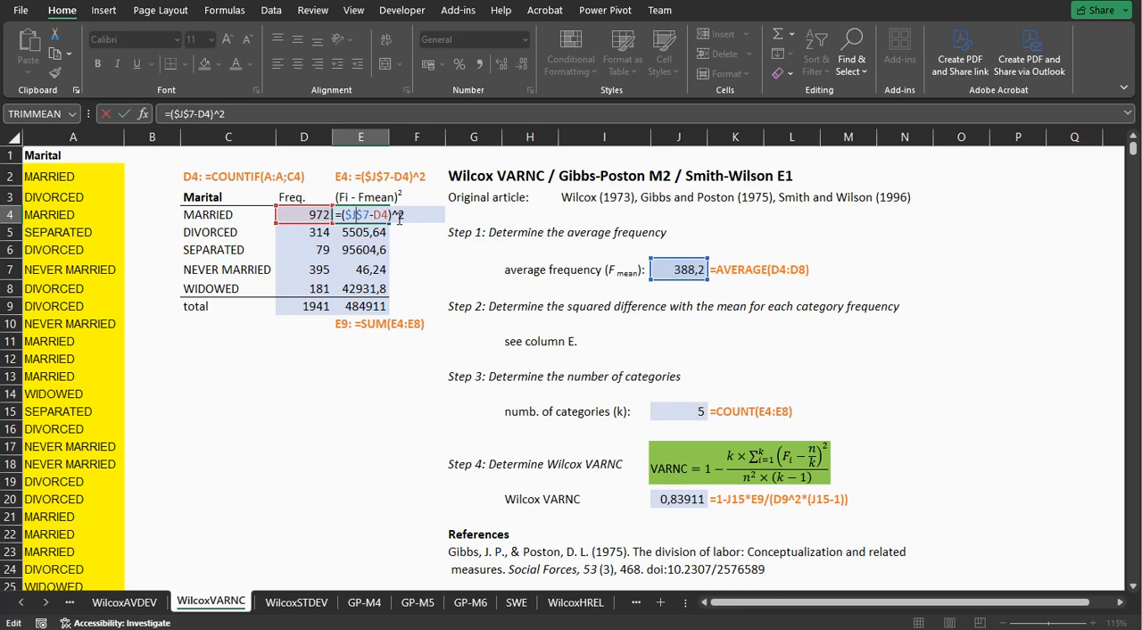
pyautogui.press('Return')
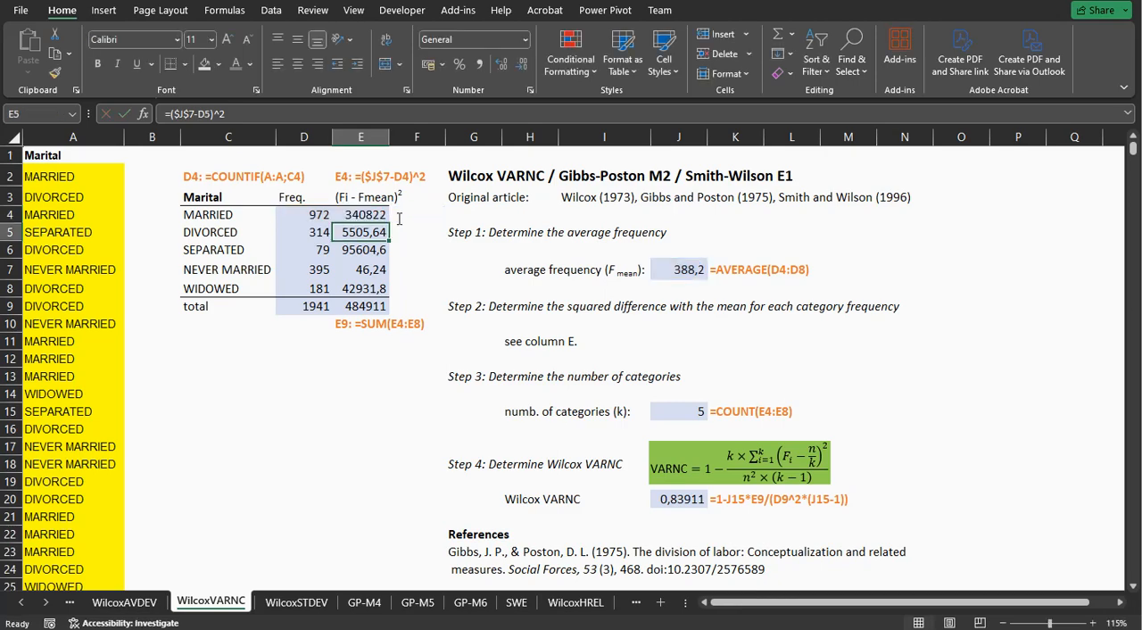
# Inspect the sum of squared differences in E9 and the Wilcox VARNC formula in J20 with its source cells.
pyautogui.click(357, 306)
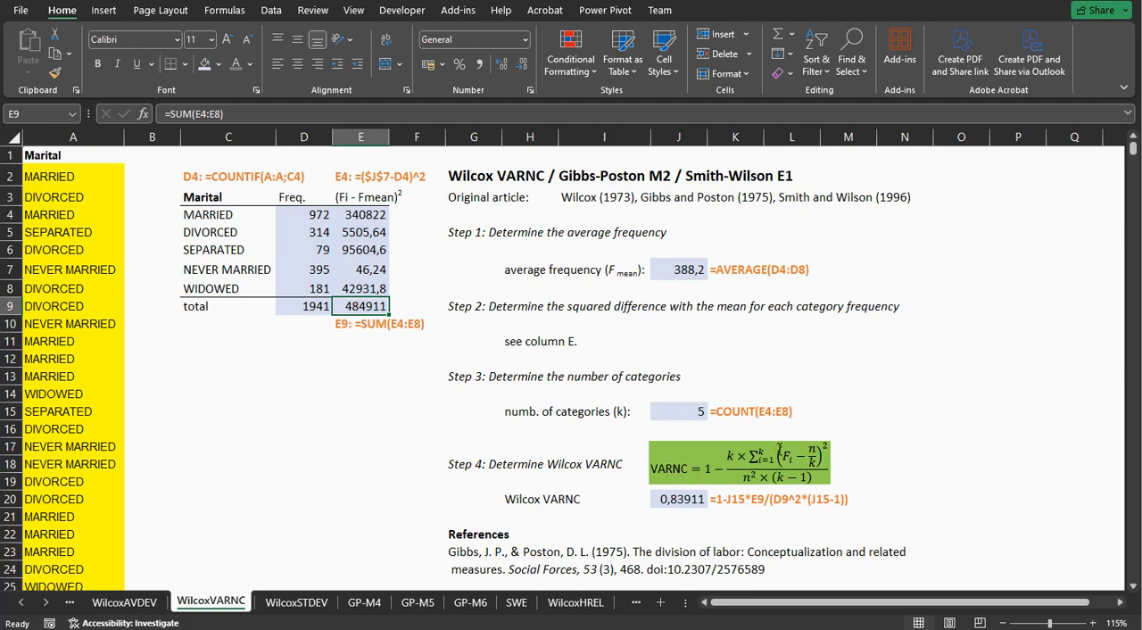
pyautogui.doubleClick(670, 499)
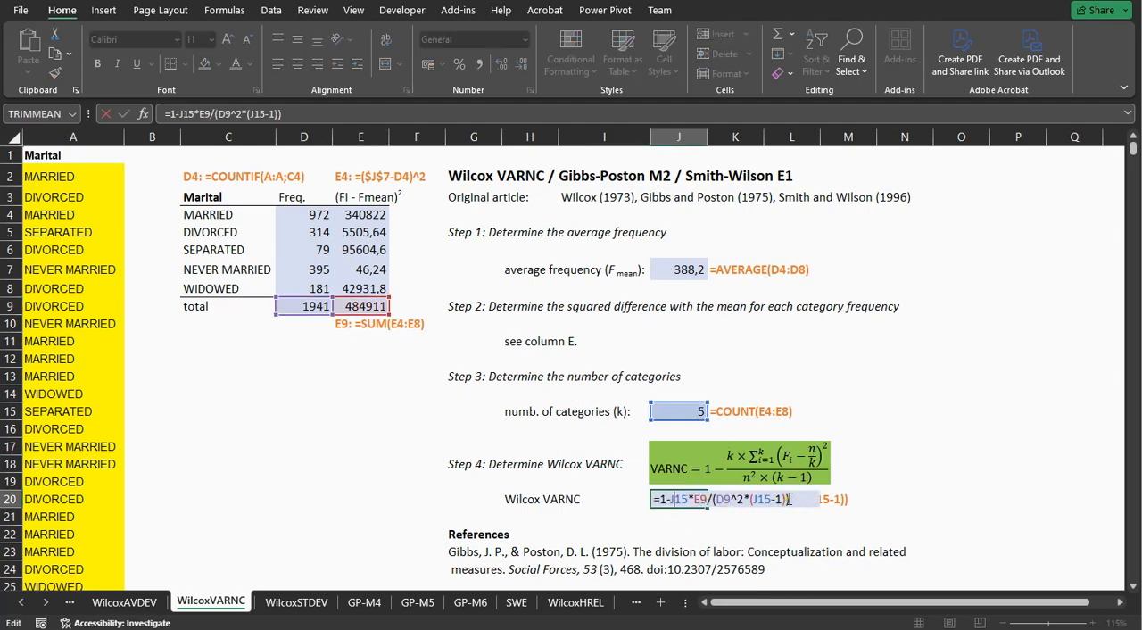
pyautogui.press('Return')
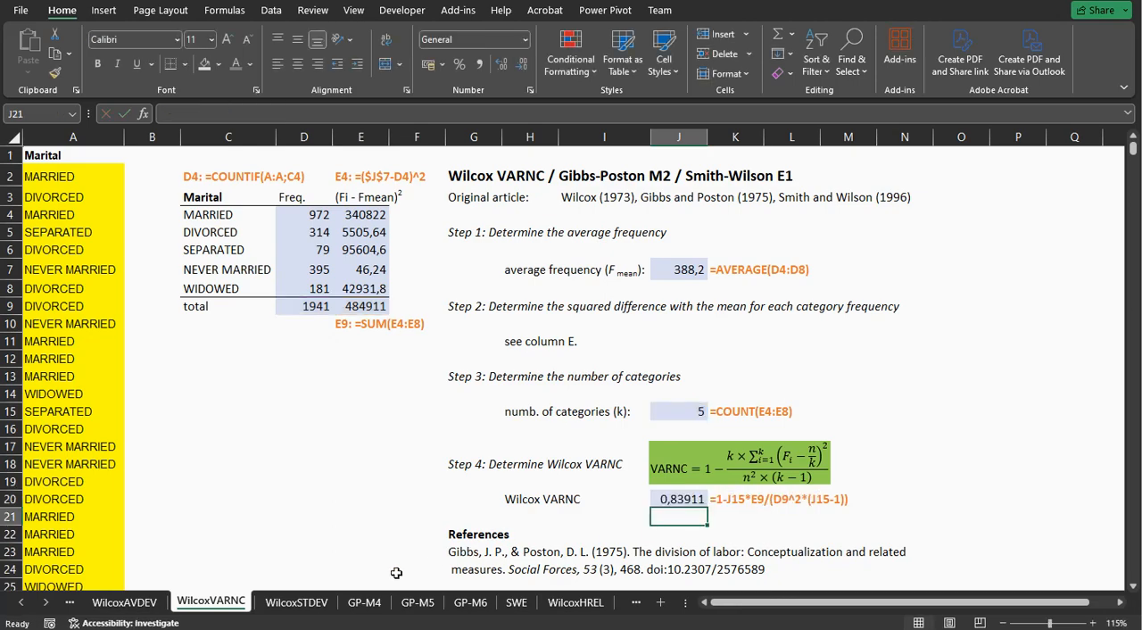
# Switch to the WilcoxSTDEV sheet and inspect the average frequency formula in J7 and the squared difference formula in E4.
pyautogui.click(312, 606)
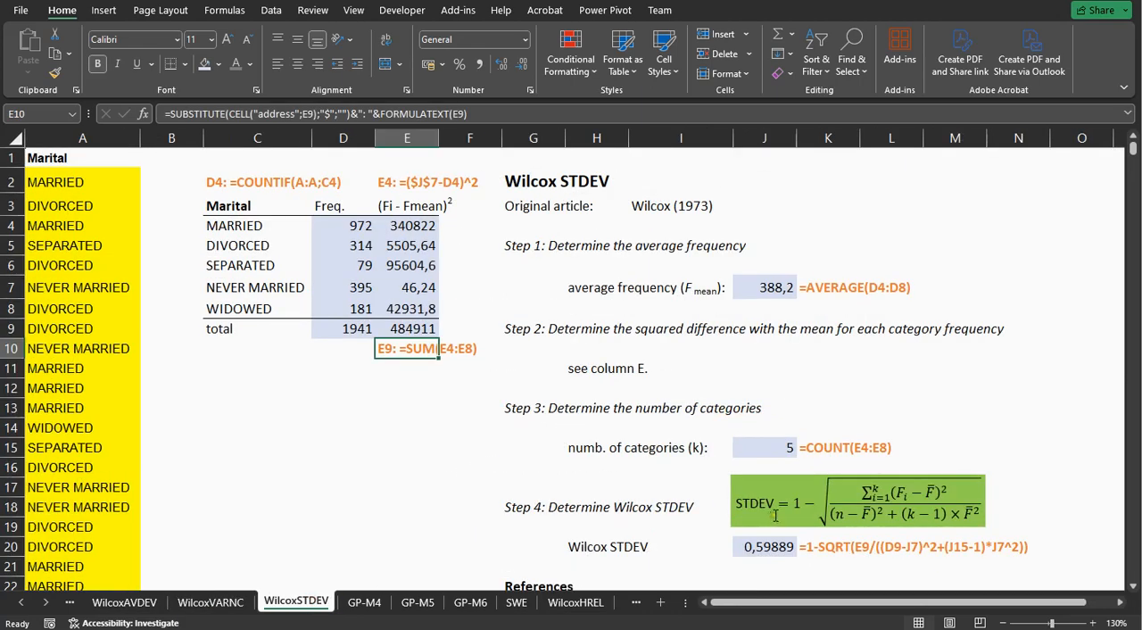
pyautogui.doubleClick(758, 287)
pyautogui.press('Return')
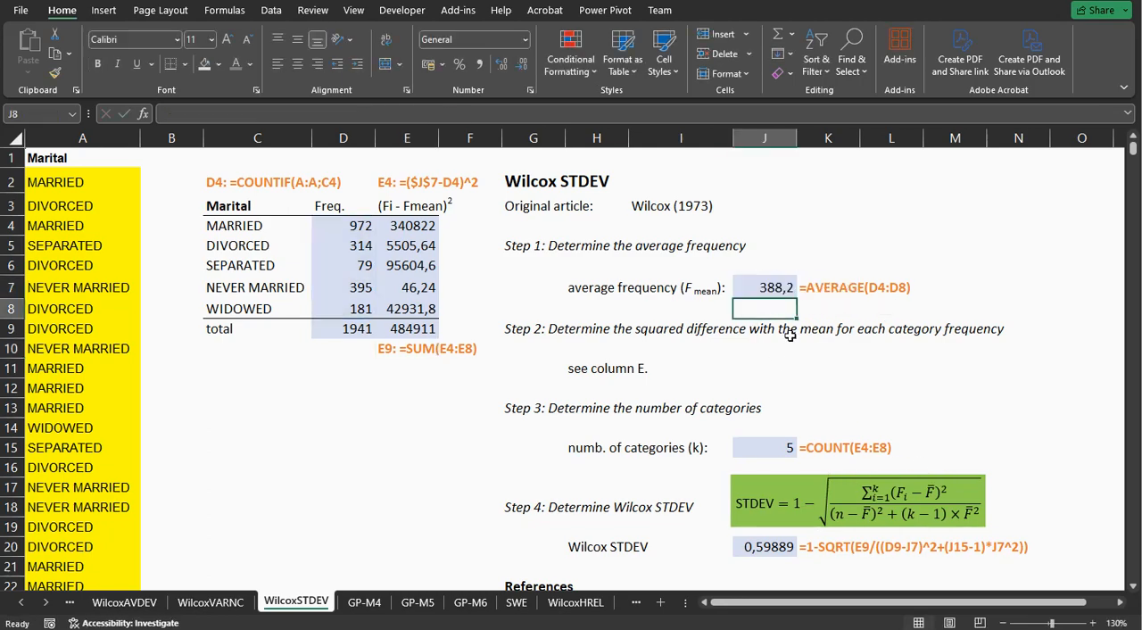
pyautogui.doubleClick(406, 230)
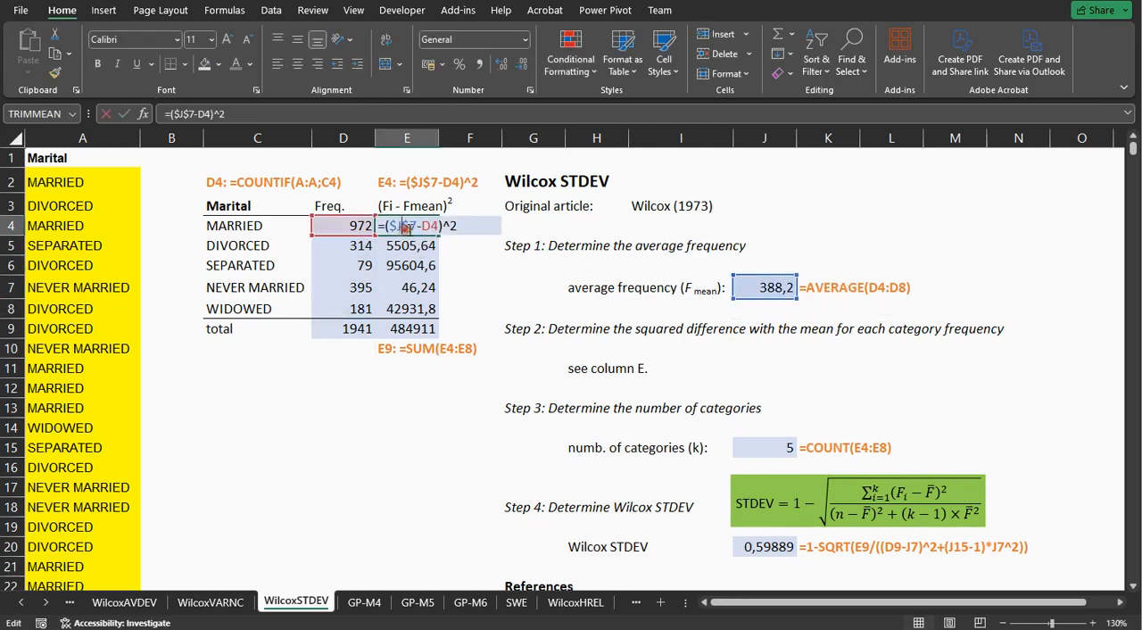
pyautogui.press('Escape')
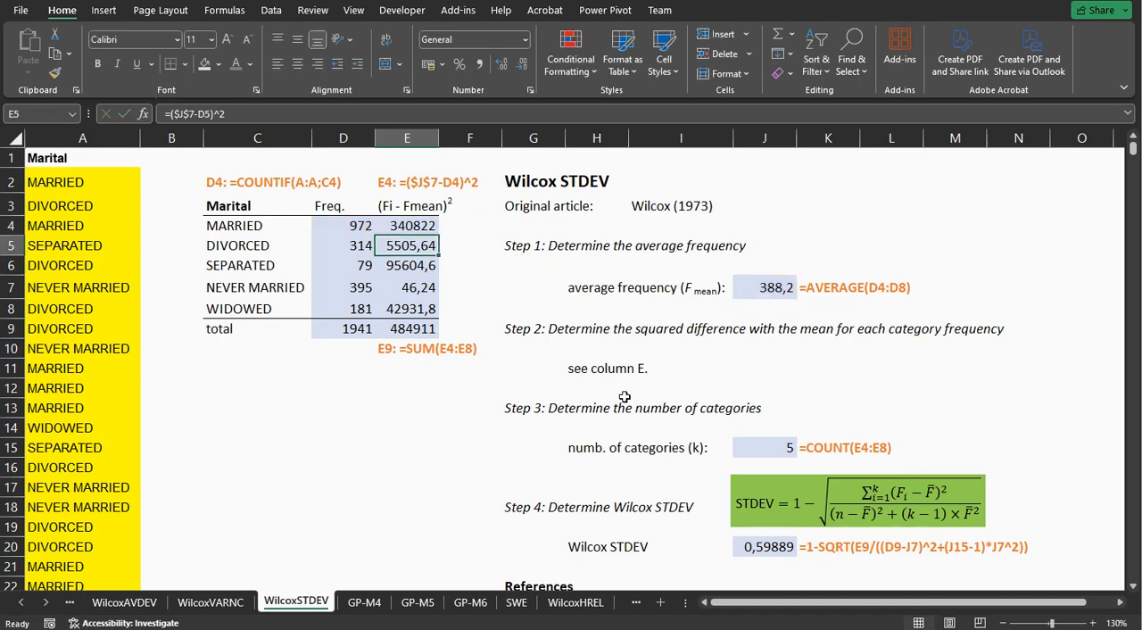
# Inspect the category count formula in J15 and the Wilcox STDEV formula in J20 with its source cells E9, D9, J7 and J15.
pyautogui.click(740, 446)
pyautogui.scroll(-1, 745, 455)
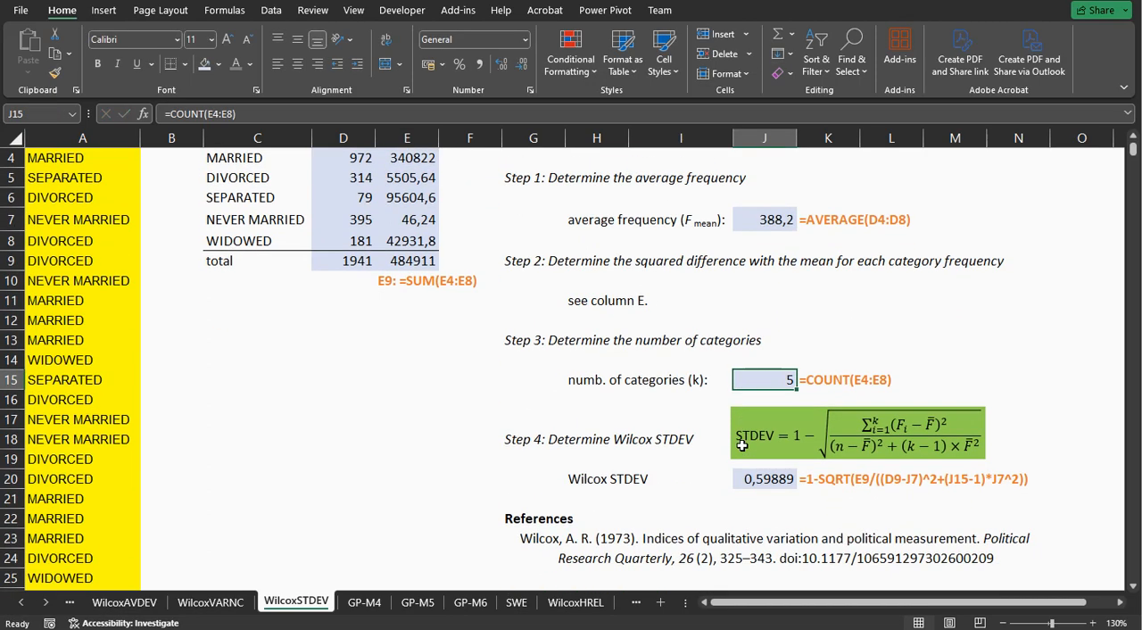
pyautogui.doubleClick(760, 479)
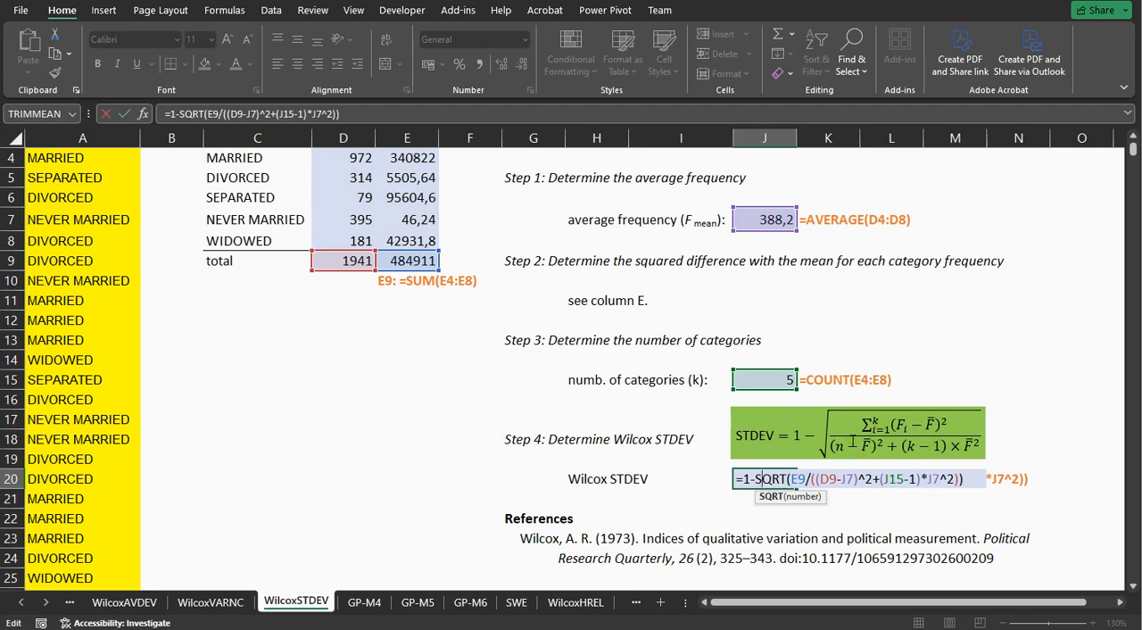
pyautogui.press('Return')
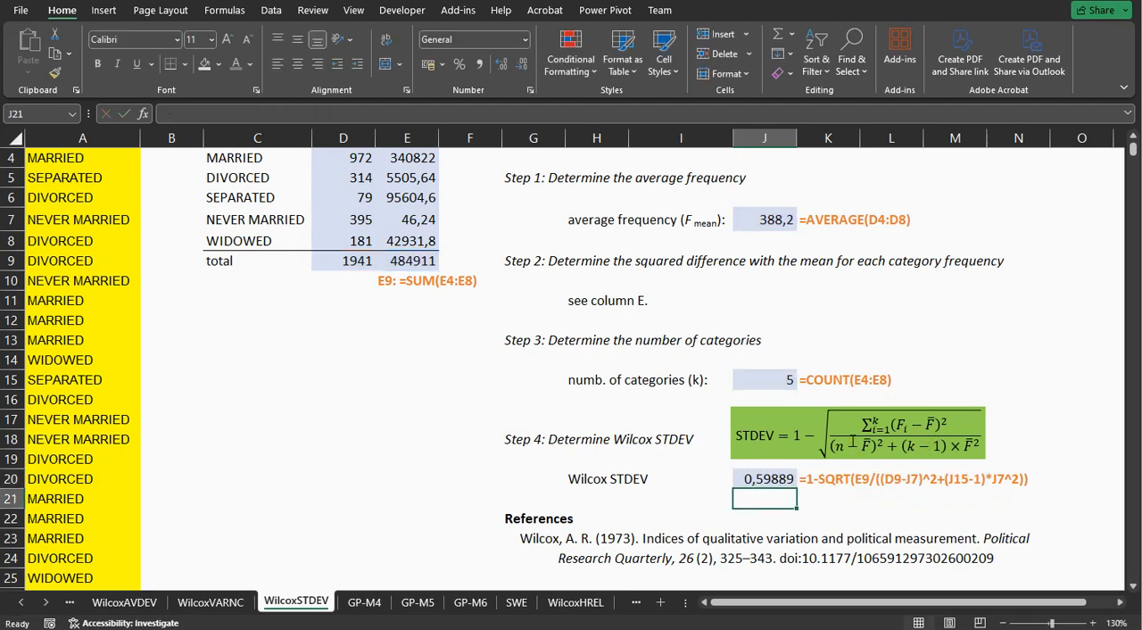
# Switch to the GP-M4 sheet and inspect the average frequency formula in J7 and the Gibbs-Poston M4 formula in J16.
pyautogui.click(373, 603)
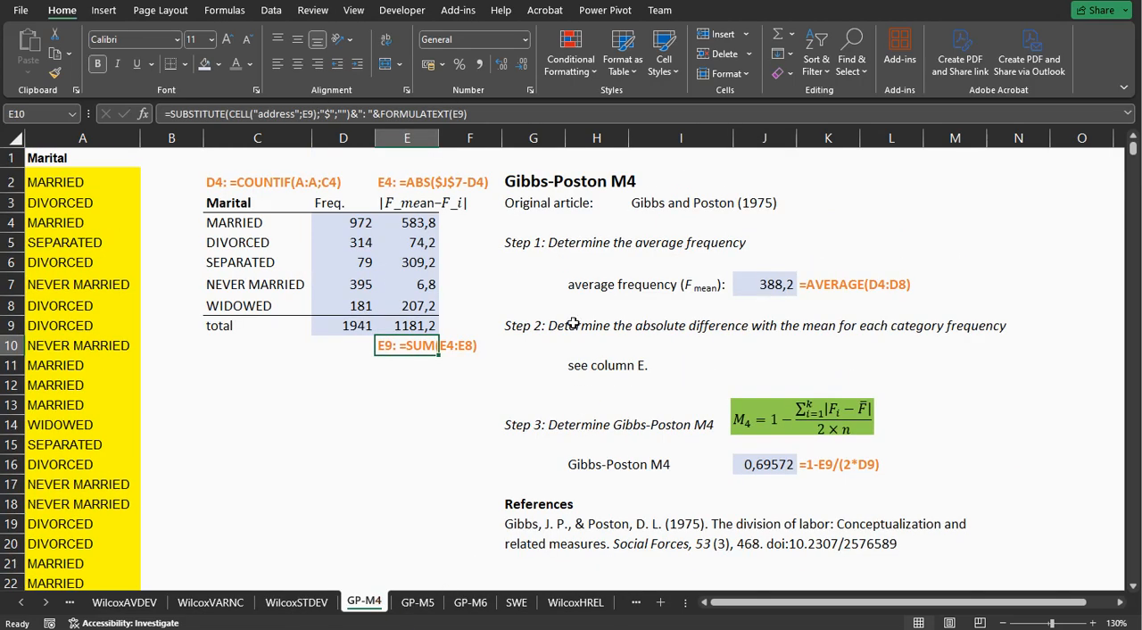
pyautogui.doubleClick(767, 284)
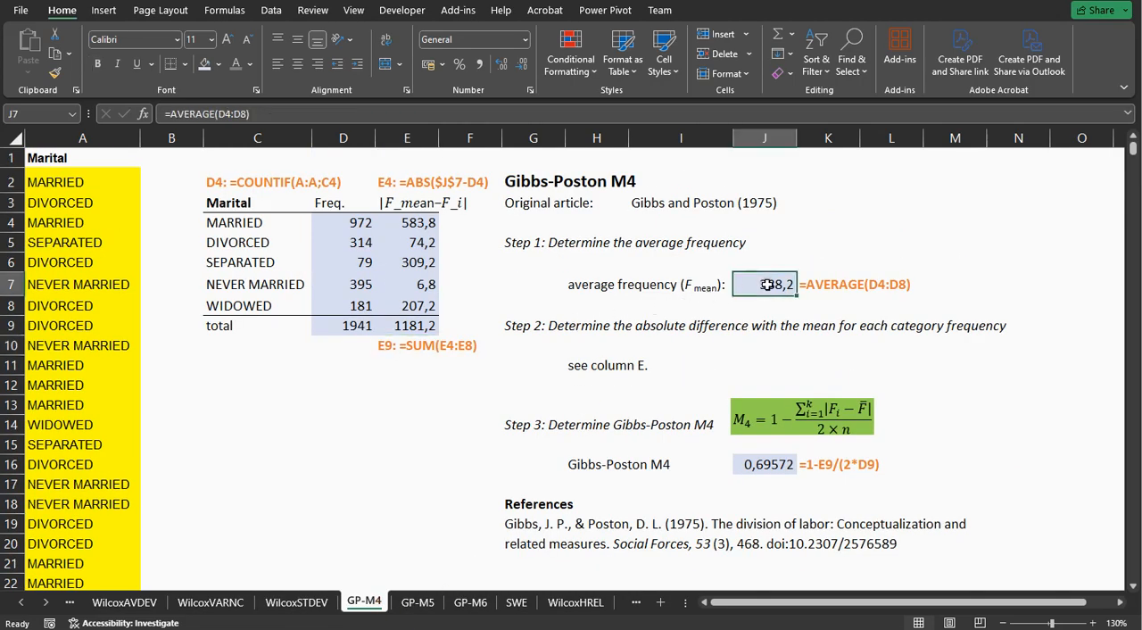
pyautogui.press('Return')
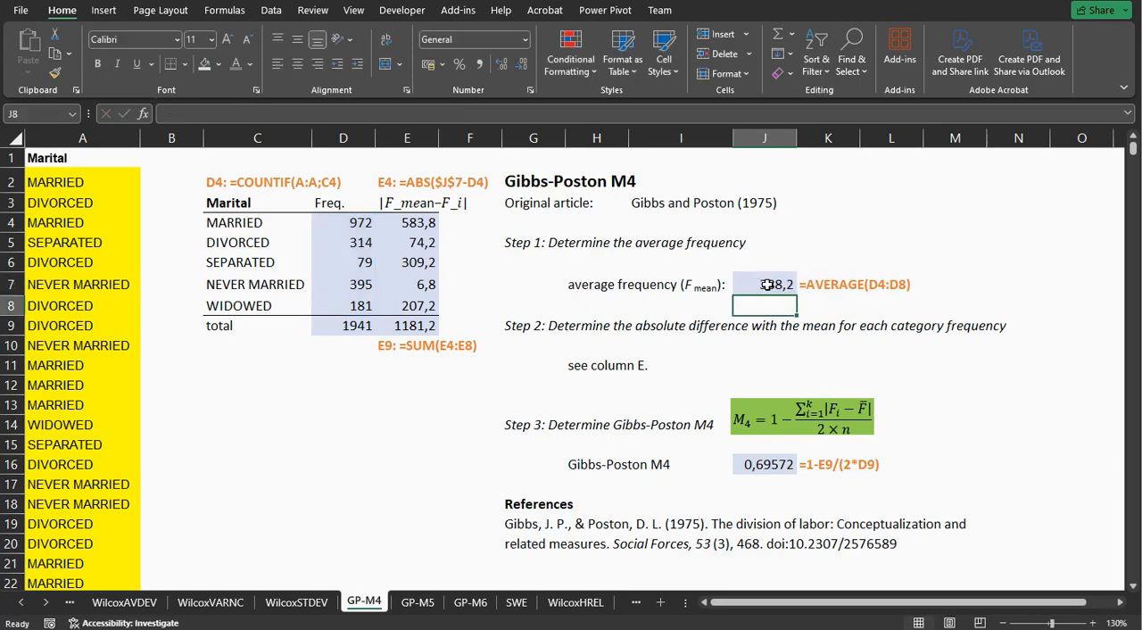
pyautogui.doubleClick(767, 464)
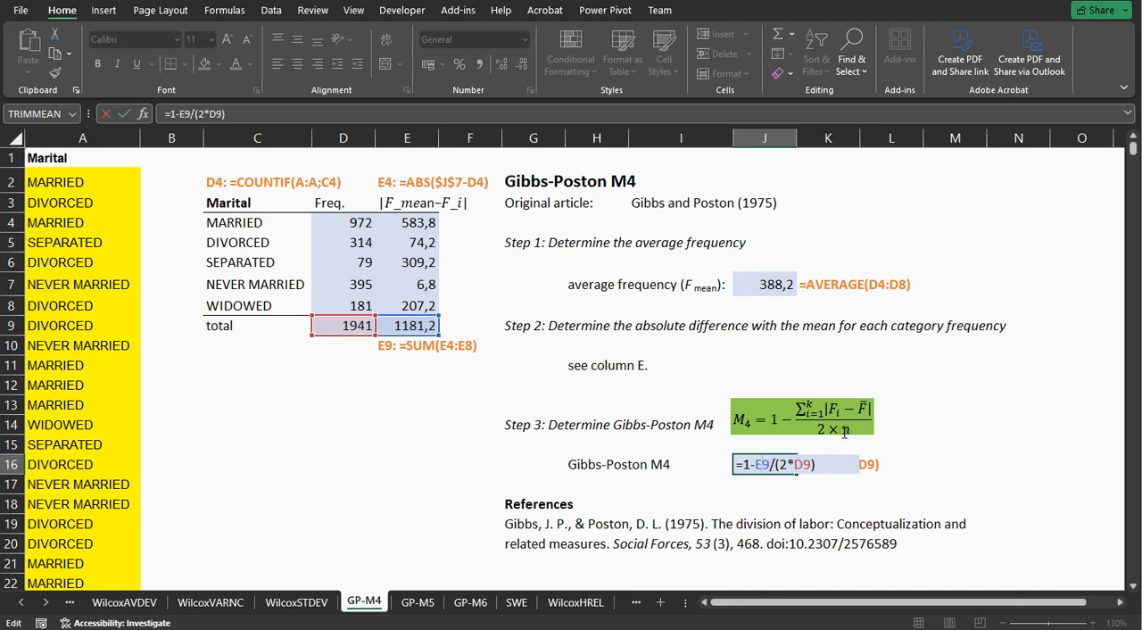
pyautogui.press('Return')
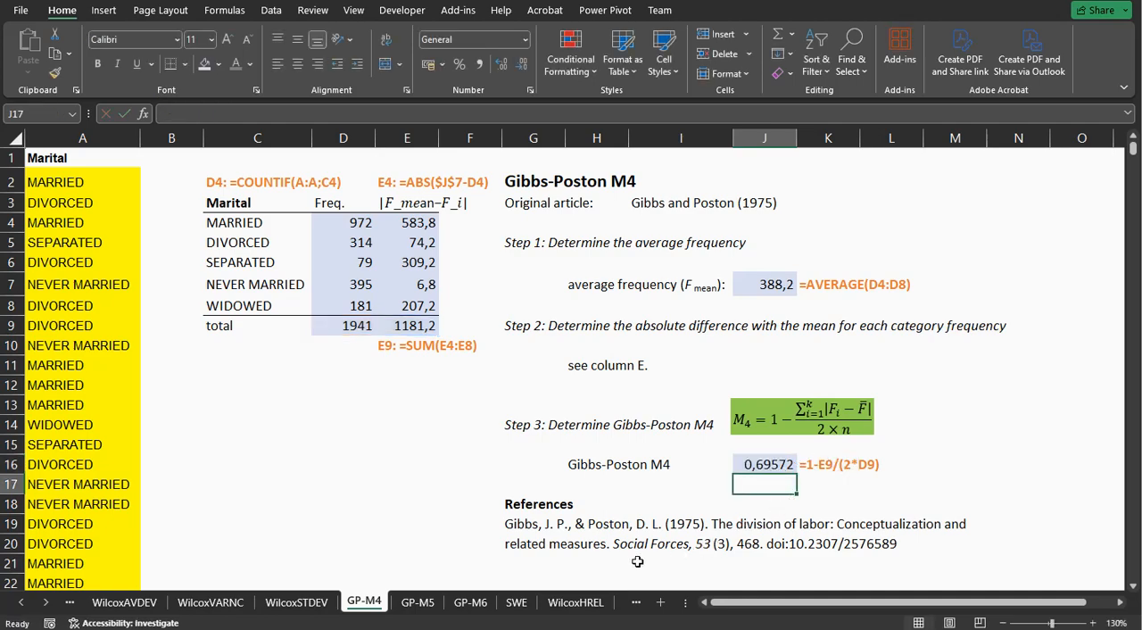
# Switch to the GP-M5 sheet and inspect the average frequency formula in J7.
pyautogui.click(421, 603)
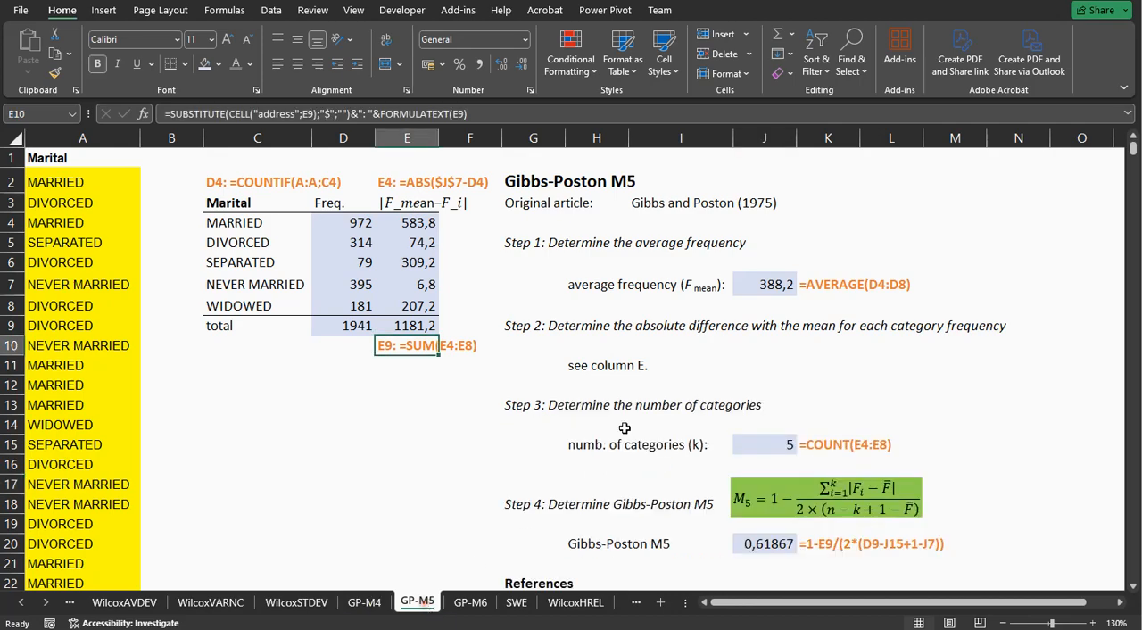
pyautogui.doubleClick(759, 285)
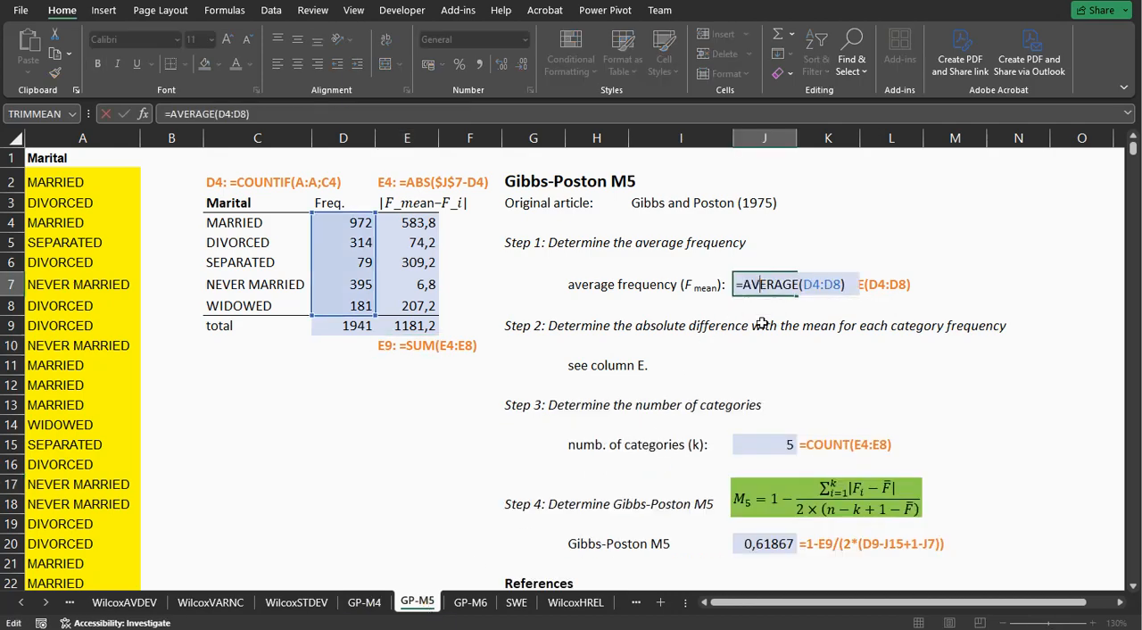
pyautogui.press('Return')
# Inspect the absolute difference formula in E4 and the Gibbs-Poston M5 formula in J20 with its source cells.
pyautogui.click(416, 225)
pyautogui.doubleClick(415, 225)
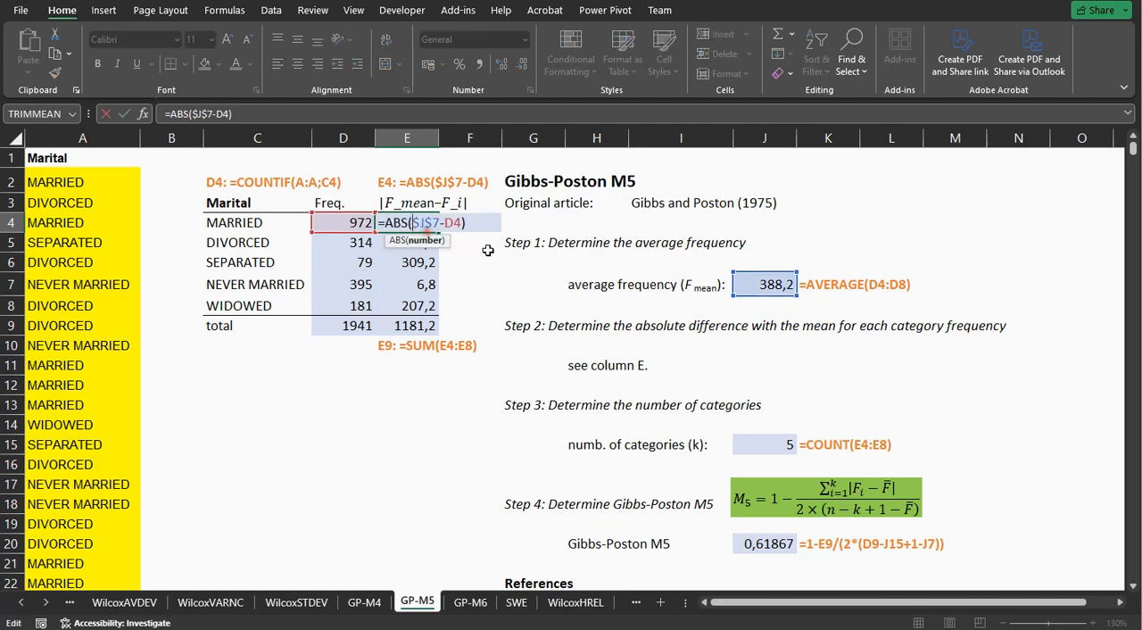
pyautogui.press('Return')
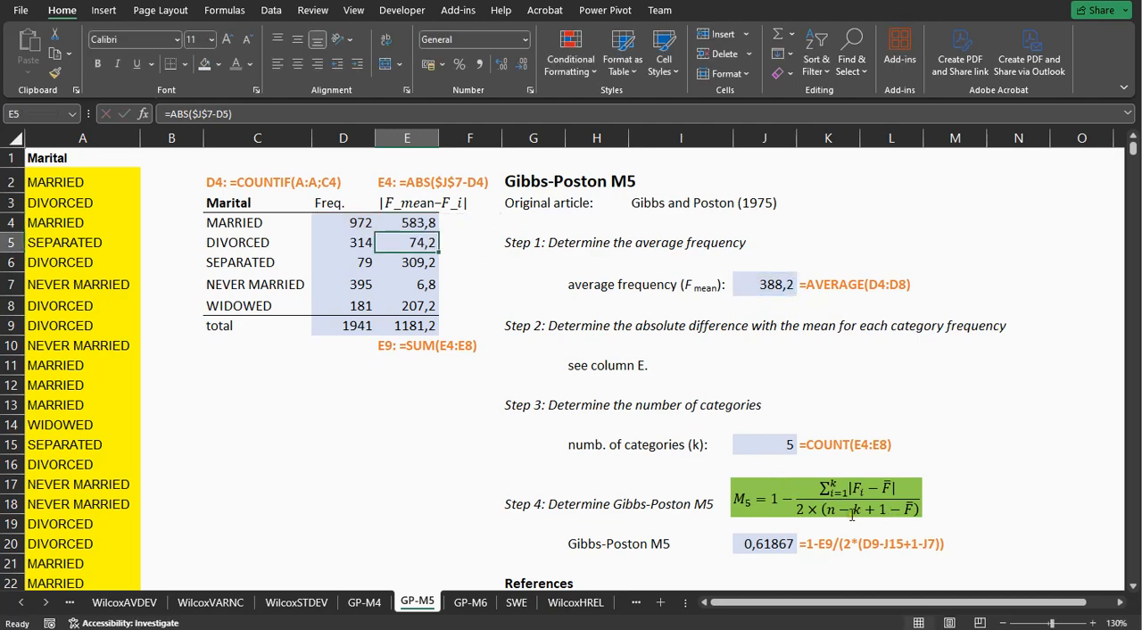
pyautogui.doubleClick(754, 544)
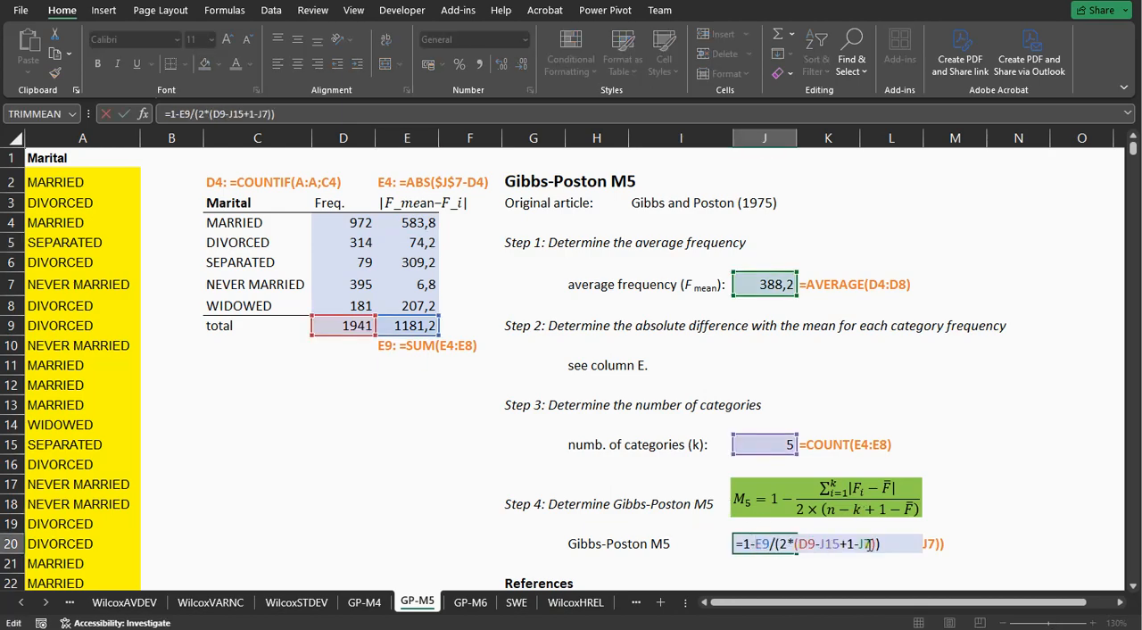
pyautogui.press('Return')
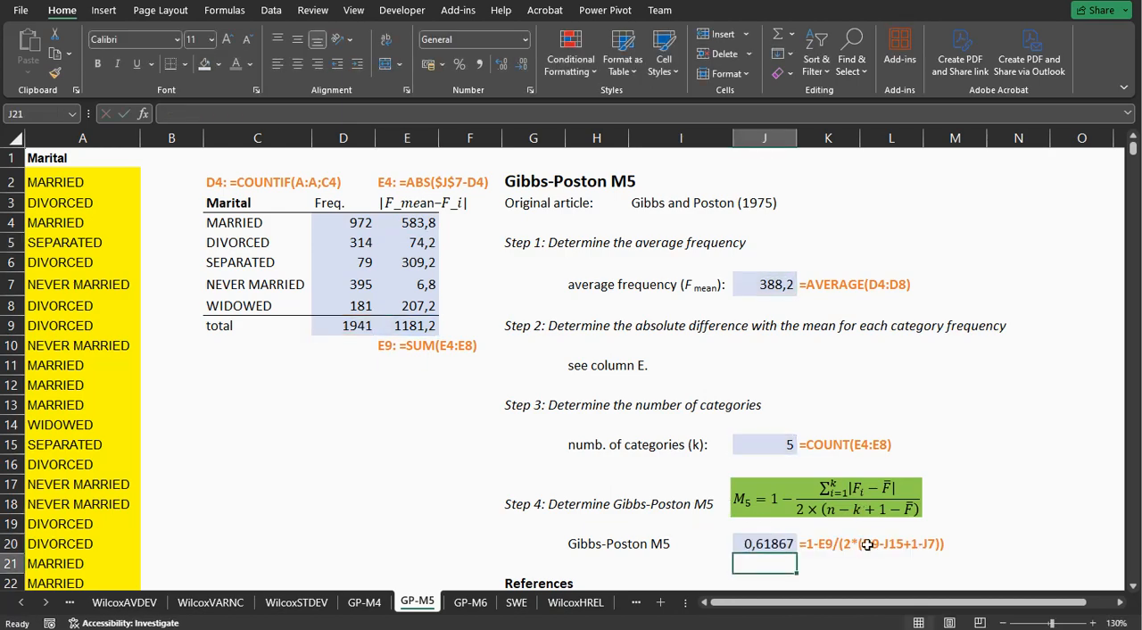
# Switch to the GP-M6 sheet and inspect the formulas for average frequency in J7, category count in J15 and Gibbs-Poston M6 in J20.
pyautogui.click(470, 603)
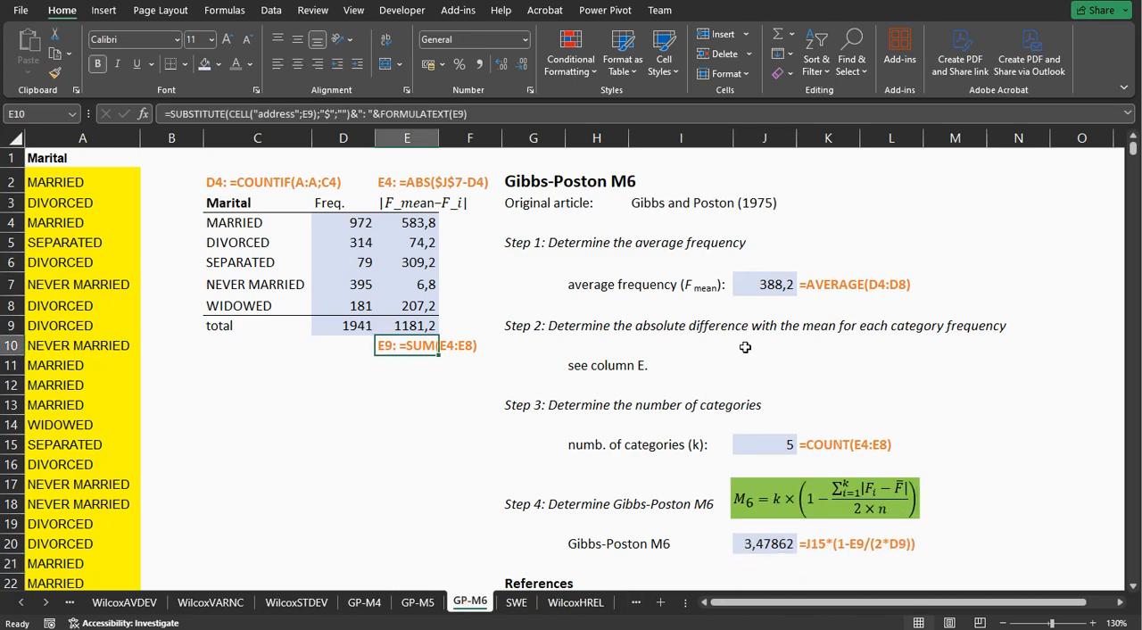
pyautogui.click(765, 282)
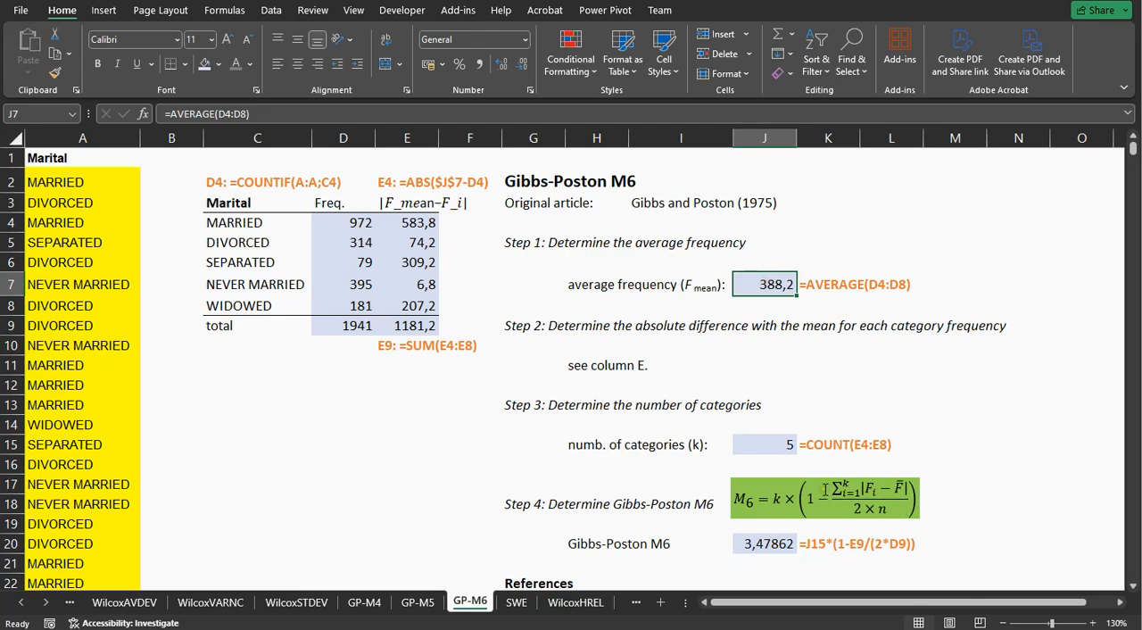
pyautogui.click(754, 445)
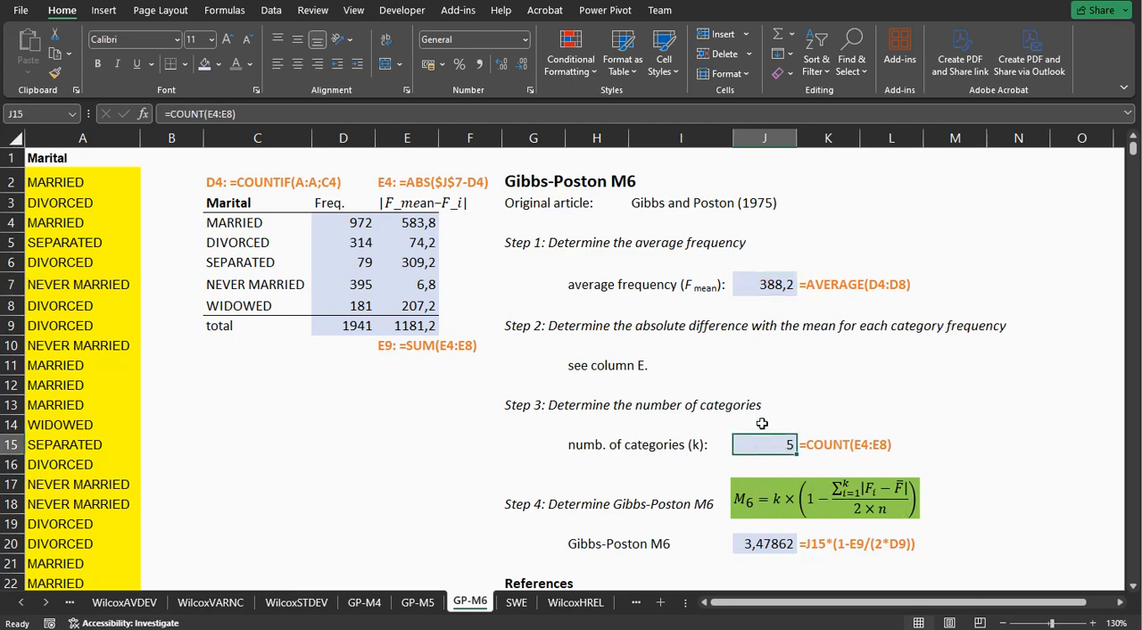
pyautogui.doubleClick(776, 543)
pyautogui.press('Return')
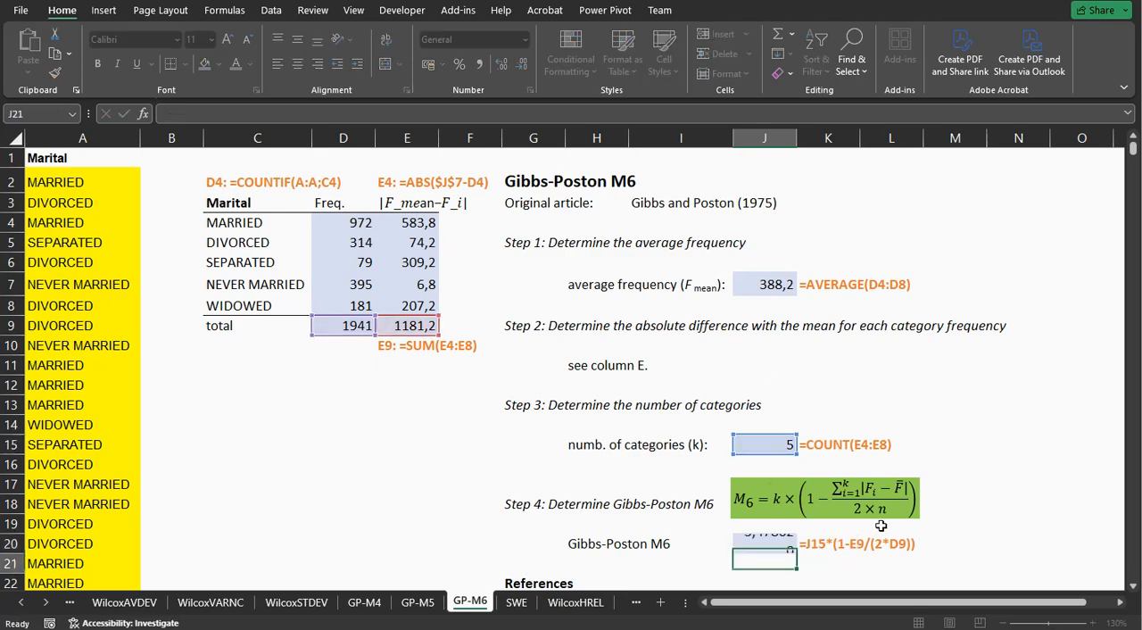
# Switch to the SWE sheet and examine how E4 divides the category frequency in D4 by the total in D9.
pyautogui.click(517, 603)
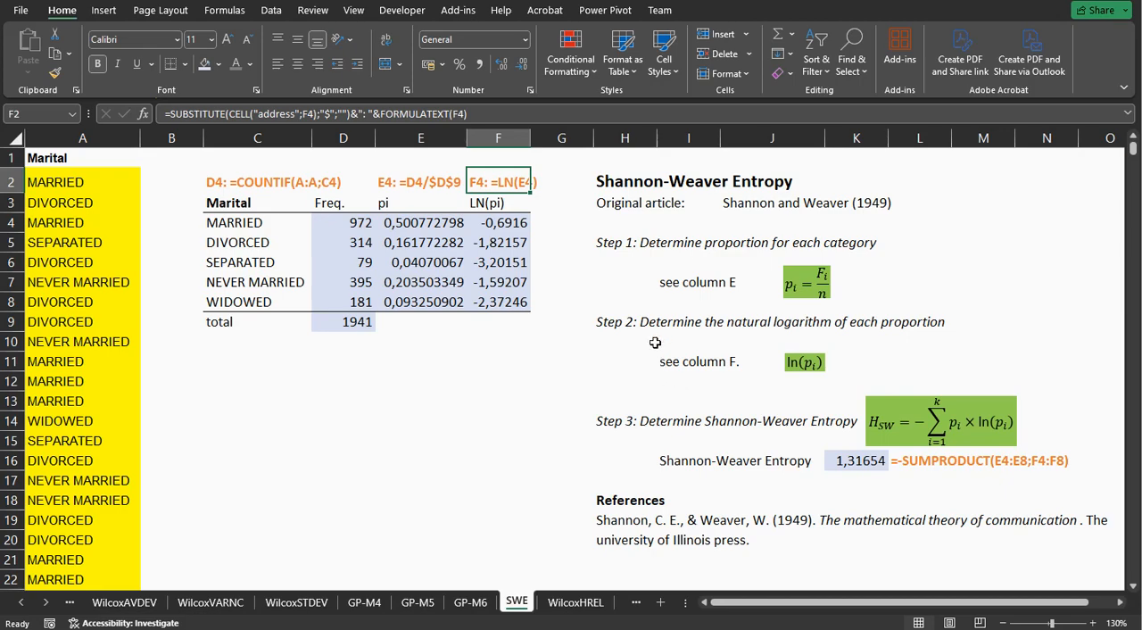
pyautogui.click(426, 225)
pyautogui.doubleClick(425, 223)
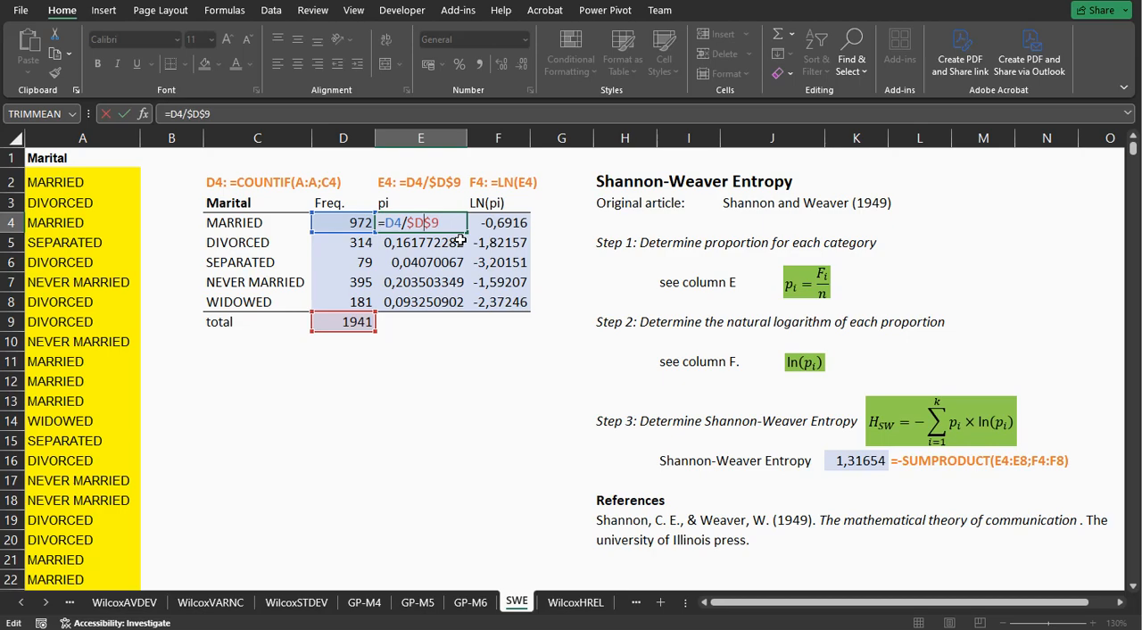
pyautogui.click(459, 240)
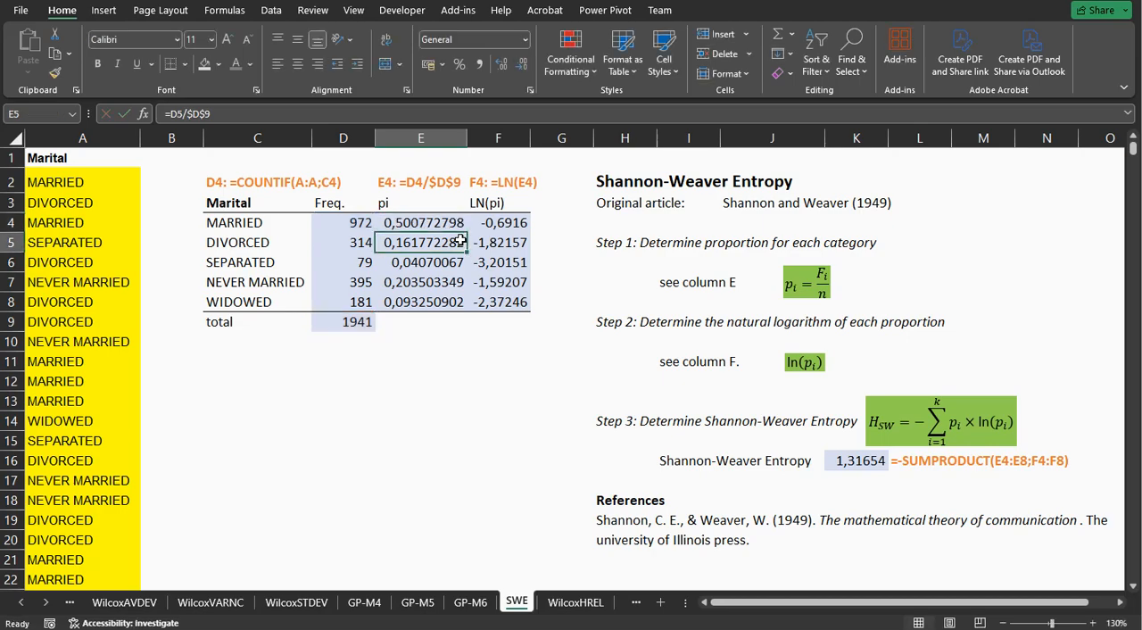
# Inspect the natural logarithm formula in F4 and the Shannon-Weaver Entropy SUMPRODUCT formula in K16.
pyautogui.click(499, 222)
pyautogui.doubleClick(500, 222)
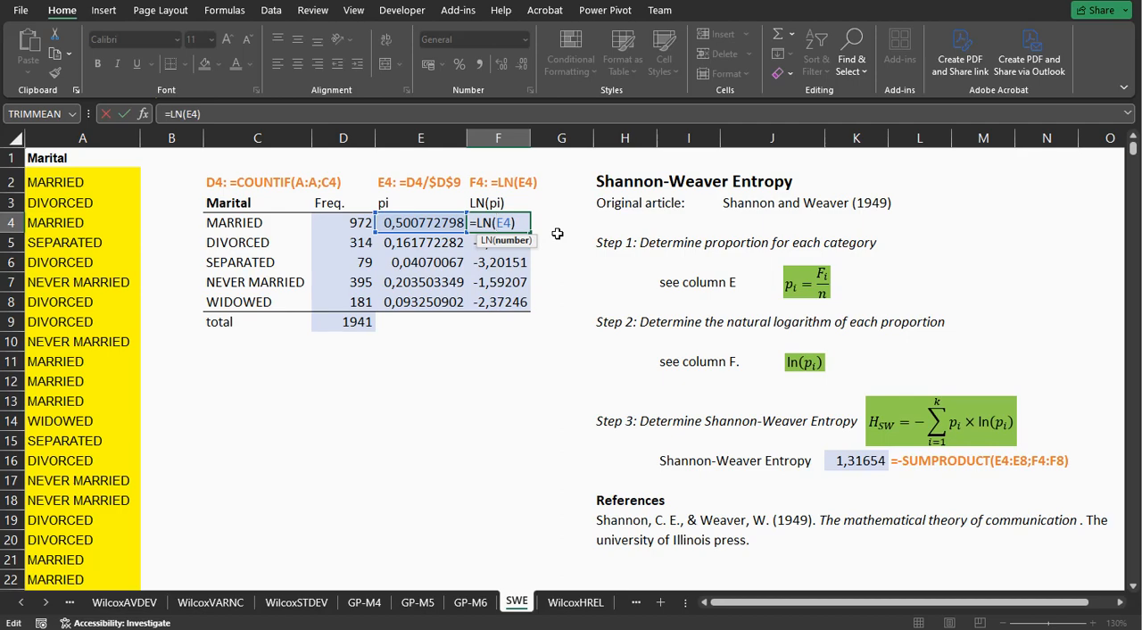
pyautogui.press('Return')
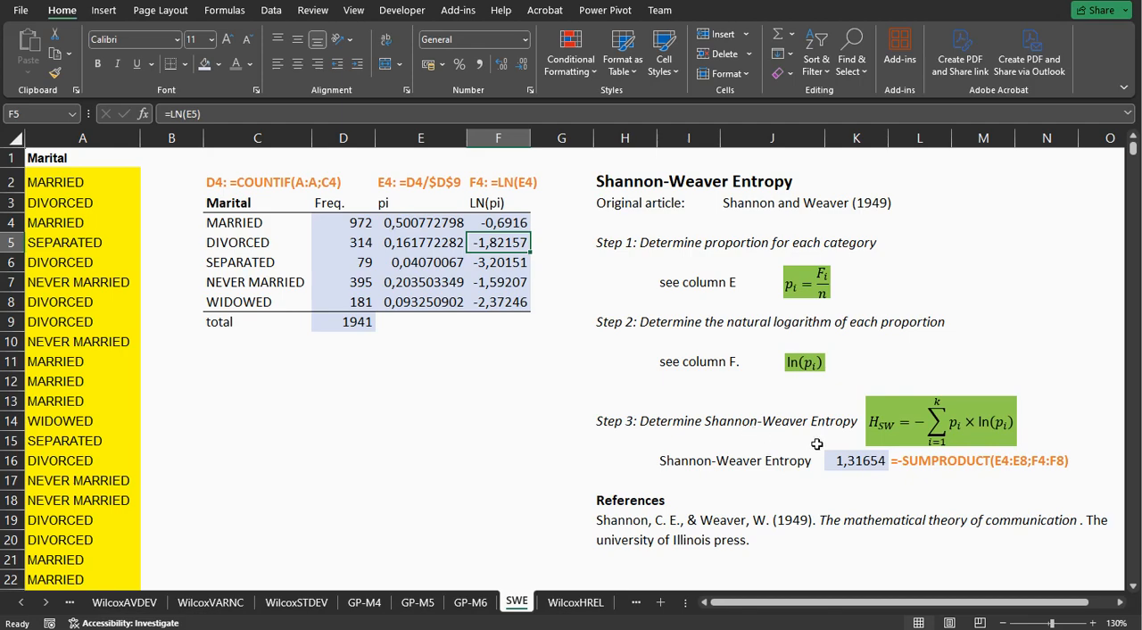
pyautogui.doubleClick(853, 460)
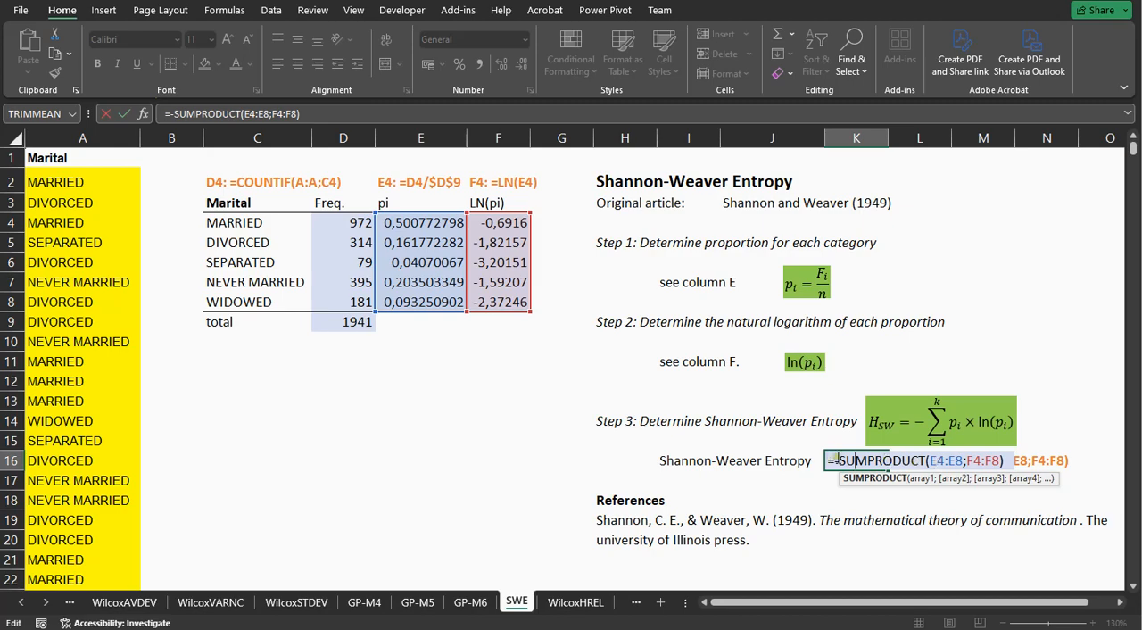
pyautogui.press('Return')
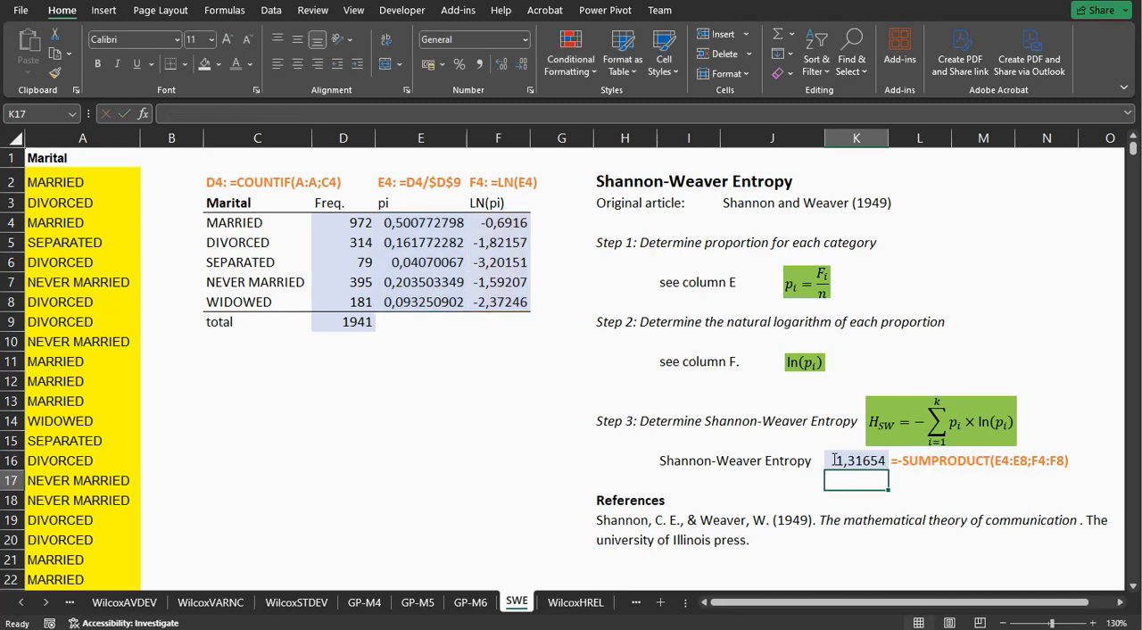
# Switch to the WilcoxHREL sheet and bring the sheet tabs that follow it into view.
pyautogui.click(554, 603)
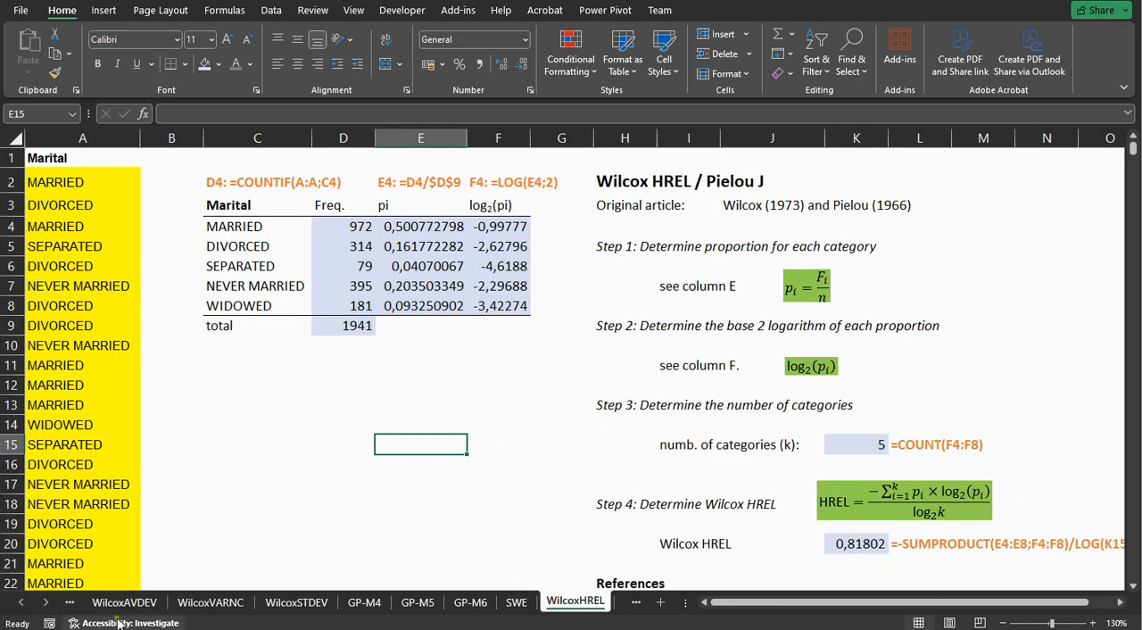
pyautogui.click(47, 604)
pyautogui.click(48, 604)
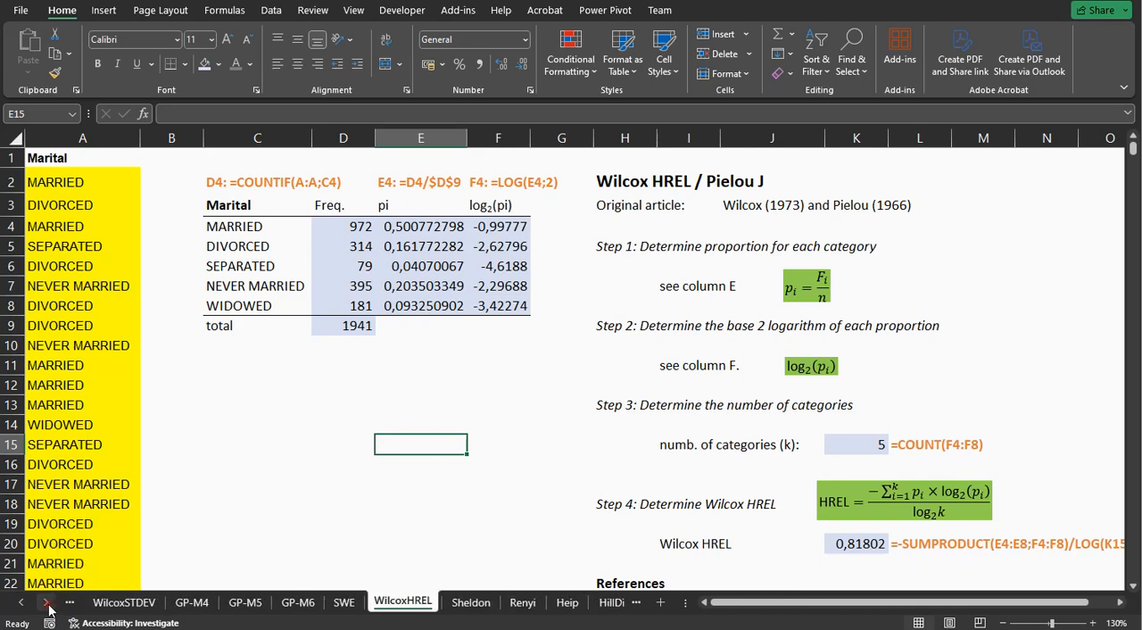
pyautogui.click(47, 604)
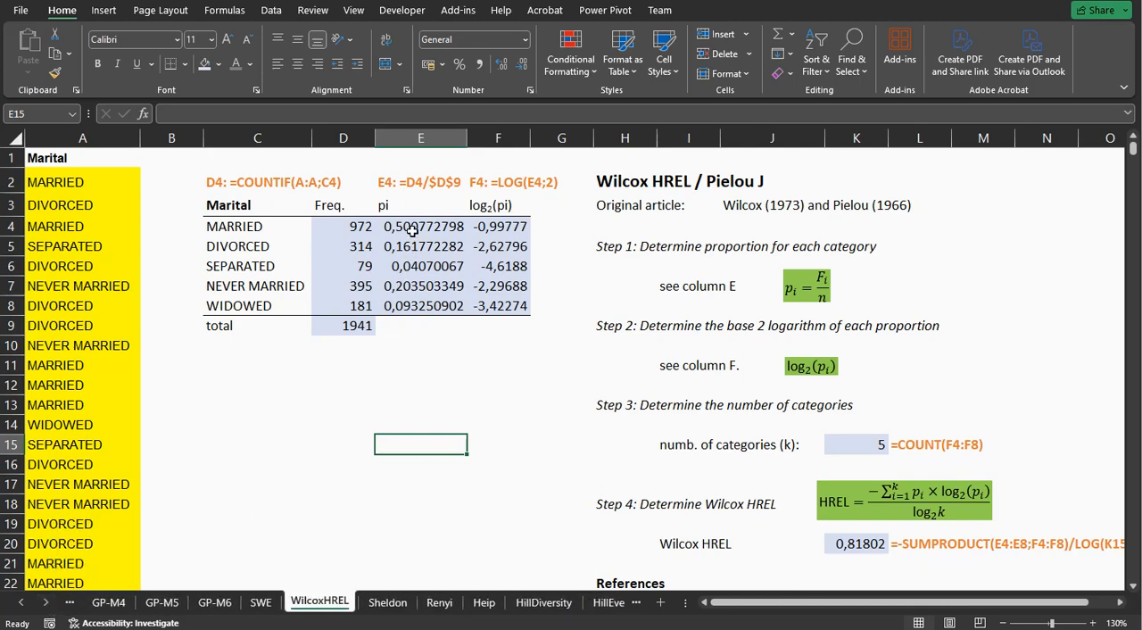
# Inspect the proportions in E4:E8, the base 2 logarithm formula in F4 and the Wilcox HREL formula in K20.
pyautogui.moveTo(413, 230); pyautogui.dragTo(418, 307)
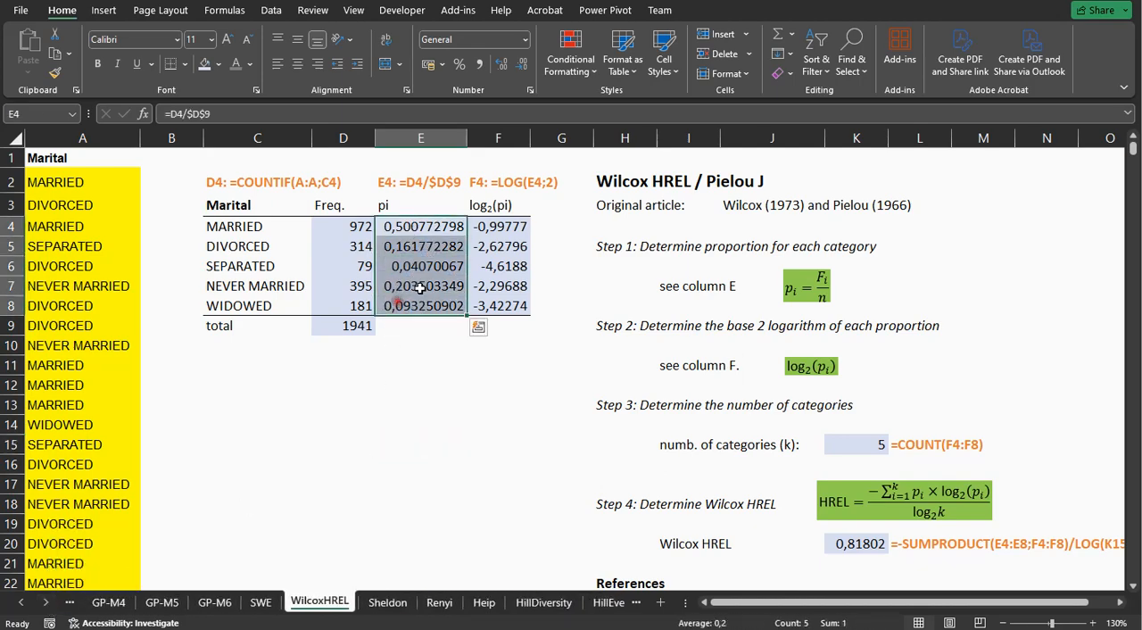
pyautogui.doubleClick(492, 227)
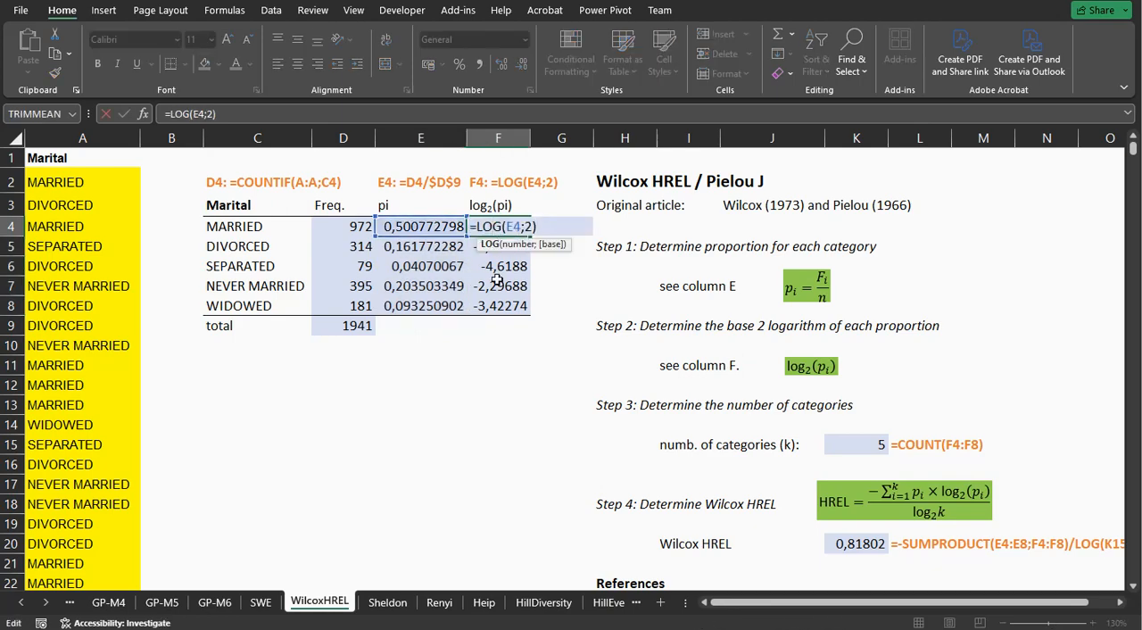
pyautogui.press('Return')
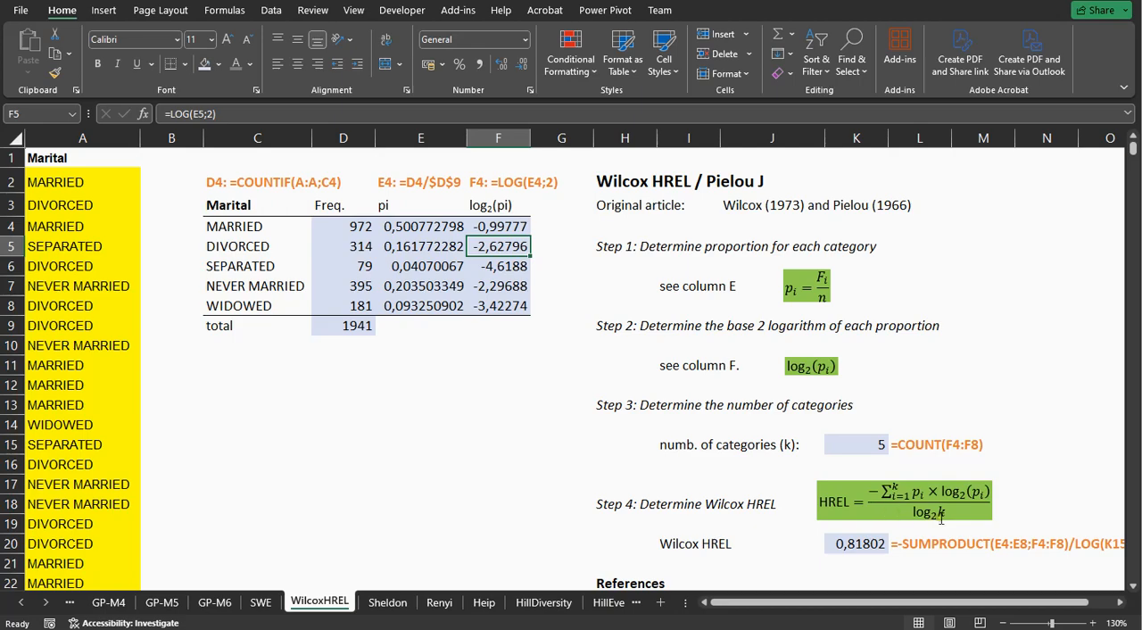
pyautogui.doubleClick(867, 542)
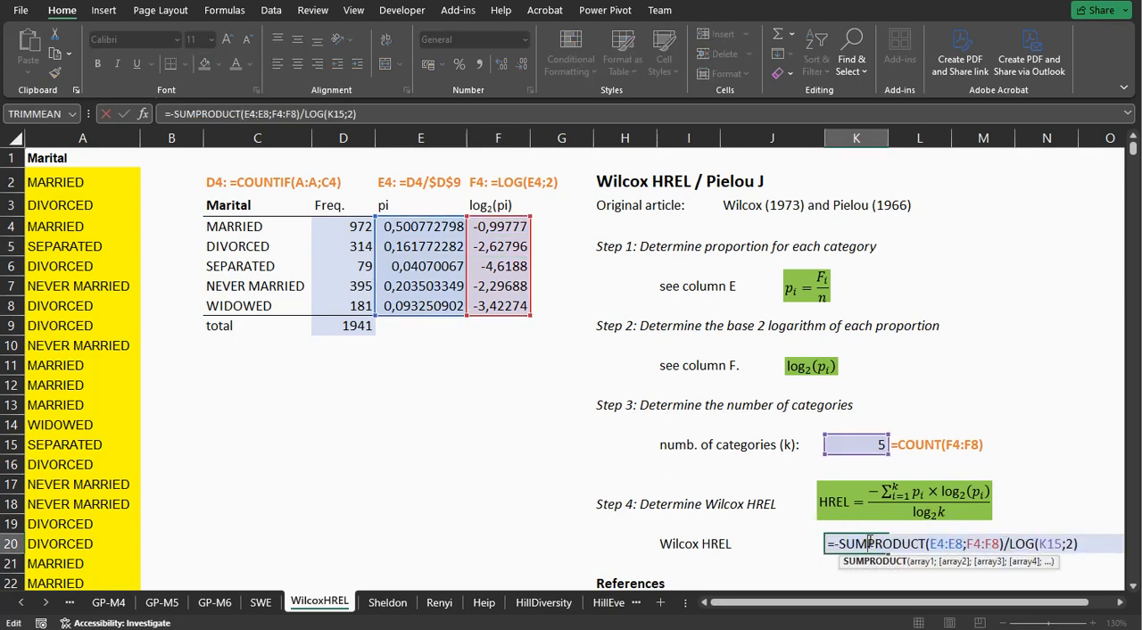
pyautogui.press('Return')
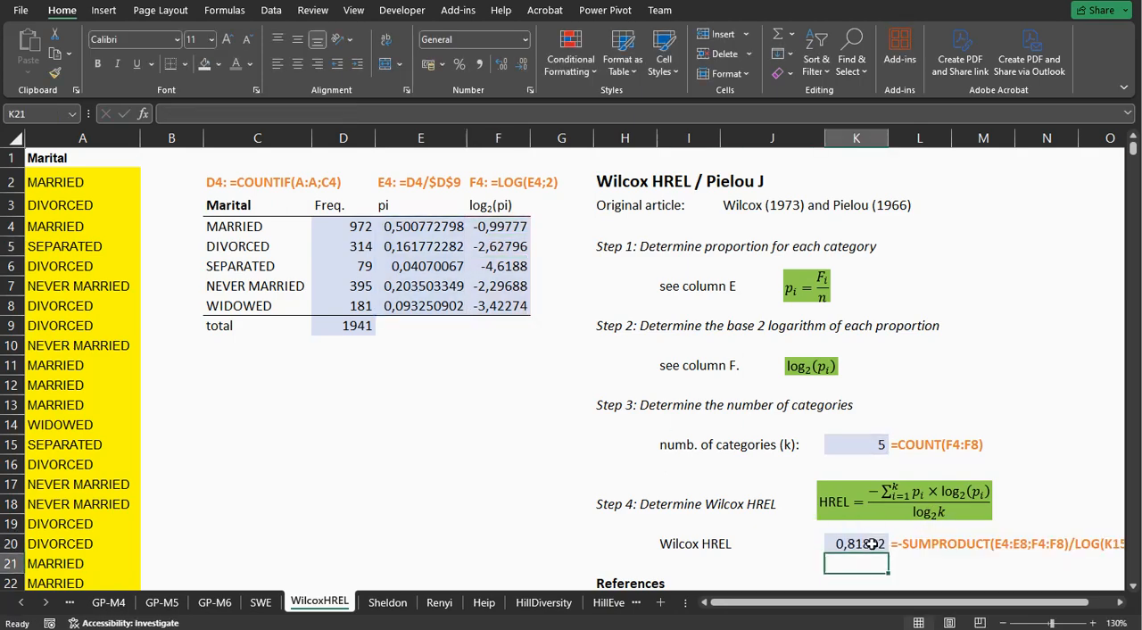
# Switch to the Sheldon sheet and examine the proportions and logarithms in E4:F8 and the Shannon-Weaver Entropy formula in K16.
pyautogui.click(388, 604)
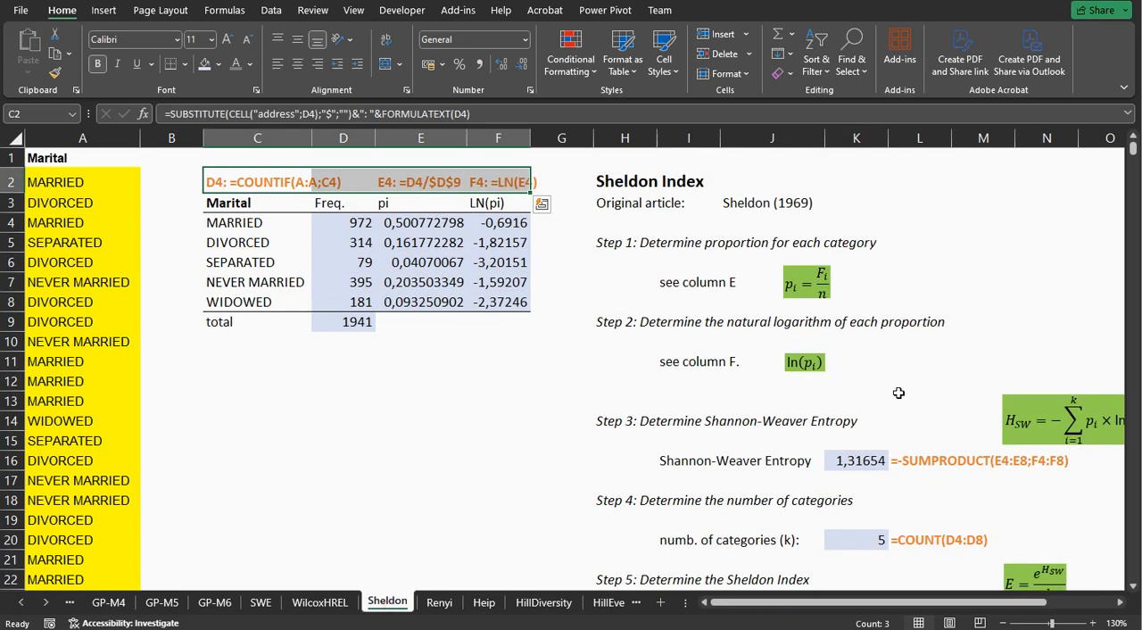
pyautogui.moveTo(446, 224); pyautogui.dragTo(497, 307)
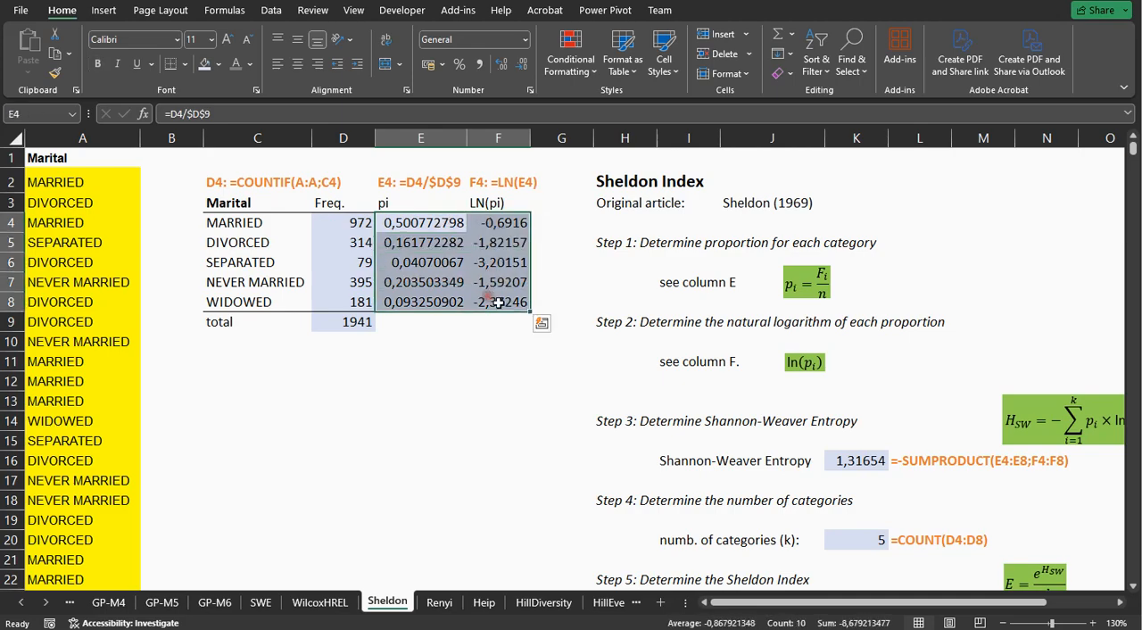
pyautogui.doubleClick(843, 460)
pyautogui.press('Return')
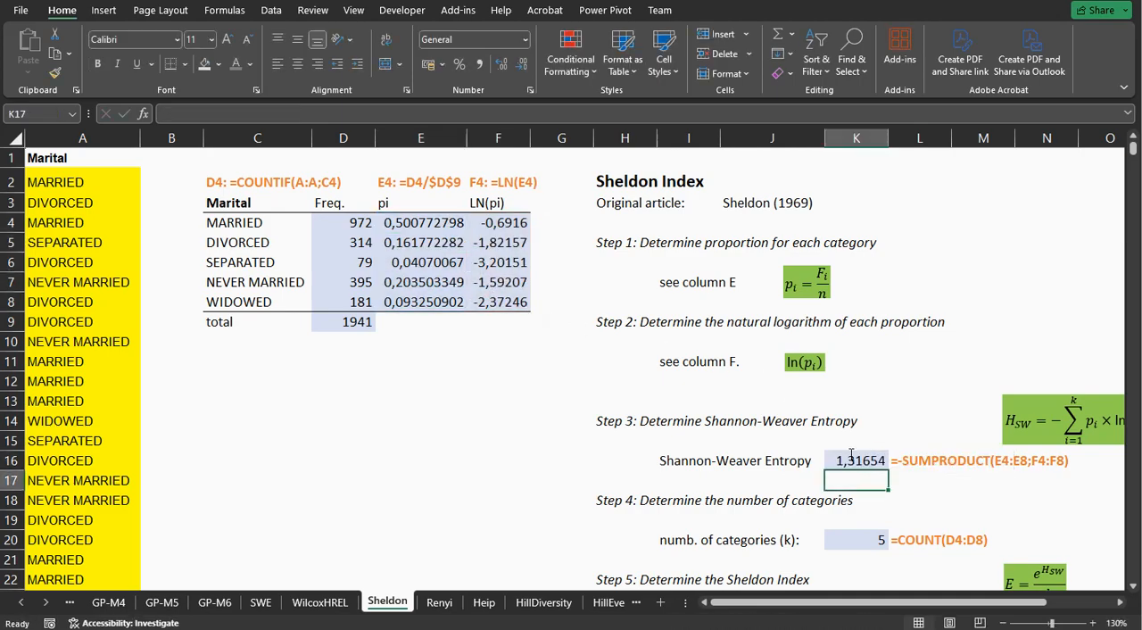
# Inspect the category count in K20 and how the Sheldon Index formula in K24 uses it with the entropy in K16.
pyautogui.scroll(-1, 851, 456)
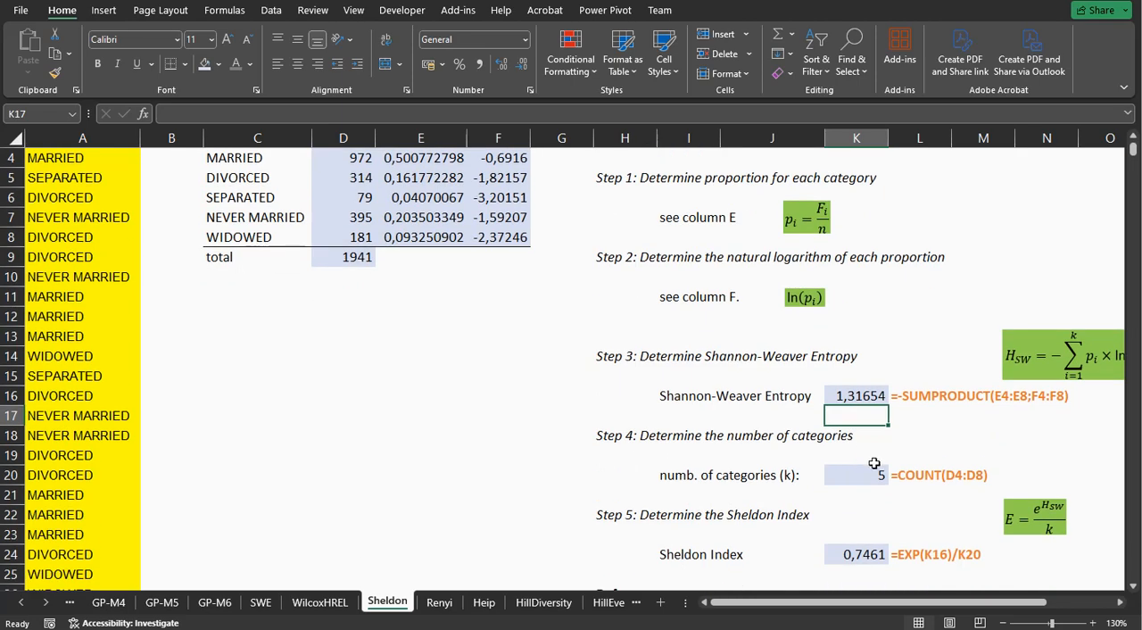
pyautogui.click(860, 477)
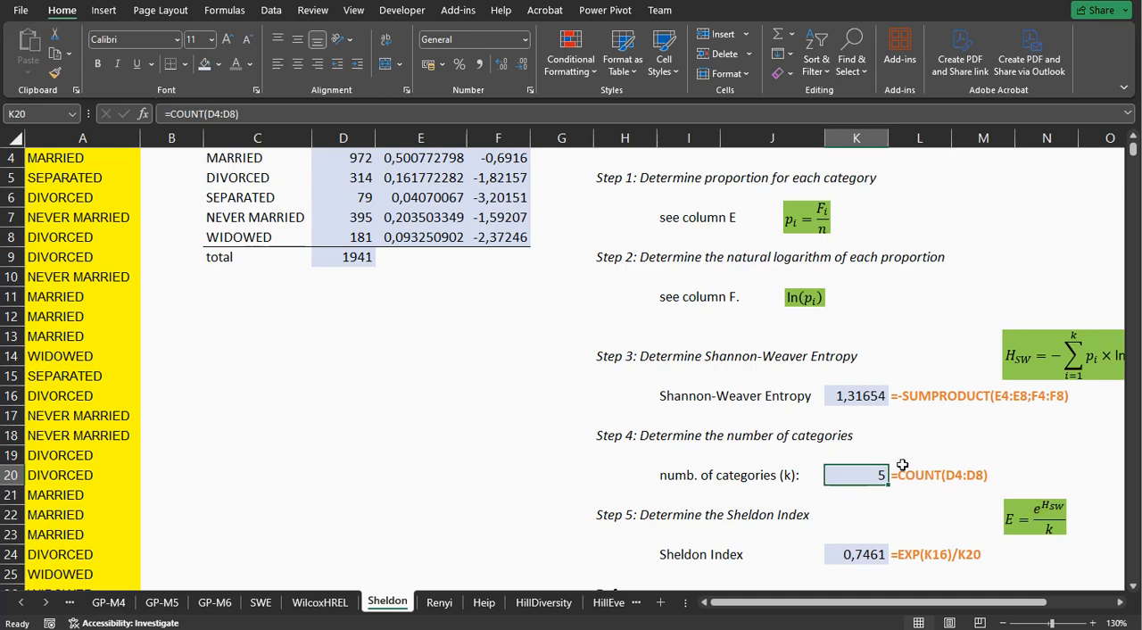
pyautogui.click(853, 395)
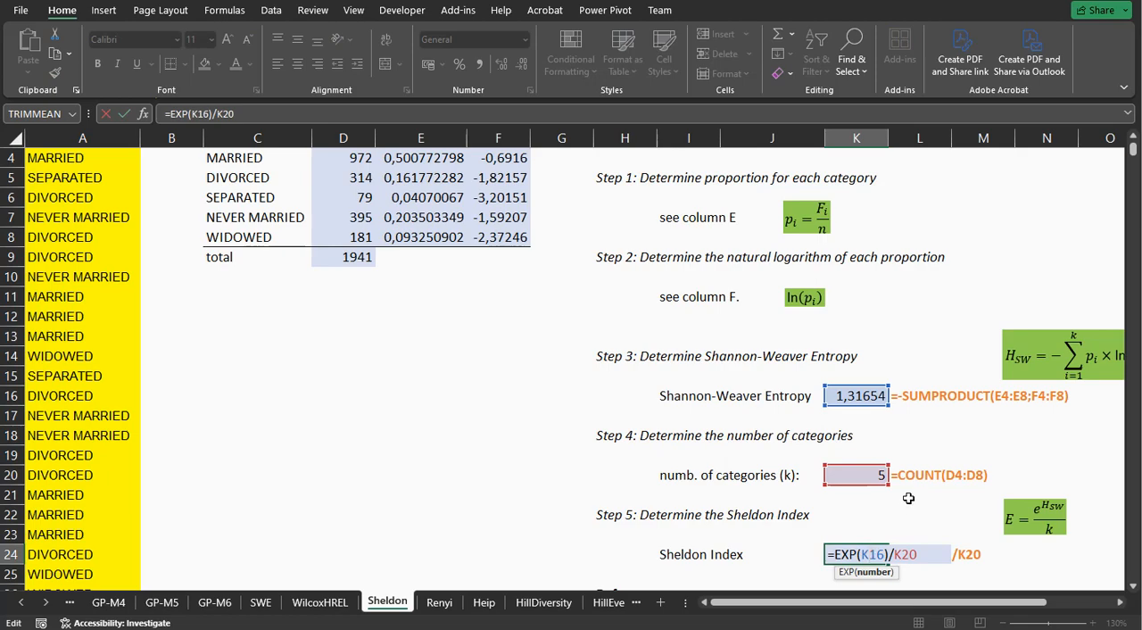
pyautogui.press('Return')
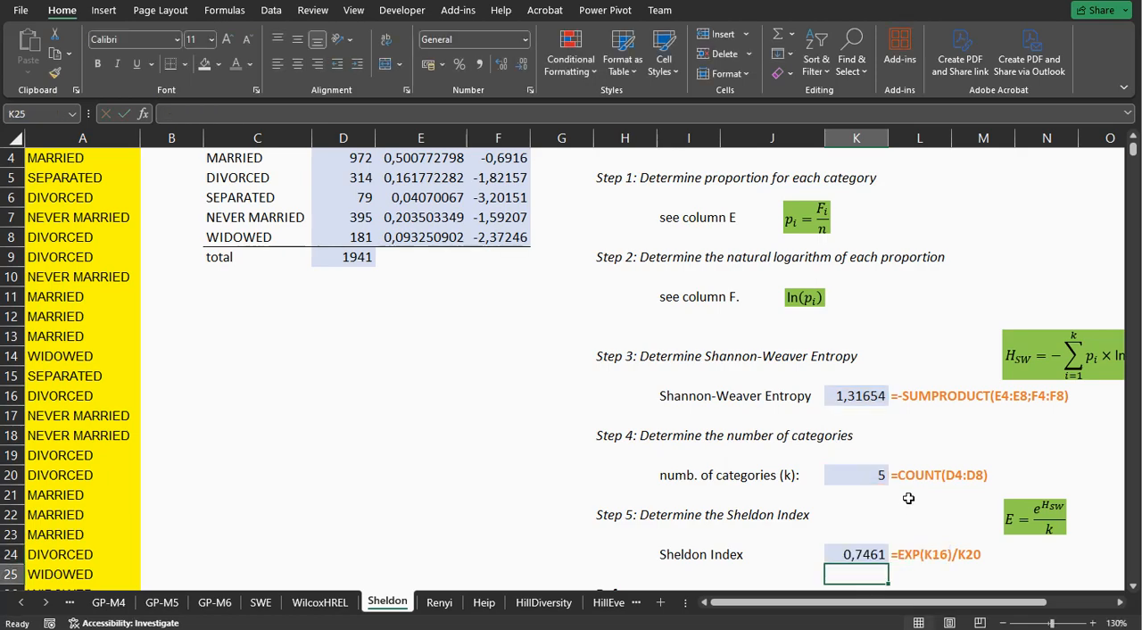
# Switch to the Renyi sheet and inspect the alpha value in J11 and the formula in F4 that raises the proportion to alpha.
pyautogui.click(440, 602)
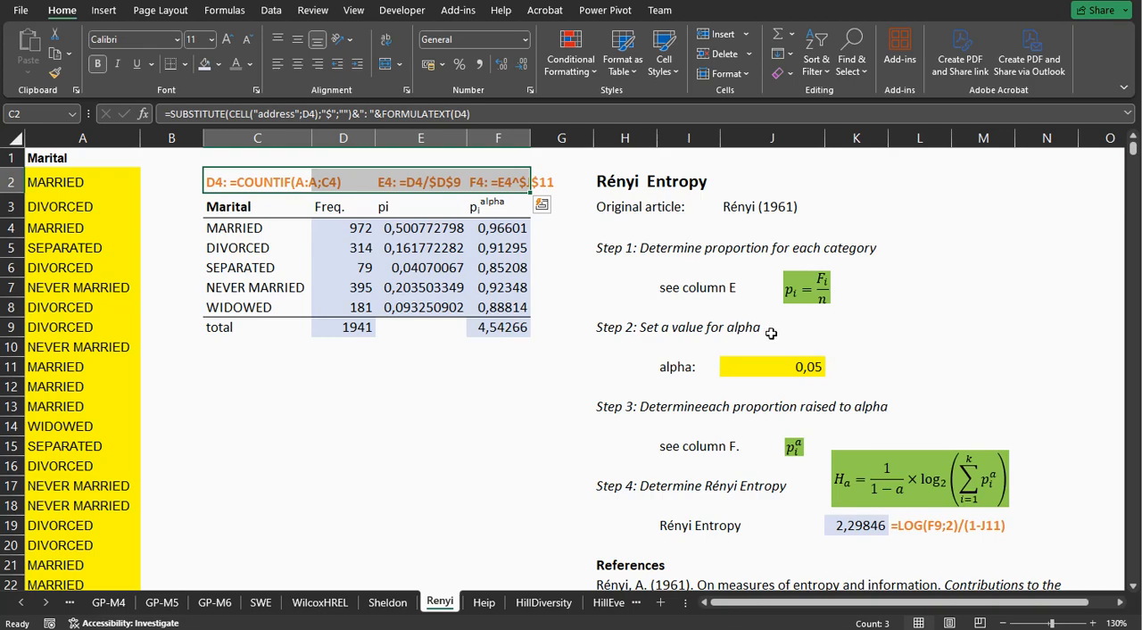
pyautogui.click(714, 329)
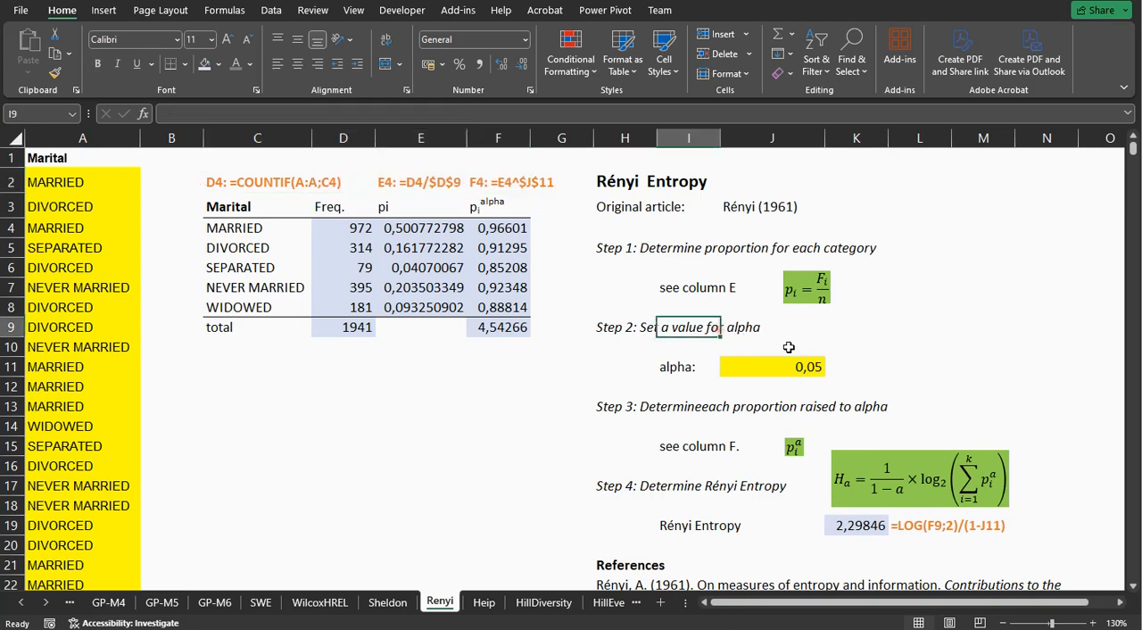
pyautogui.click(789, 366)
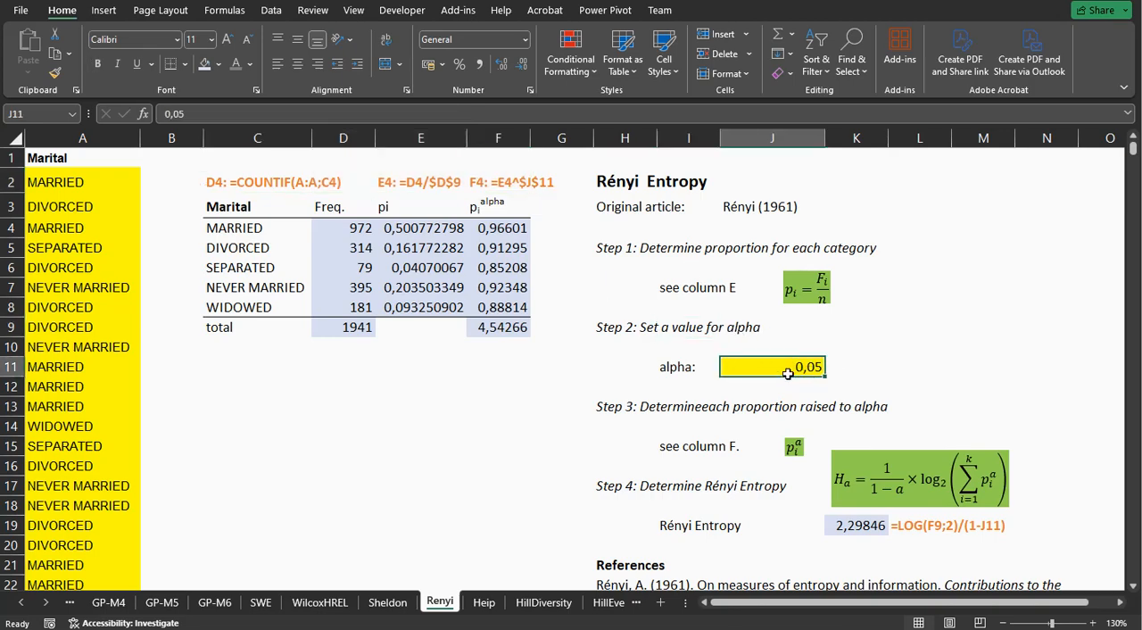
pyautogui.doubleClick(486, 229)
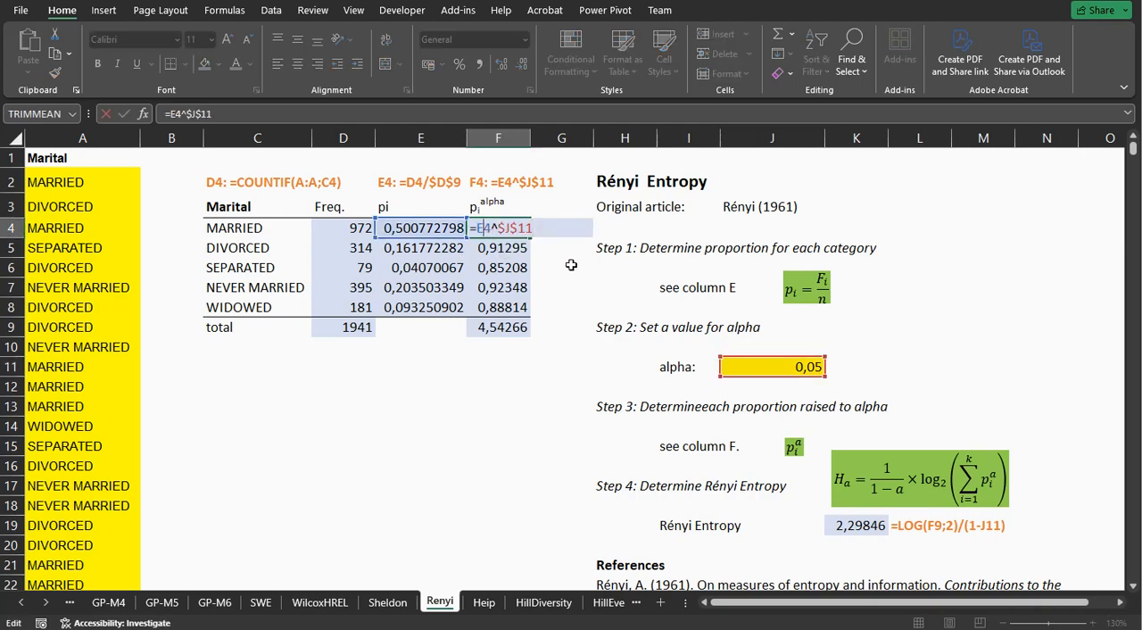
pyautogui.press('Return')
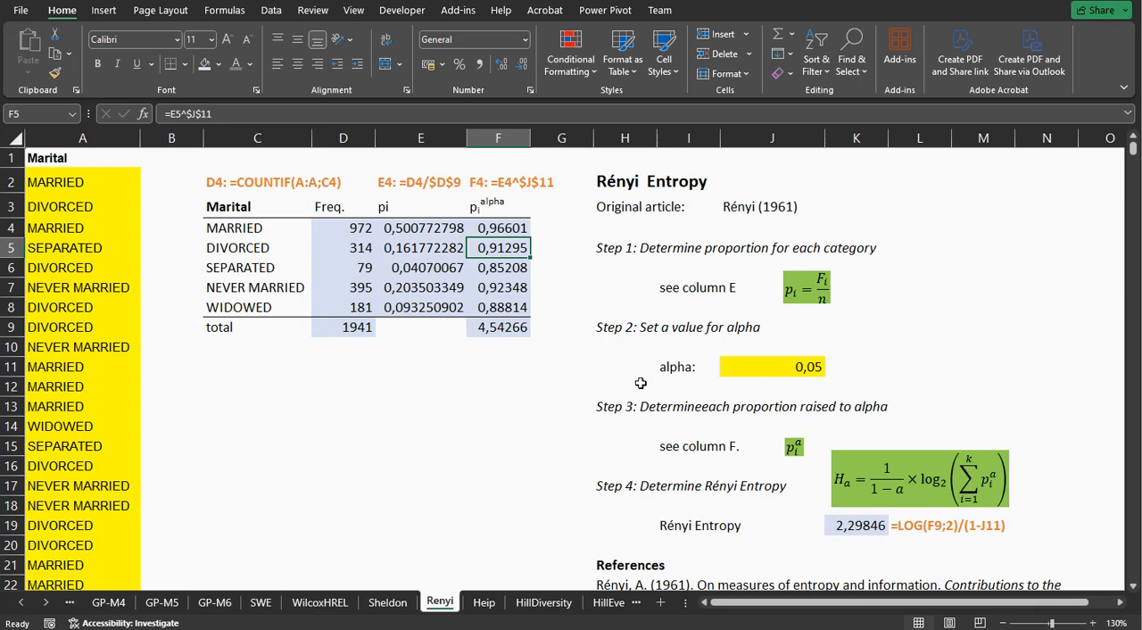
# Examine the Rényi Entropy formula in K19, tracing its references to the column total in F9 and alpha in J11.
pyautogui.scroll(-1, 641, 382)
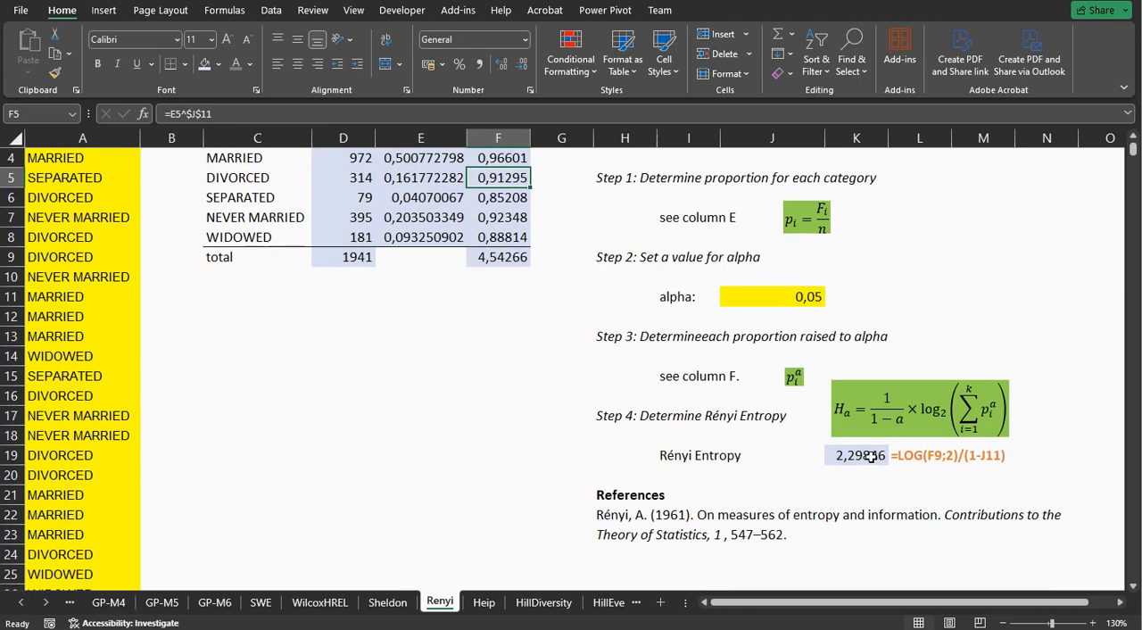
pyautogui.scroll(1, 815, 468)
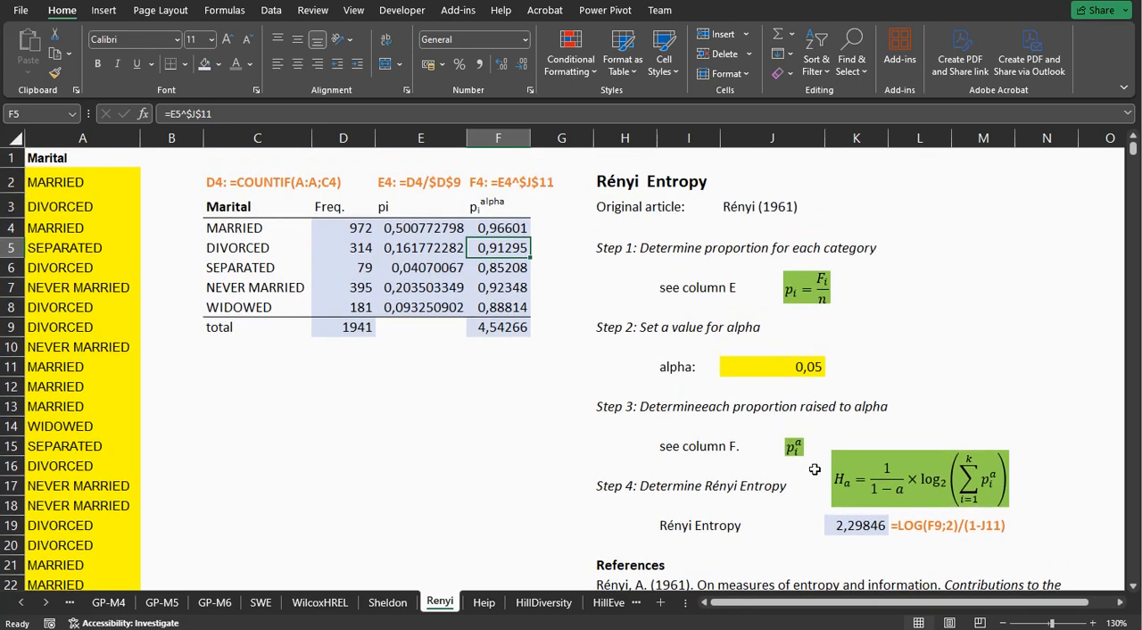
pyautogui.doubleClick(853, 528)
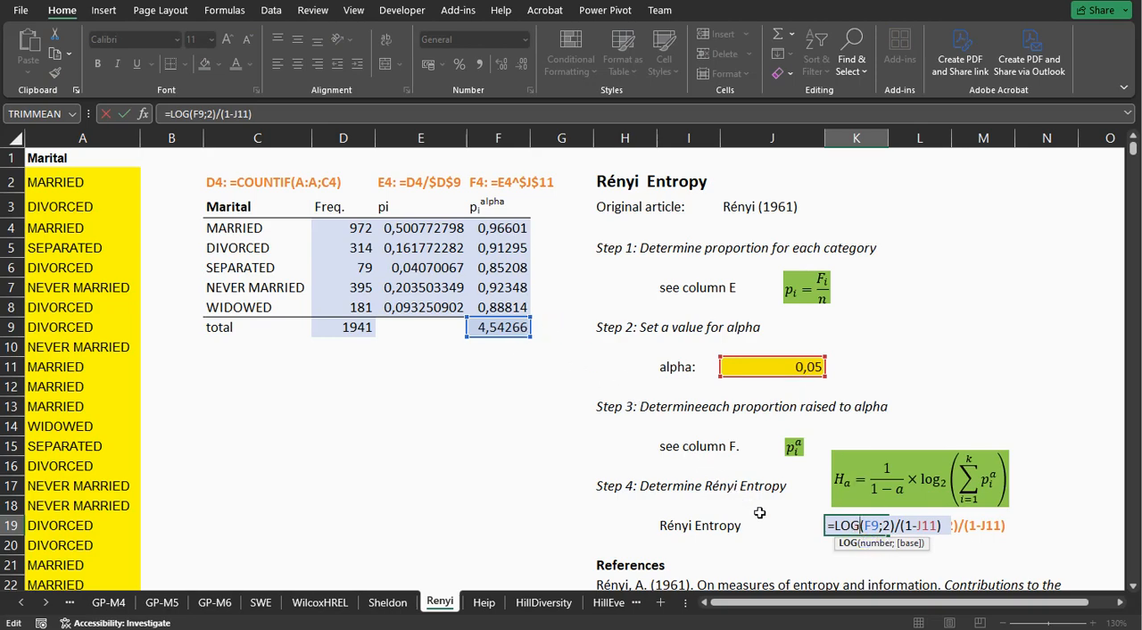
pyautogui.press('Return')
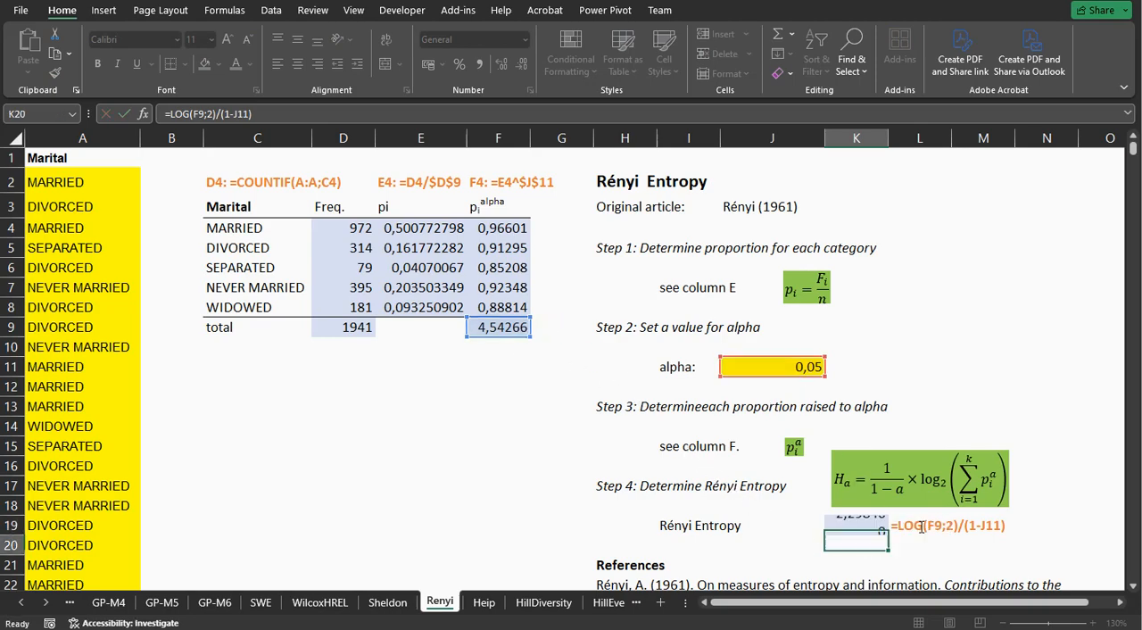
# Switch to the Heip sheet and inspect the proportion formula in E4 and the Shannon-Weaver Entropy formula in K16.
pyautogui.click(485, 603)
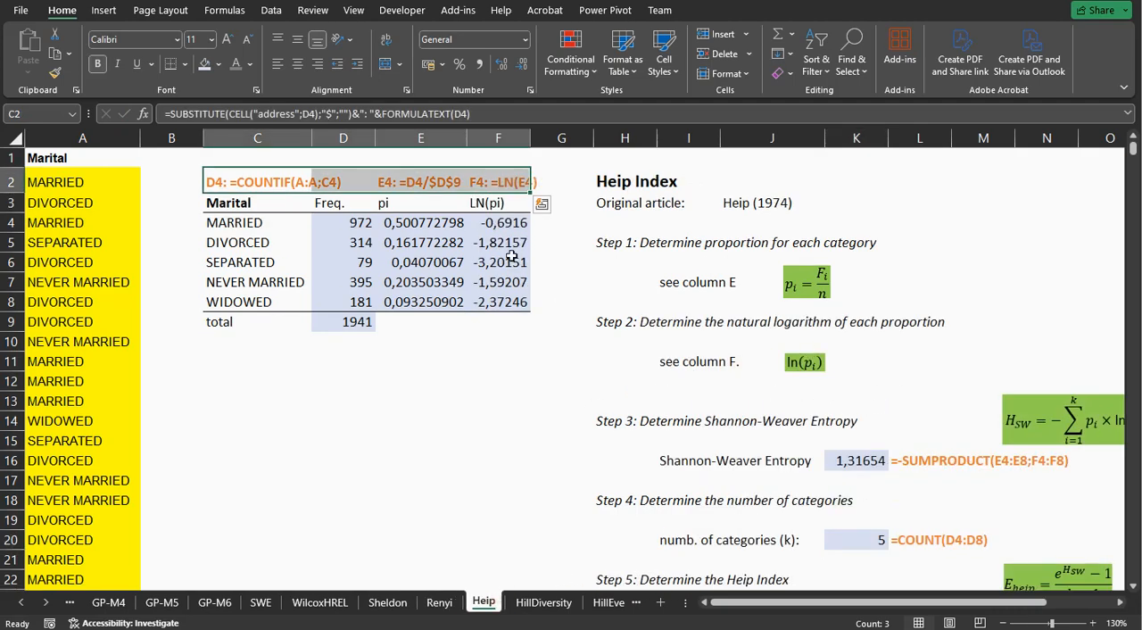
pyautogui.click(417, 222)
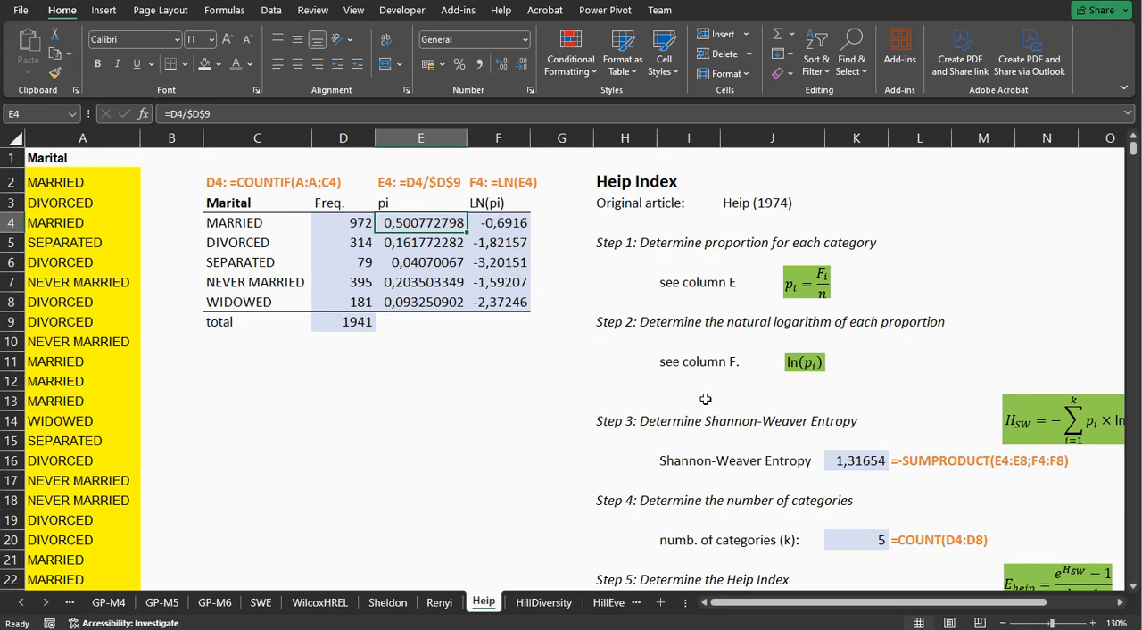
pyautogui.click(852, 457)
pyautogui.doubleClick(853, 458)
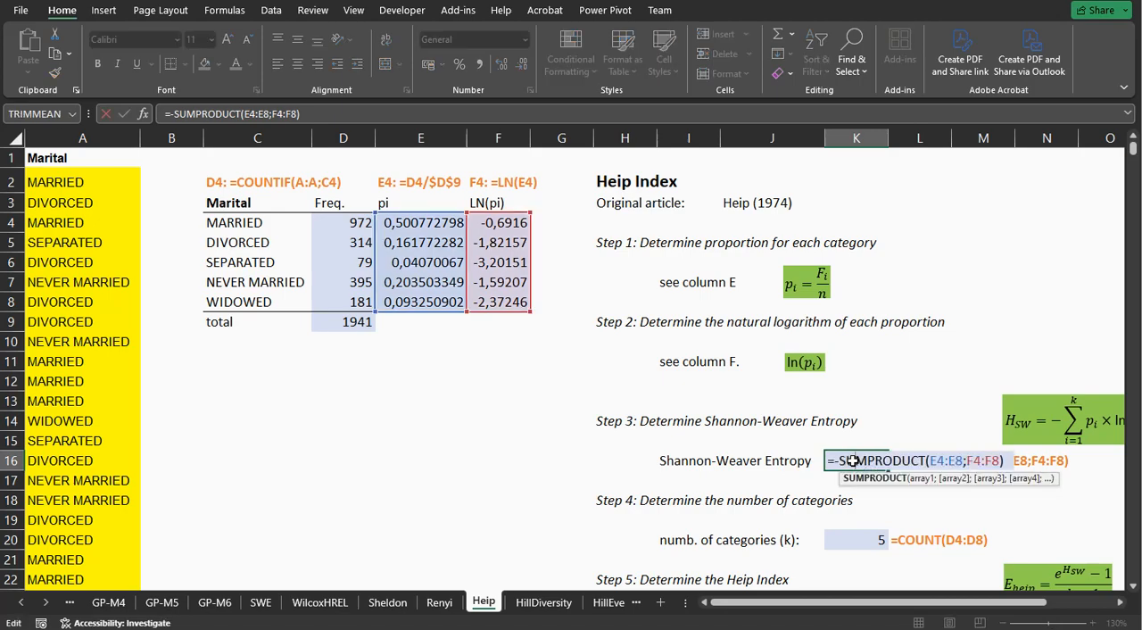
pyautogui.press('Return')
# Inspect the category count formula in K20 and the Heip Index formula in K24.
pyautogui.scroll(-1, 852, 460)
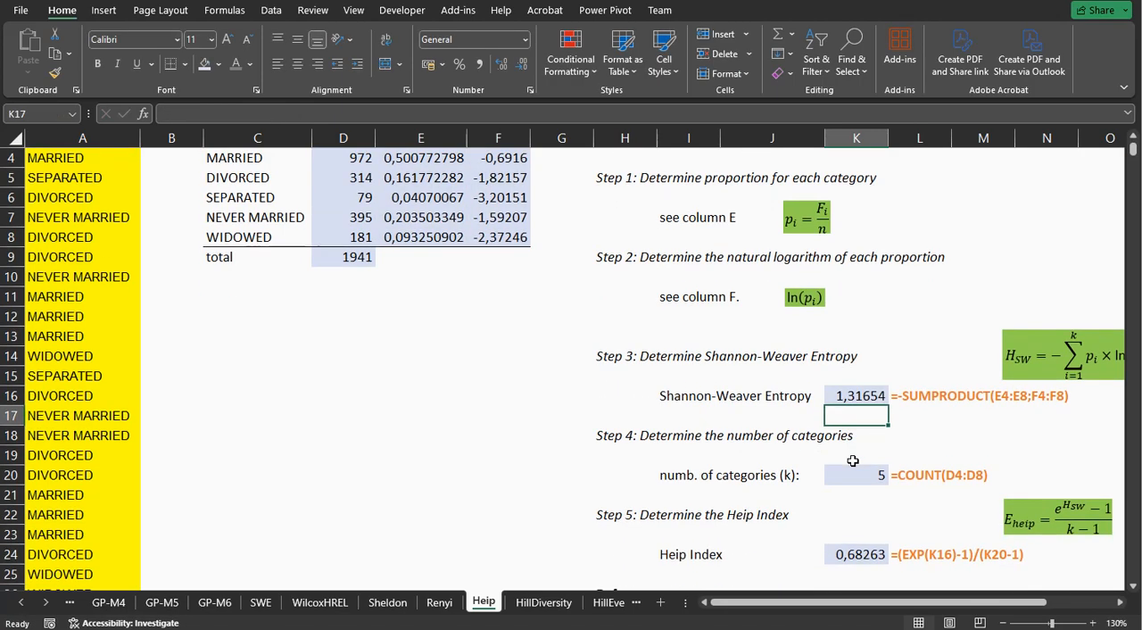
pyautogui.scroll(-1, 853, 460)
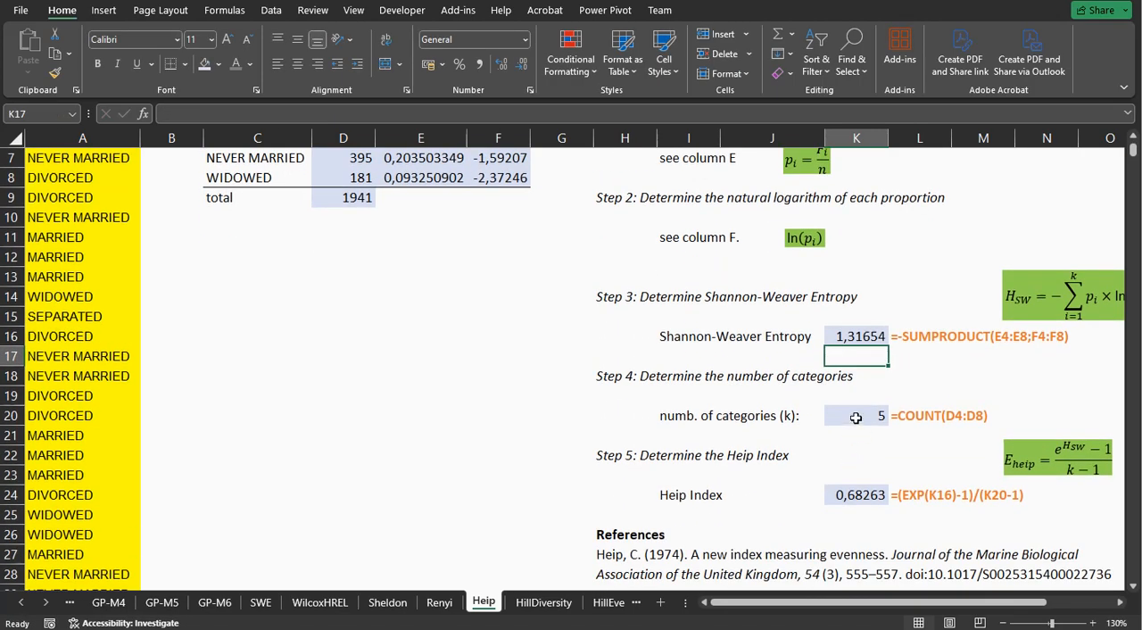
pyautogui.click(857, 416)
pyautogui.click(856, 495)
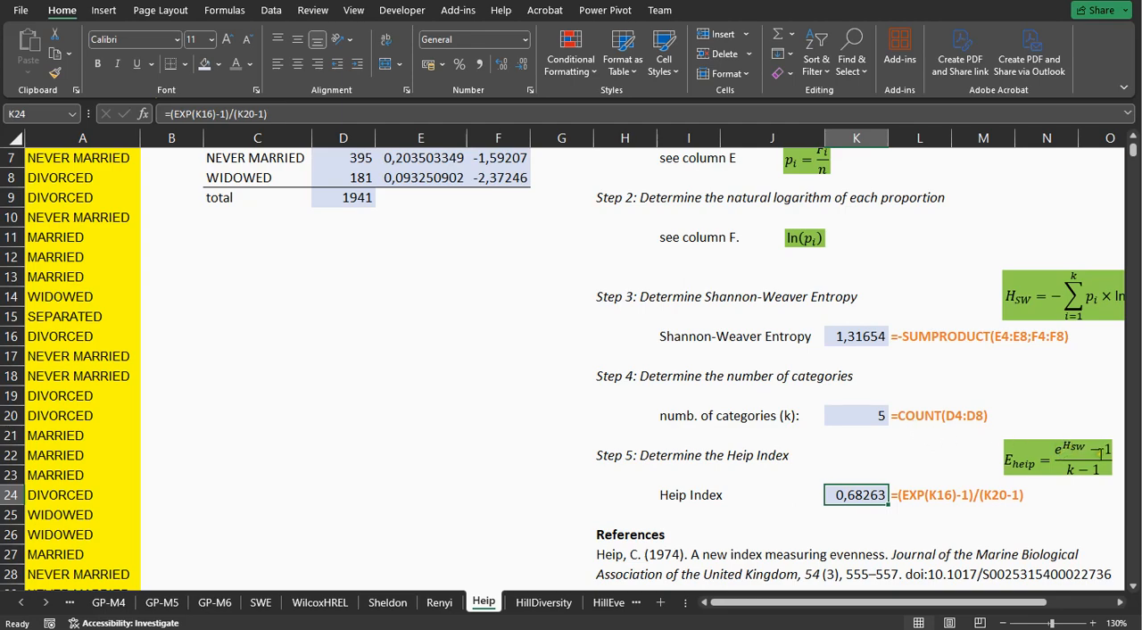
pyautogui.doubleClick(843, 496)
pyautogui.press('Return')
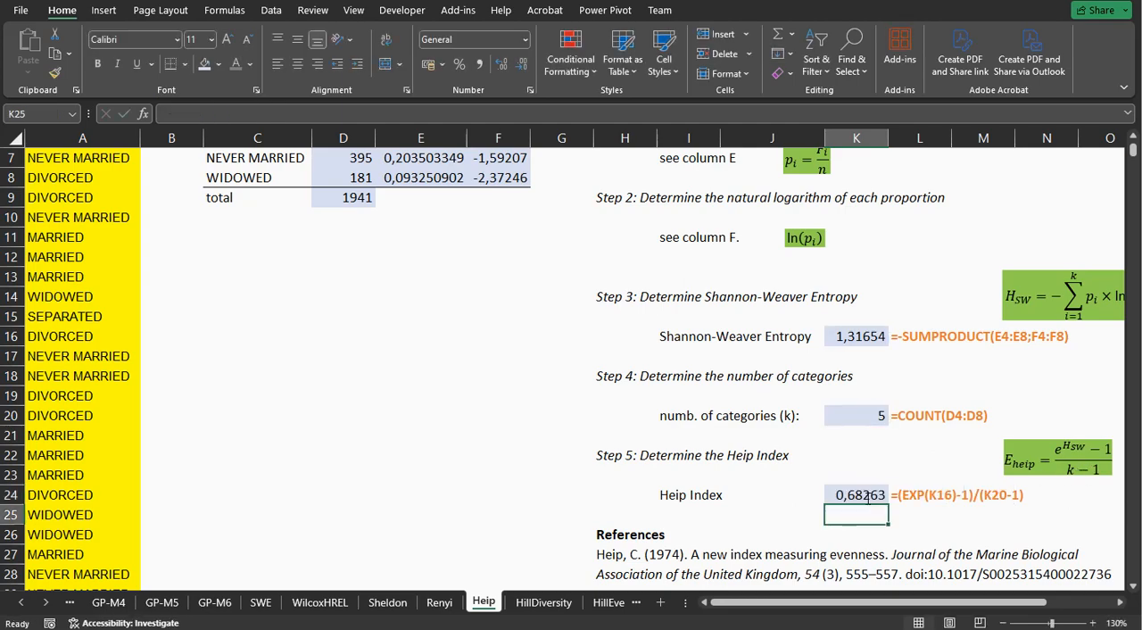
# Switch to the HillDiversity sheet and bring the sheet tabs that follow it into view.
pyautogui.click(541, 603)
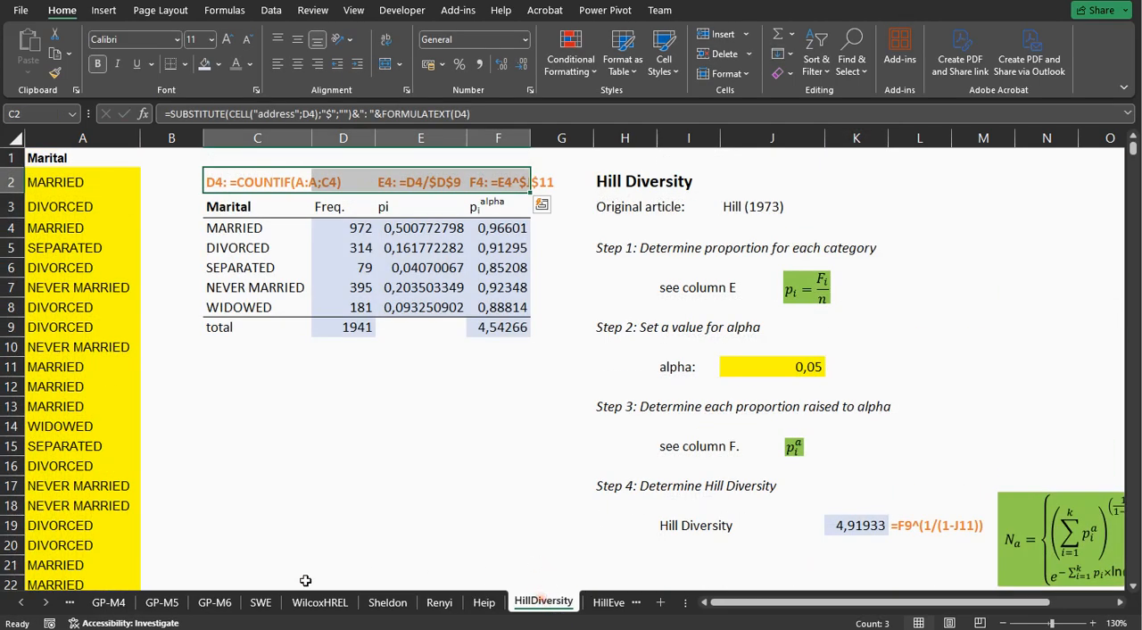
pyautogui.click(51, 605)
pyautogui.click(51, 604)
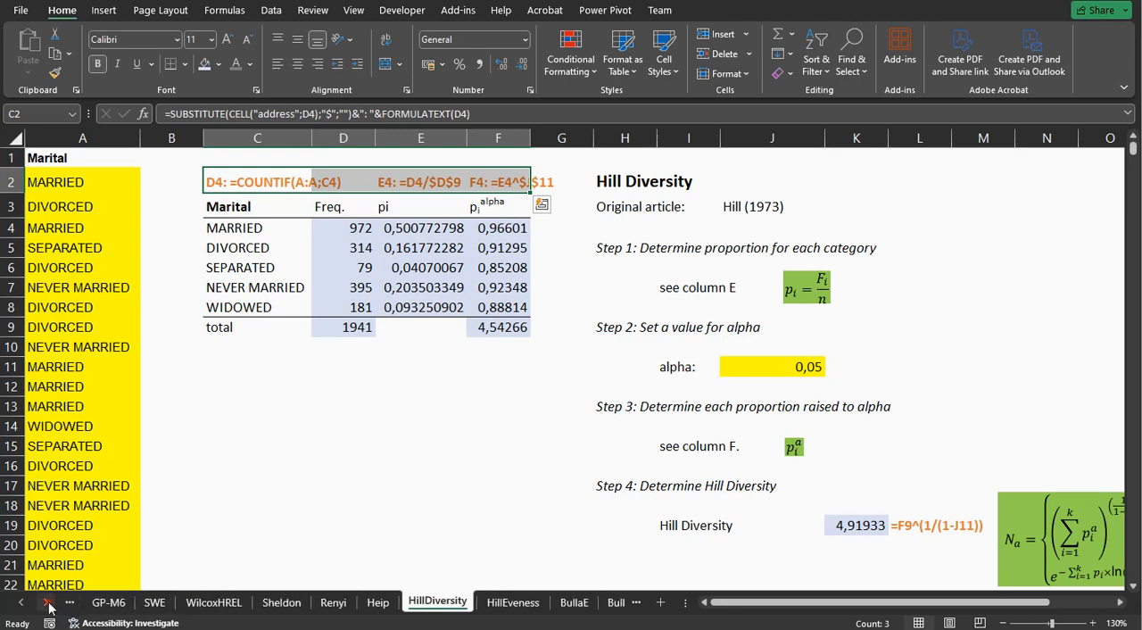
pyautogui.click(51, 605)
pyautogui.click(50, 606)
pyautogui.click(49, 607)
pyautogui.click(49, 607)
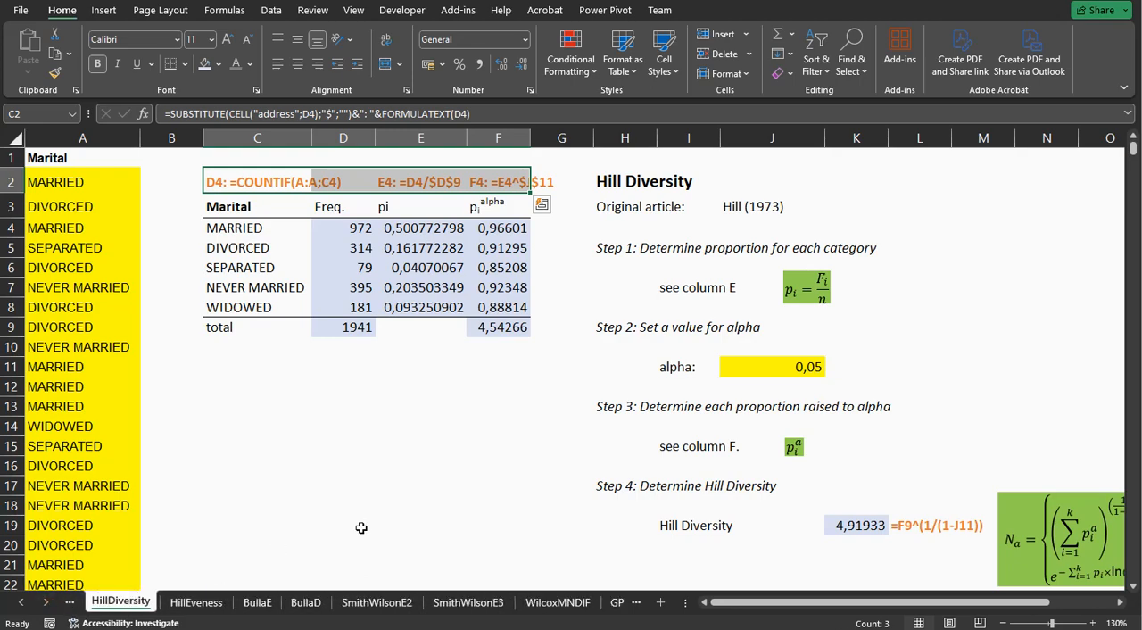
# Inspect the proportion formula in E4 and the Hill Diversity formula in K19.
pyautogui.click(440, 230)
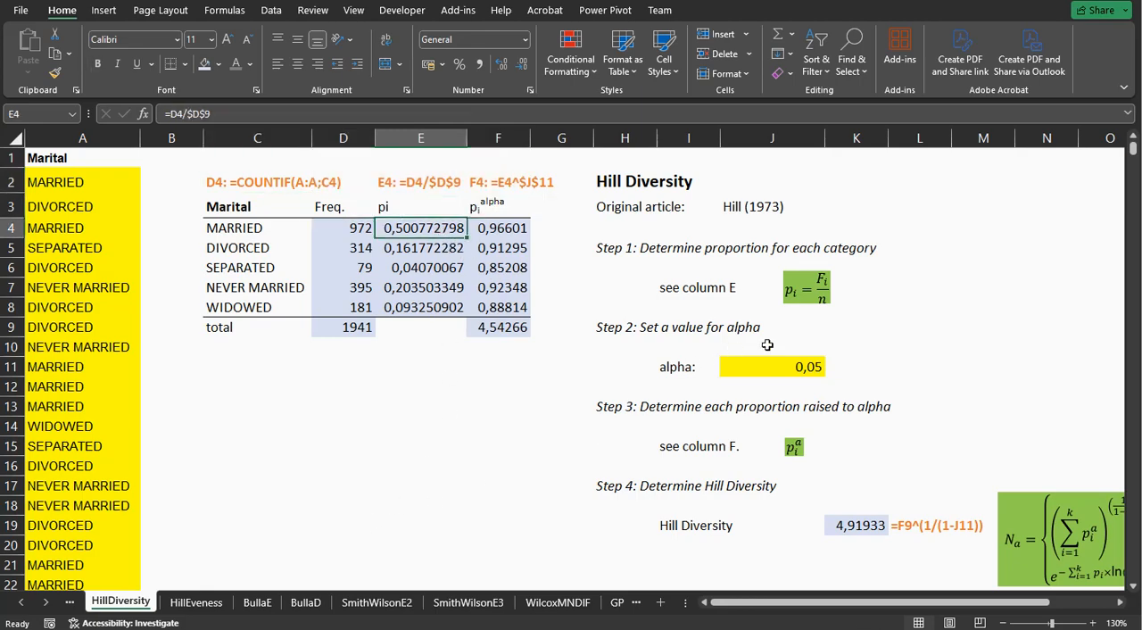
pyautogui.scroll(-1, 871, 436)
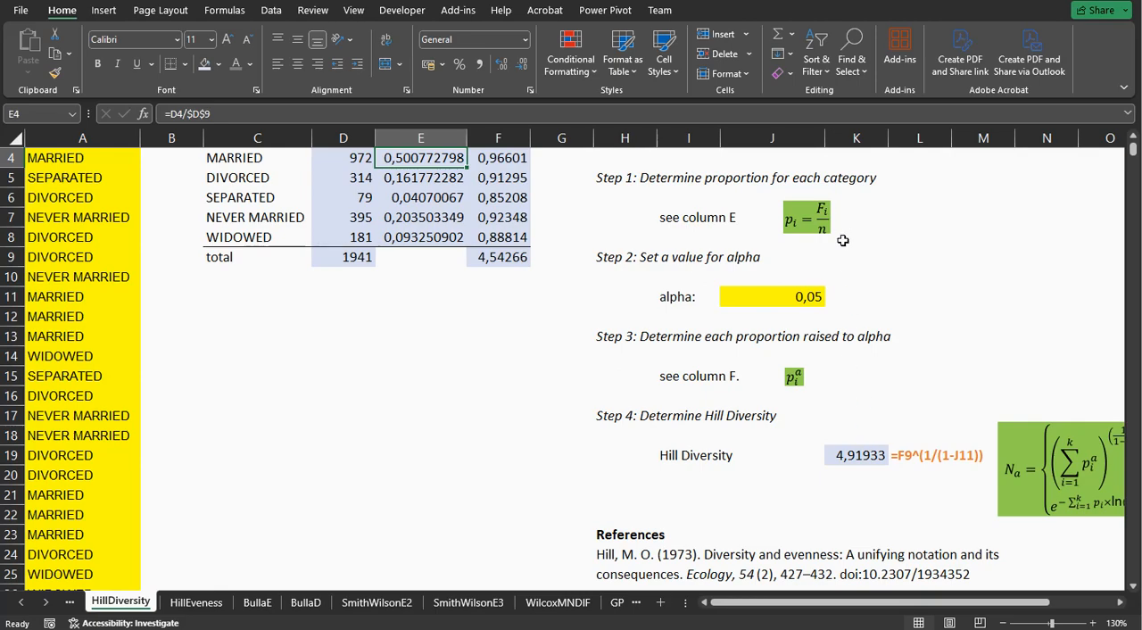
pyautogui.scroll(1, 865, 298)
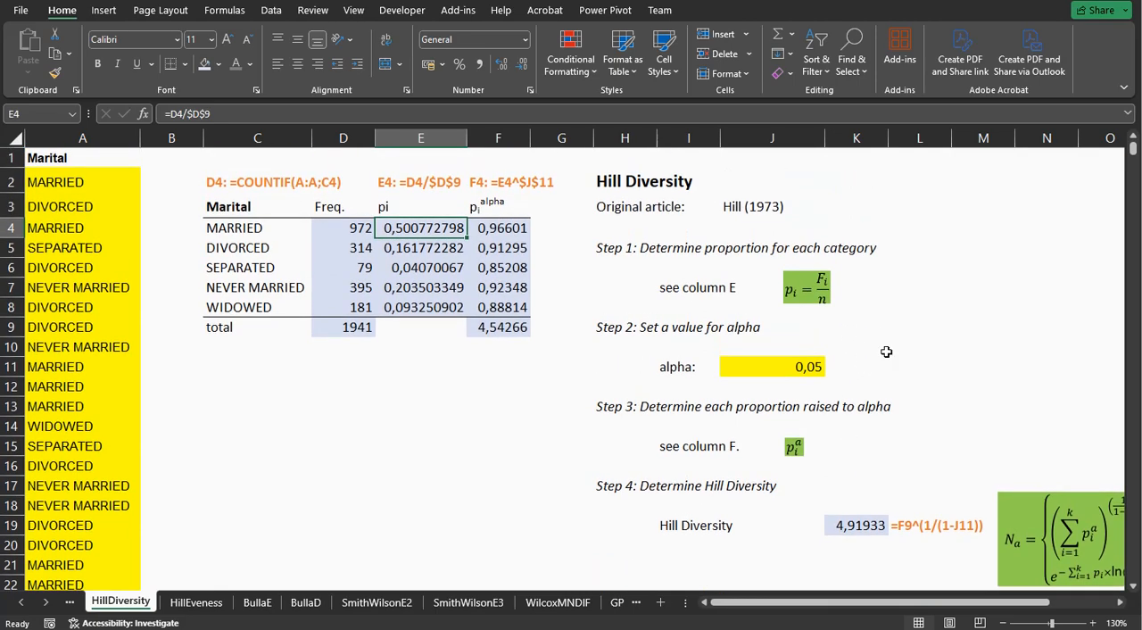
pyautogui.click(856, 521)
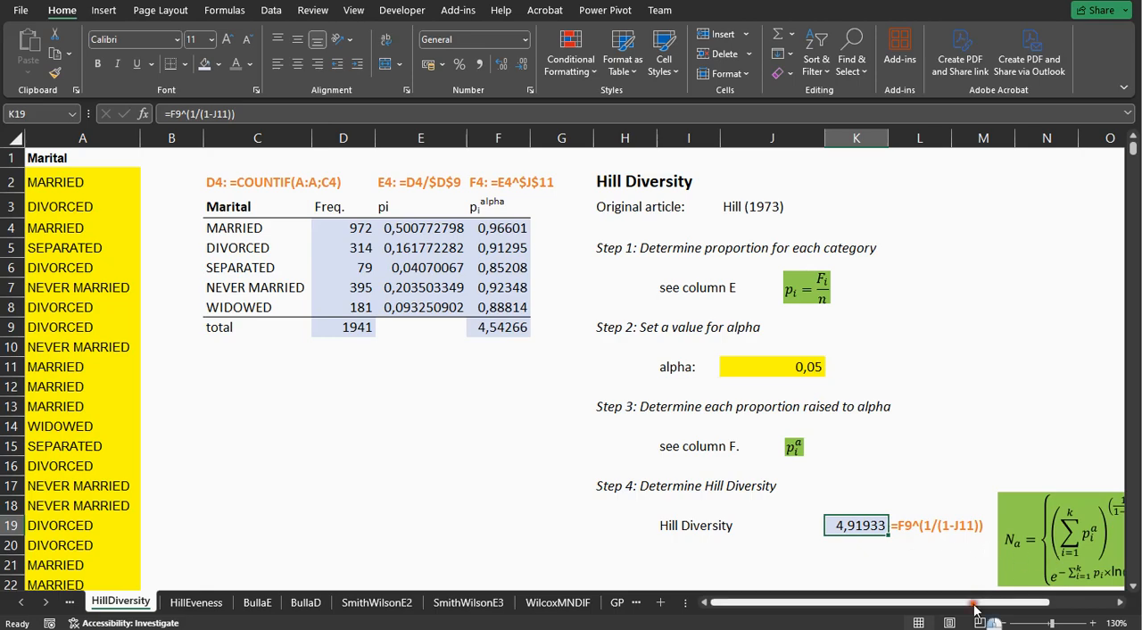
# Inspect the references in the Hill Diversity formula in K19 alongside the full two-case definition beside it.
pyautogui.moveTo(989, 603); pyautogui.dragTo(1004, 606)
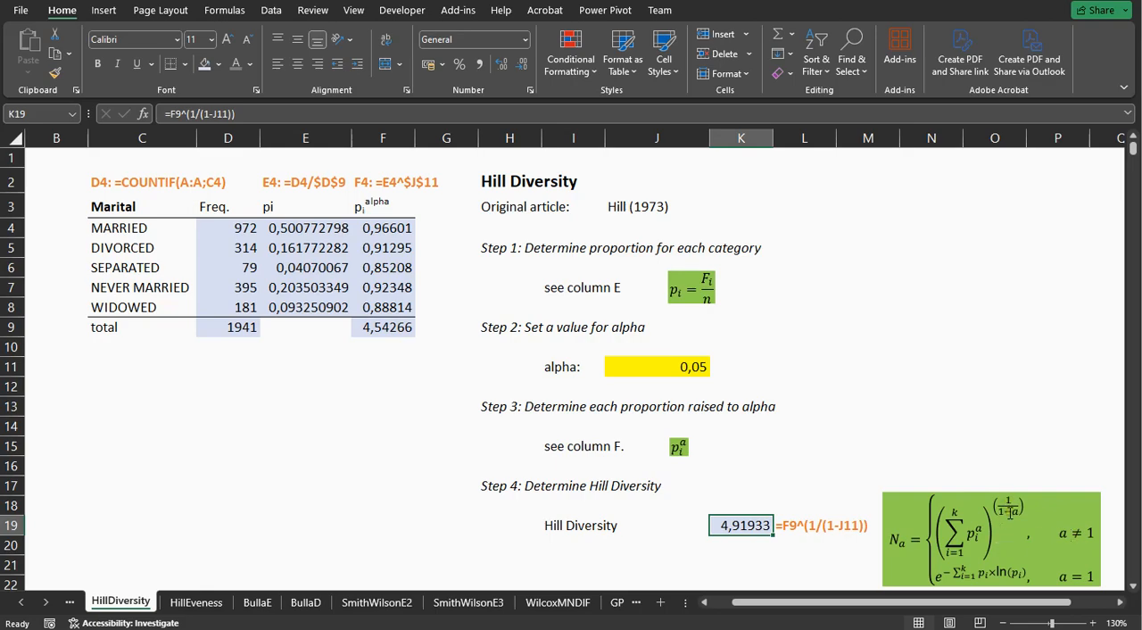
pyautogui.doubleClick(738, 526)
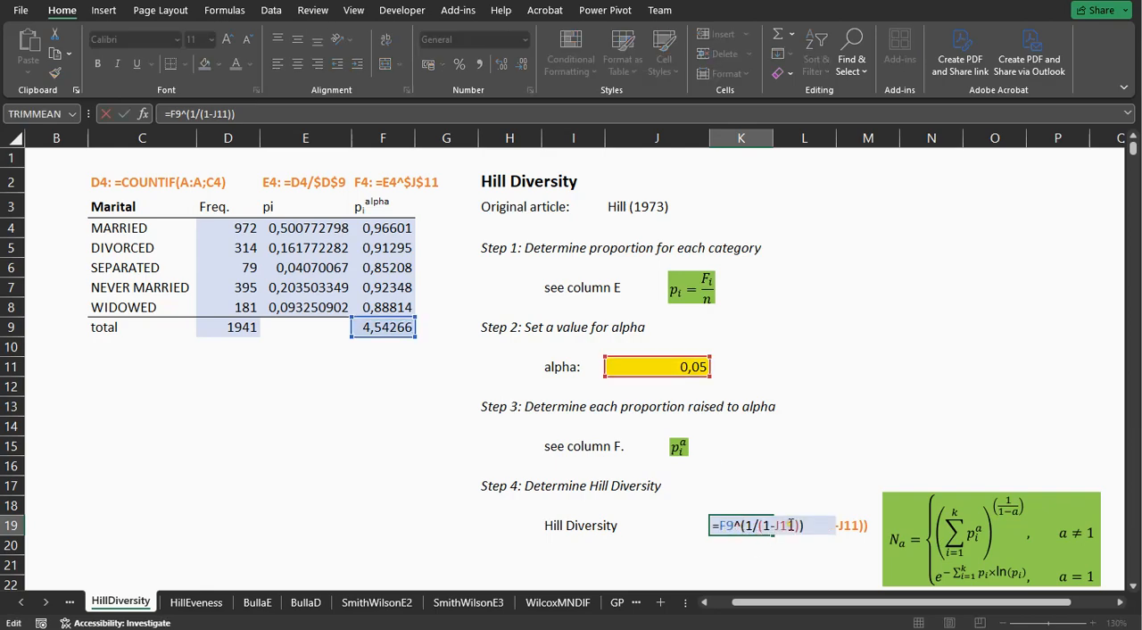
pyautogui.press('Return')
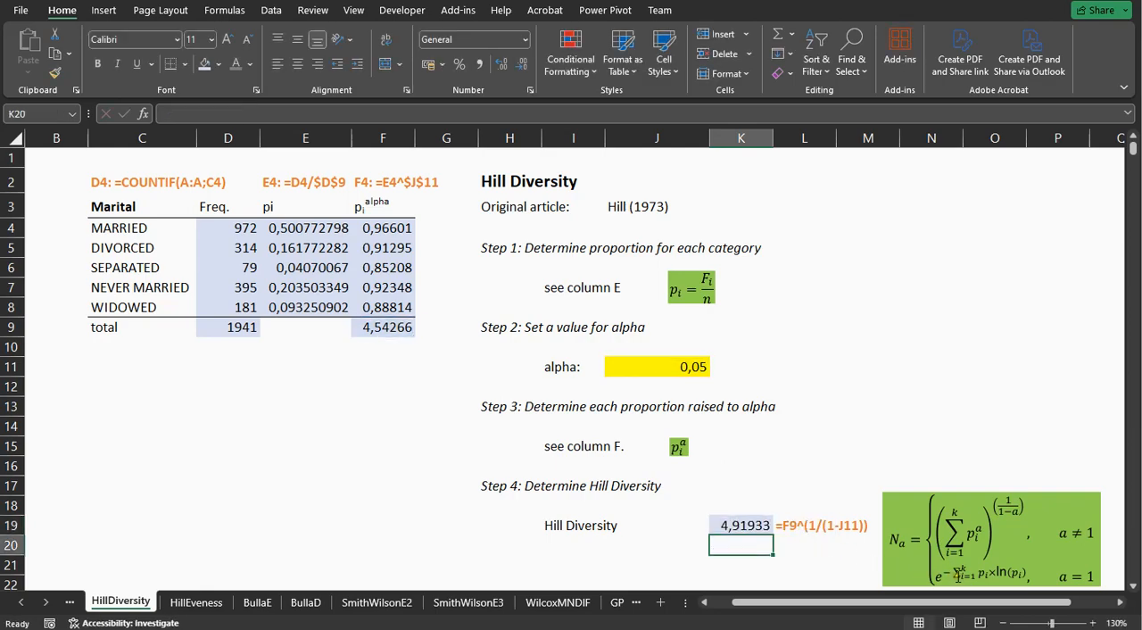
# Switch to the HillEveness sheet and examine the proportions raised to alpha in F4:F8 and to beta in G4:G8.
pyautogui.click(196, 602)
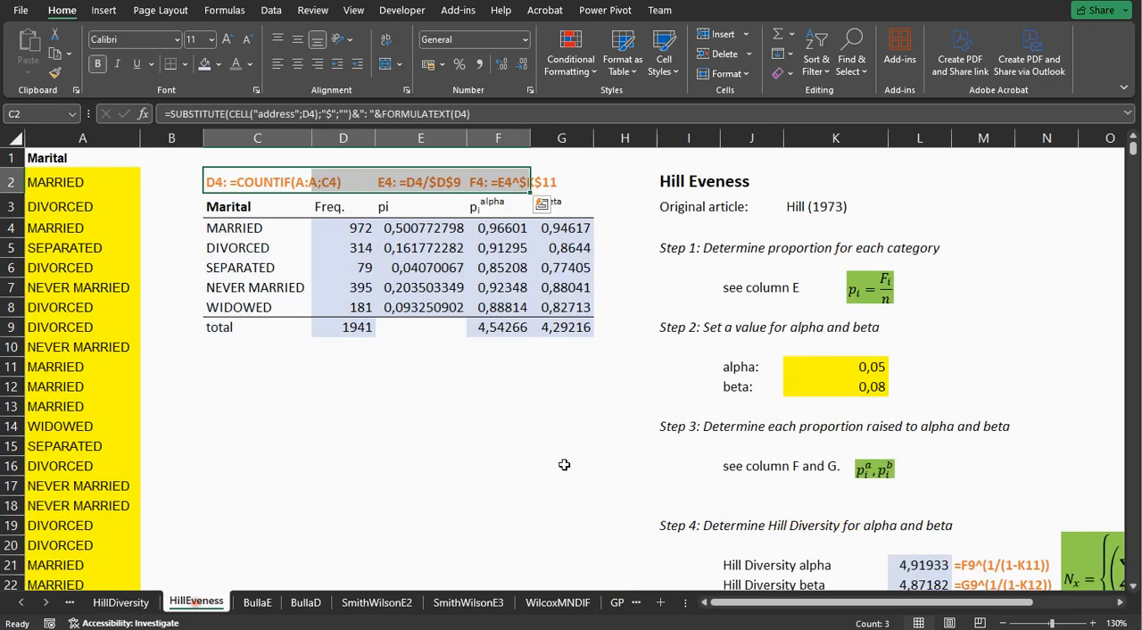
pyautogui.click(652, 372)
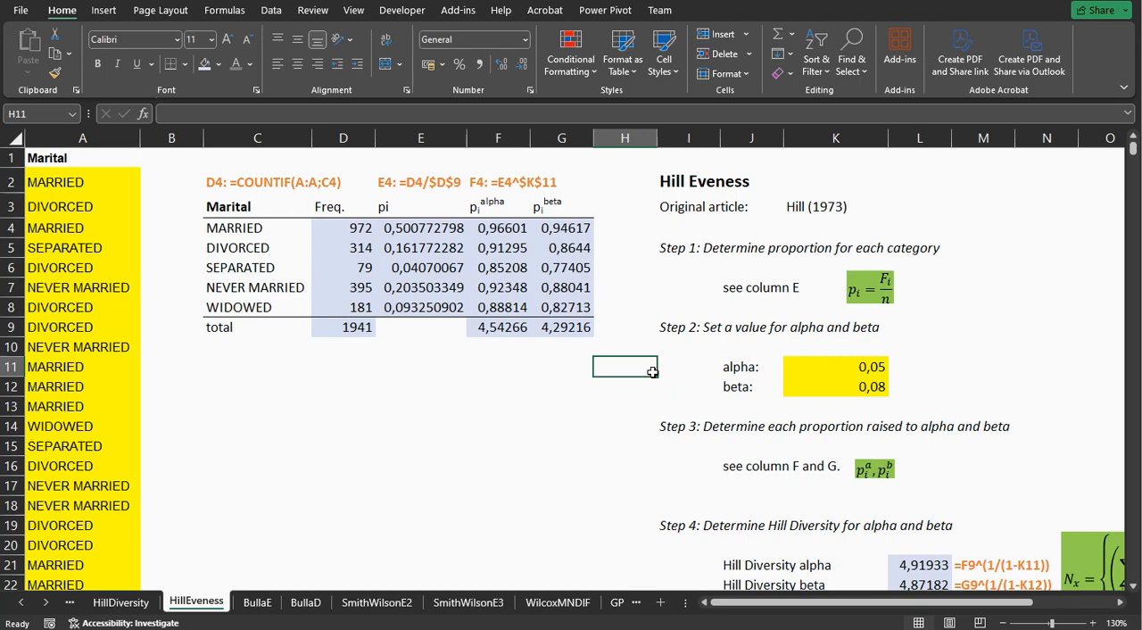
pyautogui.scroll(-1, 652, 372)
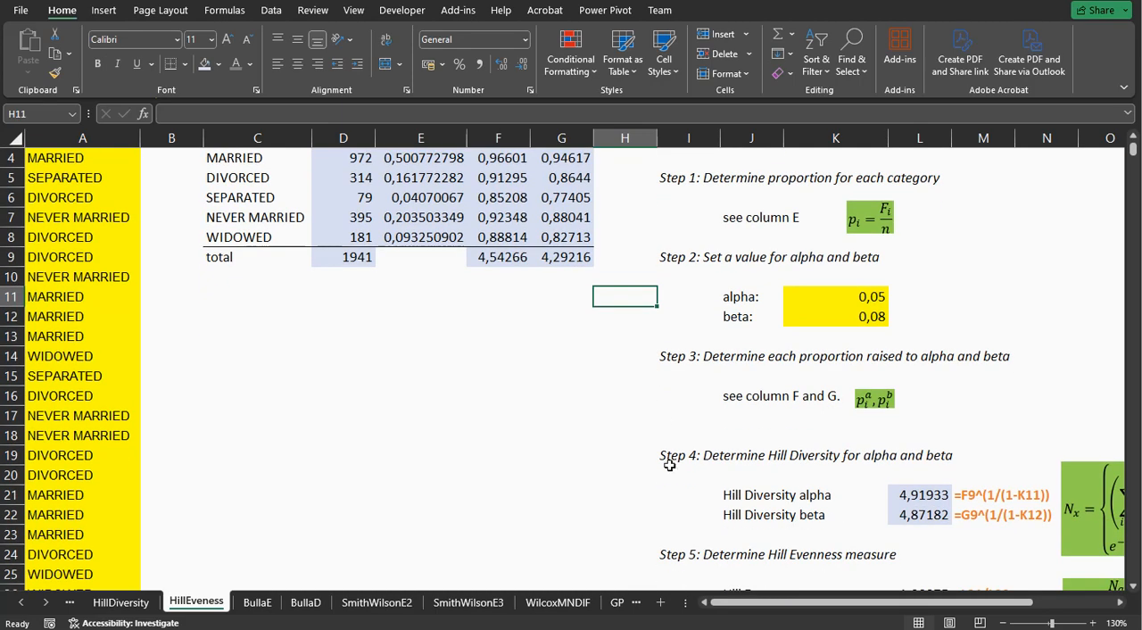
pyautogui.moveTo(739, 600); pyautogui.dragTo(792, 610)
pyautogui.scroll(1, 714, 426)
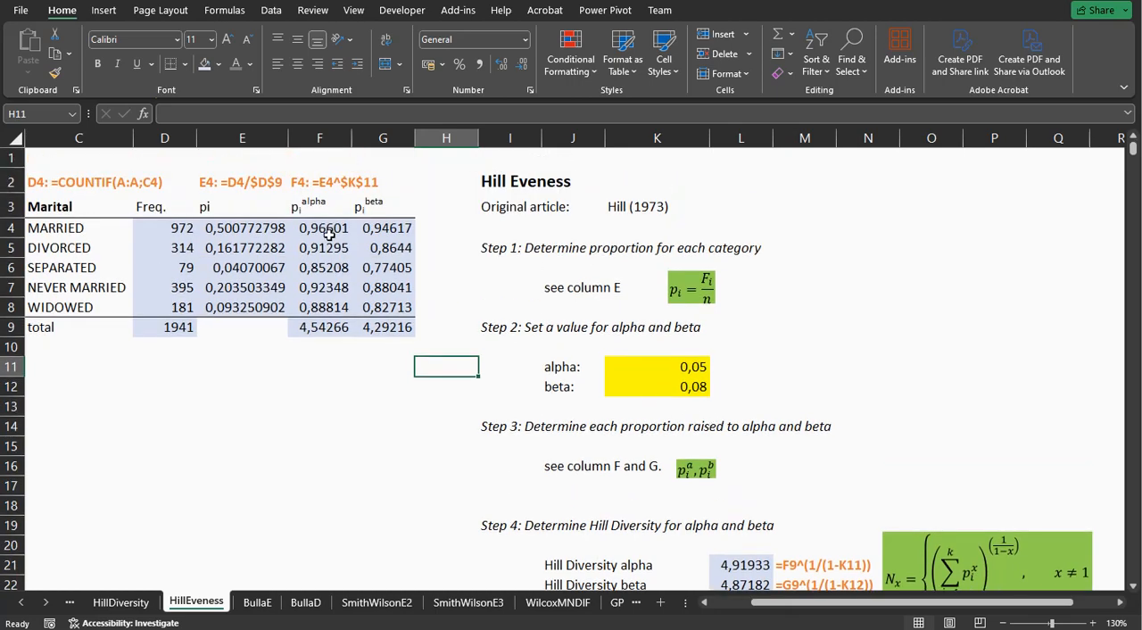
pyautogui.moveTo(329, 232); pyautogui.dragTo(333, 308)
pyautogui.moveTo(386, 230); pyautogui.dragTo(392, 308)
# Inspect the Hill Diversity alpha formula in L21 and the Hill Diversity beta formula in L22.
pyautogui.scroll(-1, 863, 378)
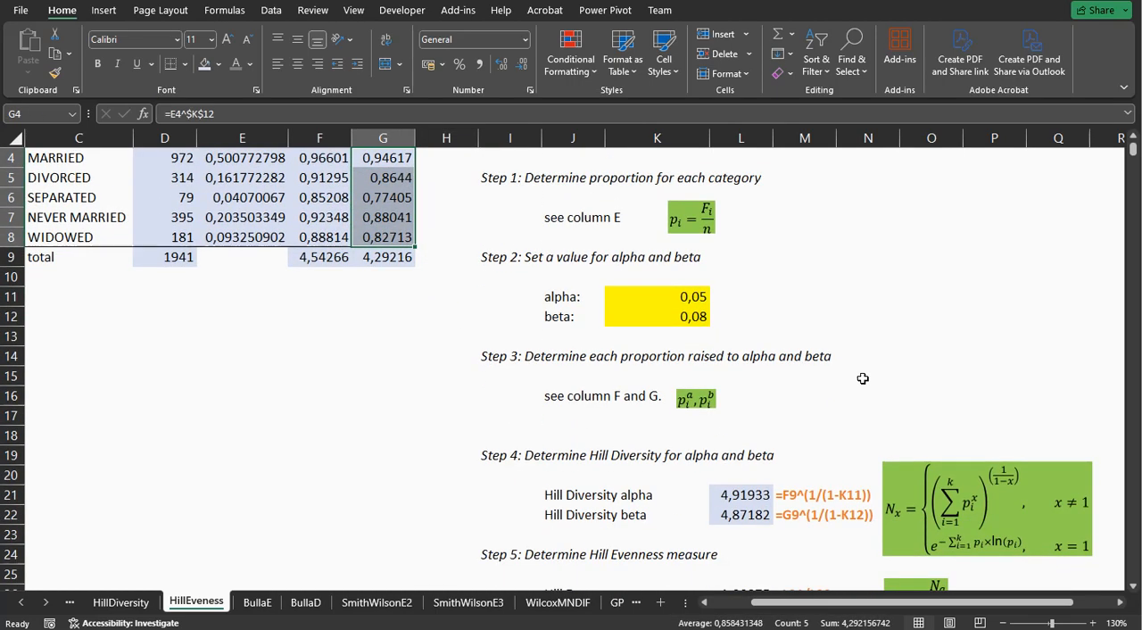
pyautogui.click(751, 494)
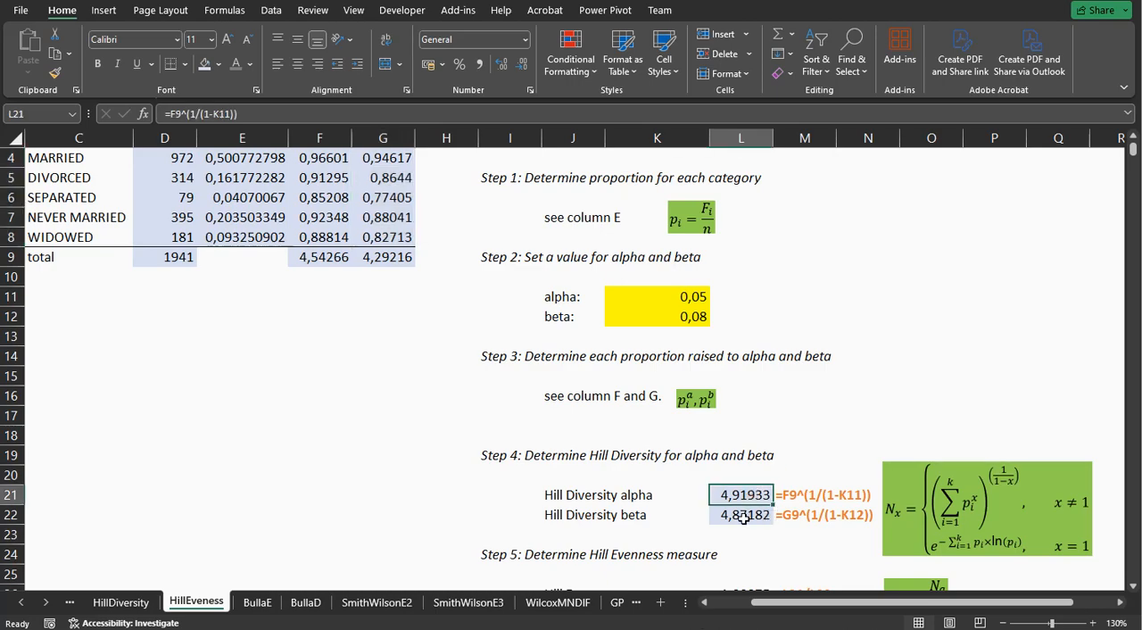
pyautogui.click(744, 516)
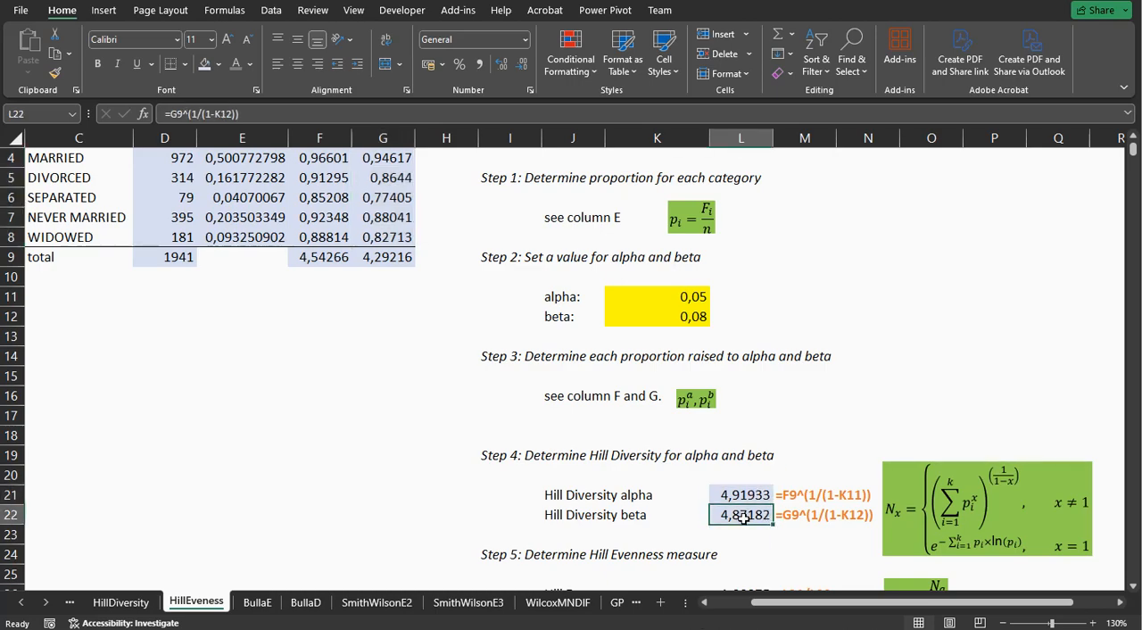
# Inspect the Hill Evenness formula in L26 and view the reference listed below it.
pyautogui.scroll(-1, 744, 517)
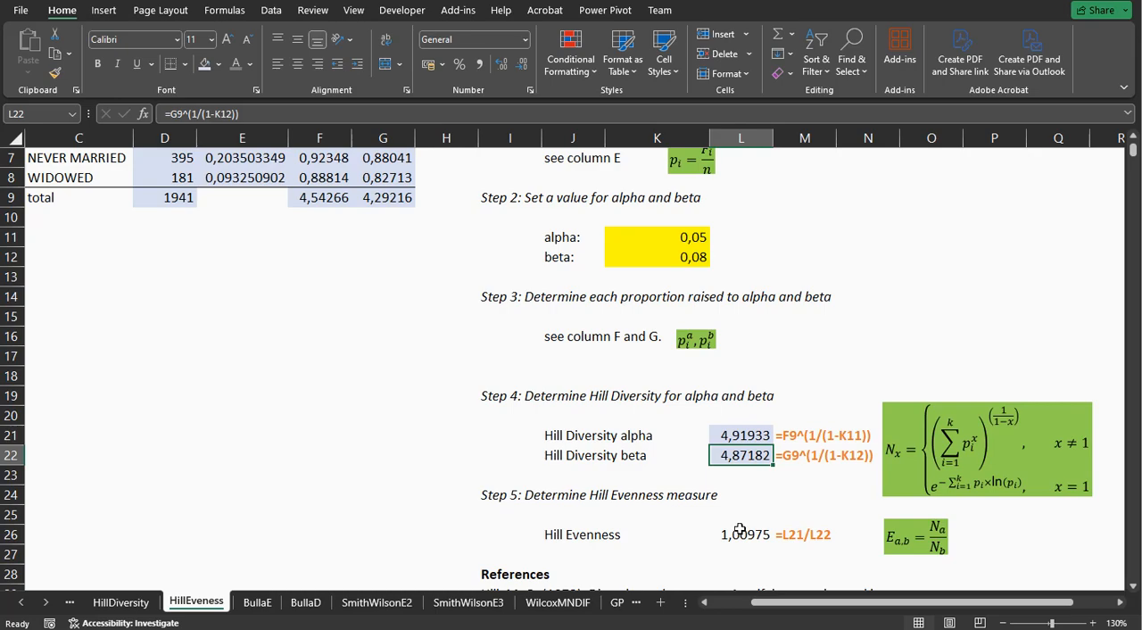
pyautogui.click(736, 536)
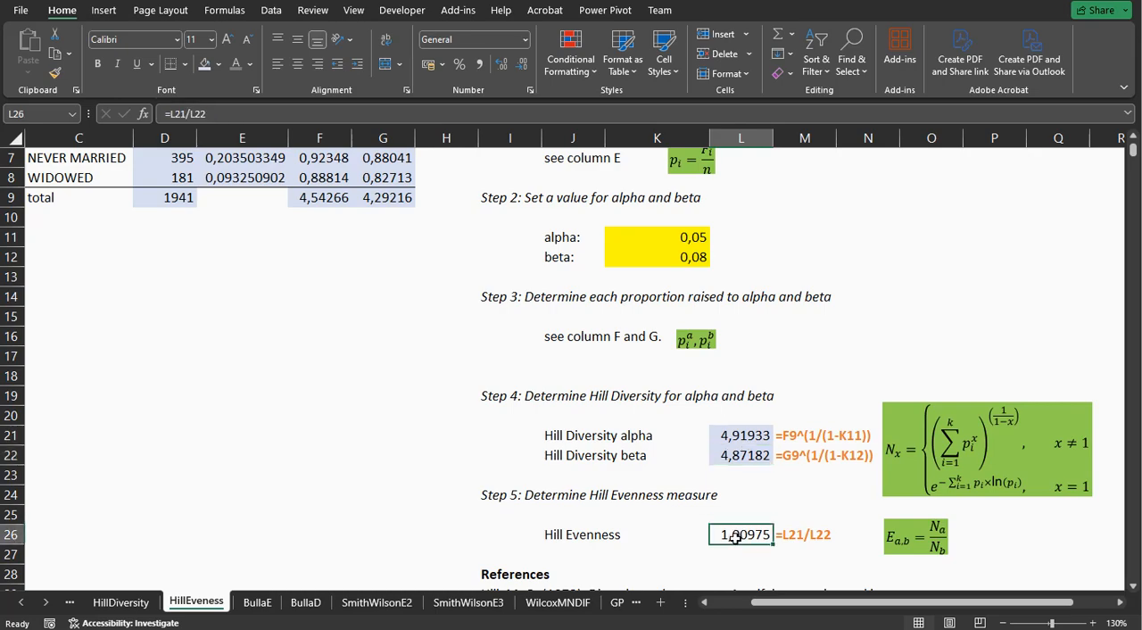
pyautogui.doubleClick(735, 538)
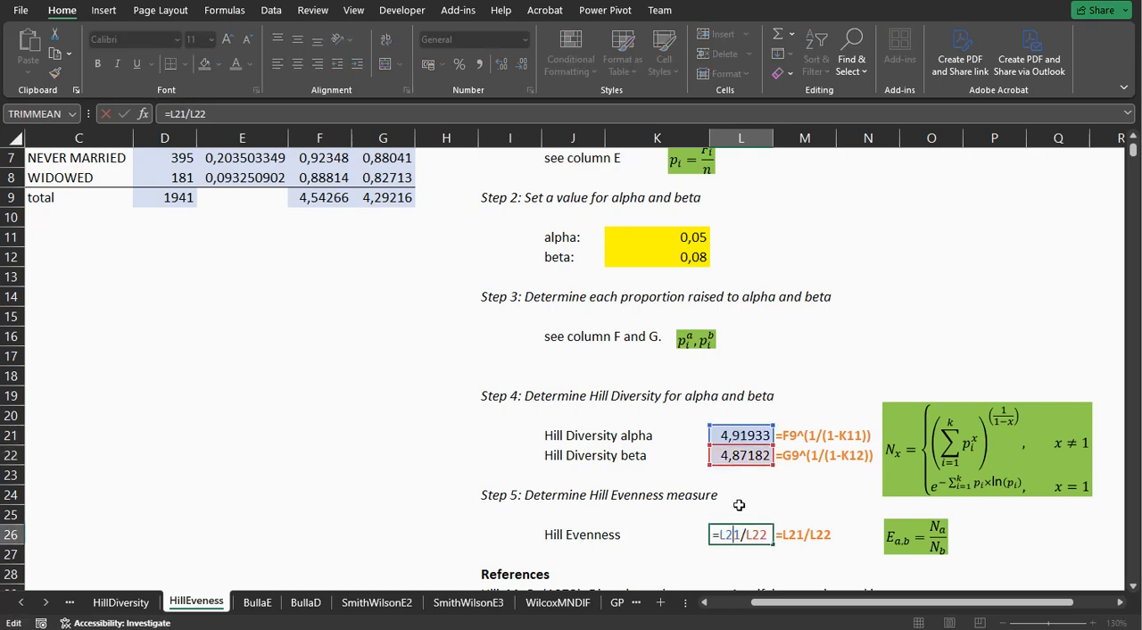
pyautogui.press('Return')
pyautogui.click(740, 536)
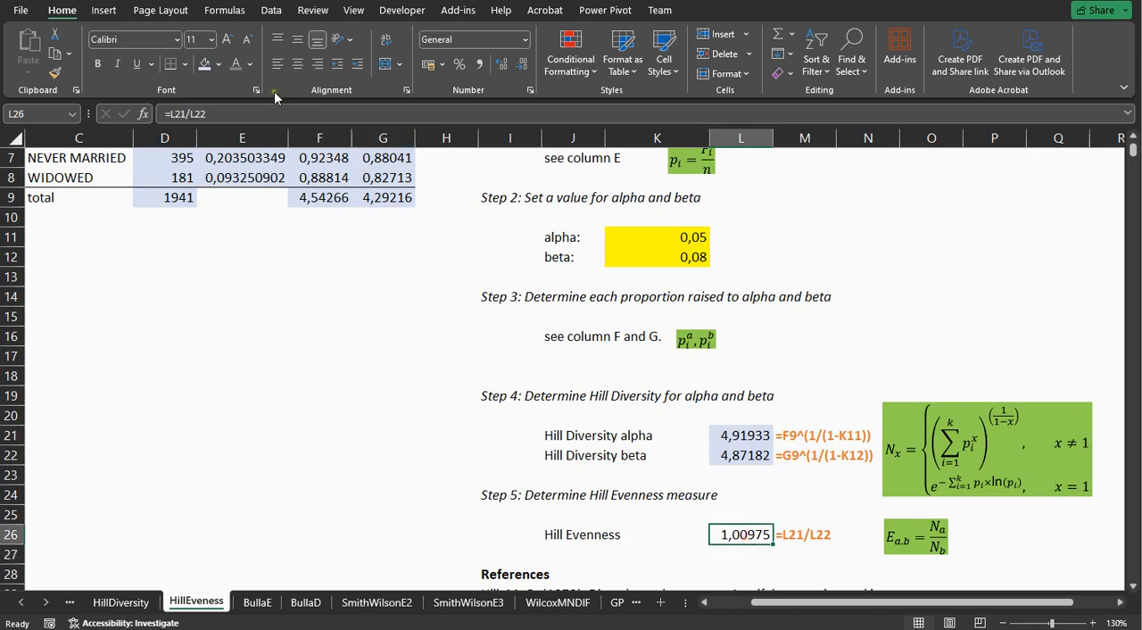
pyautogui.scroll(-1, 500, 535)
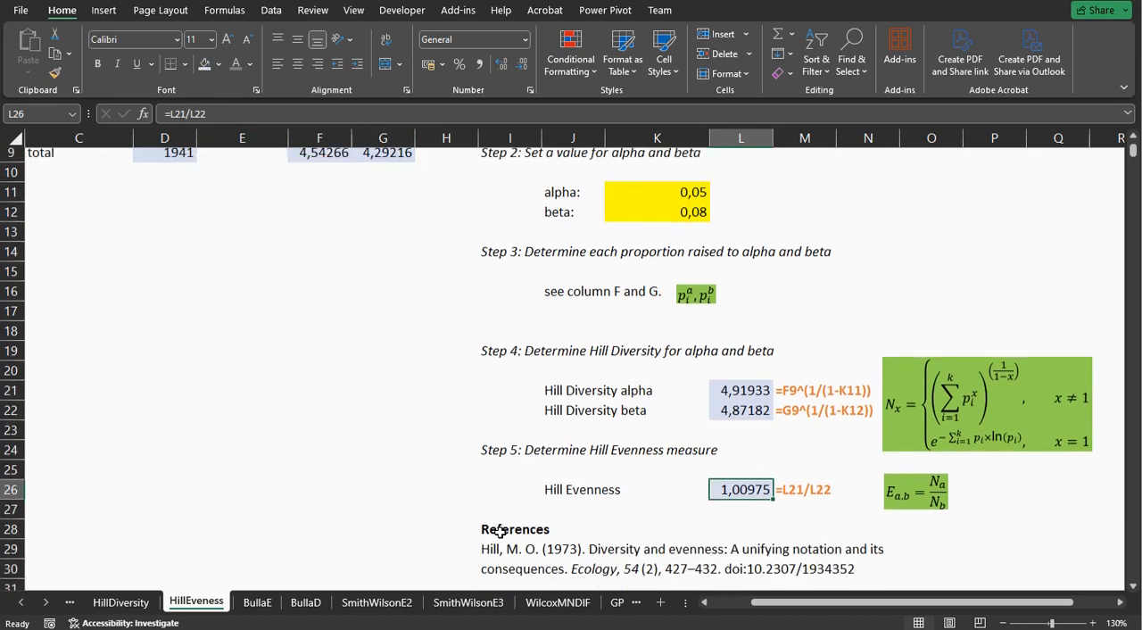
# Switch to the BullaE sheet and inspect the proportion formula in E4 and the minimum formula in F4.
pyautogui.click(257, 602)
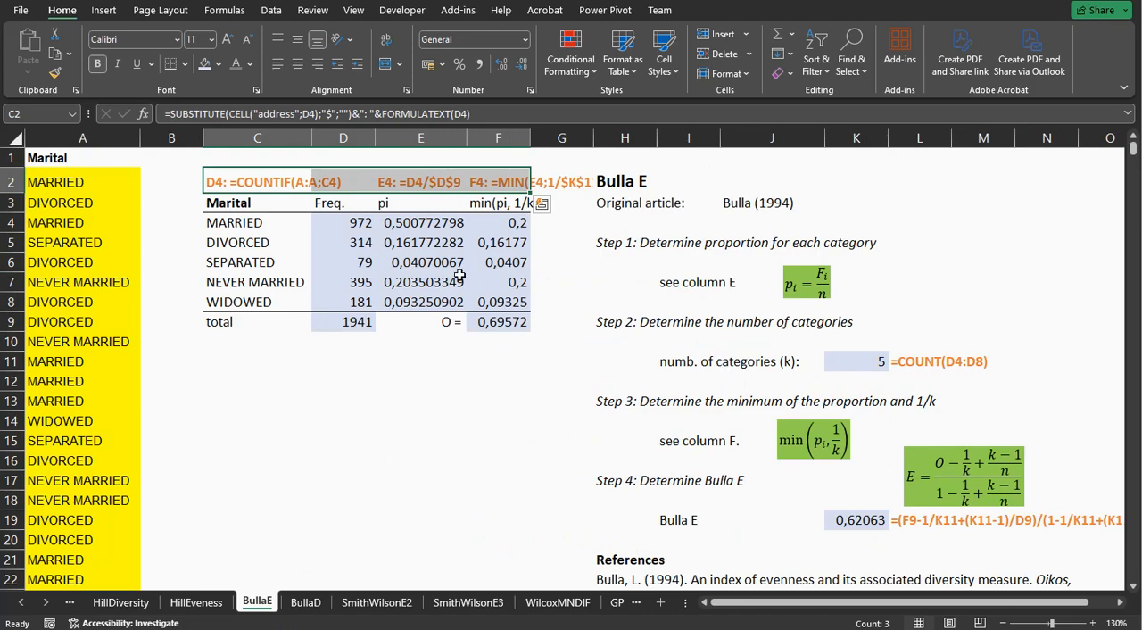
pyautogui.click(426, 224)
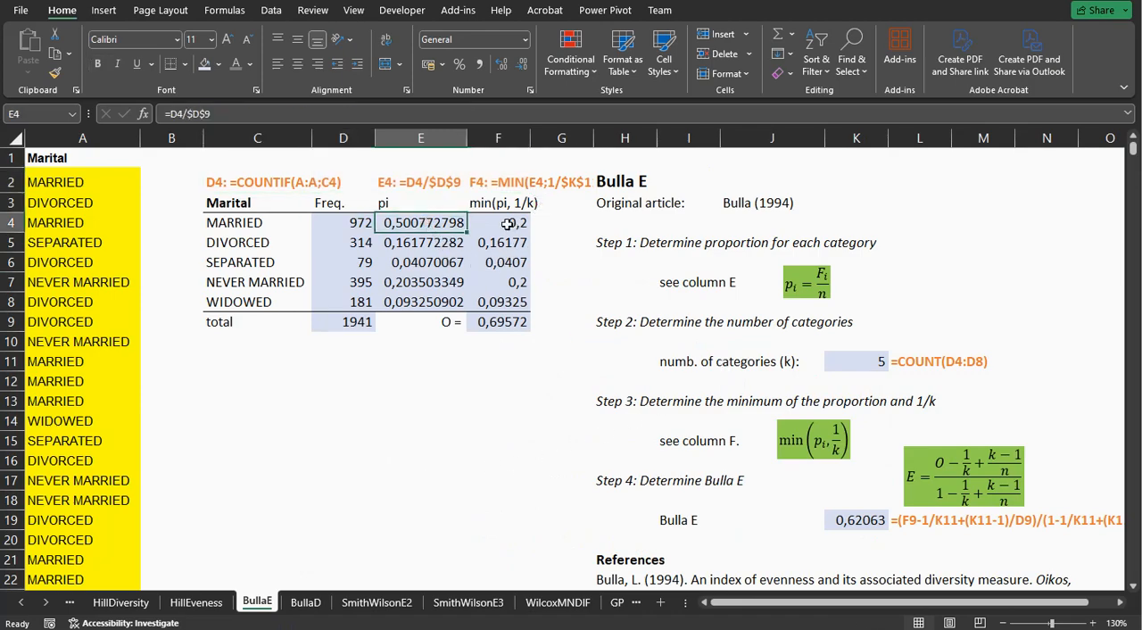
pyautogui.doubleClick(506, 224)
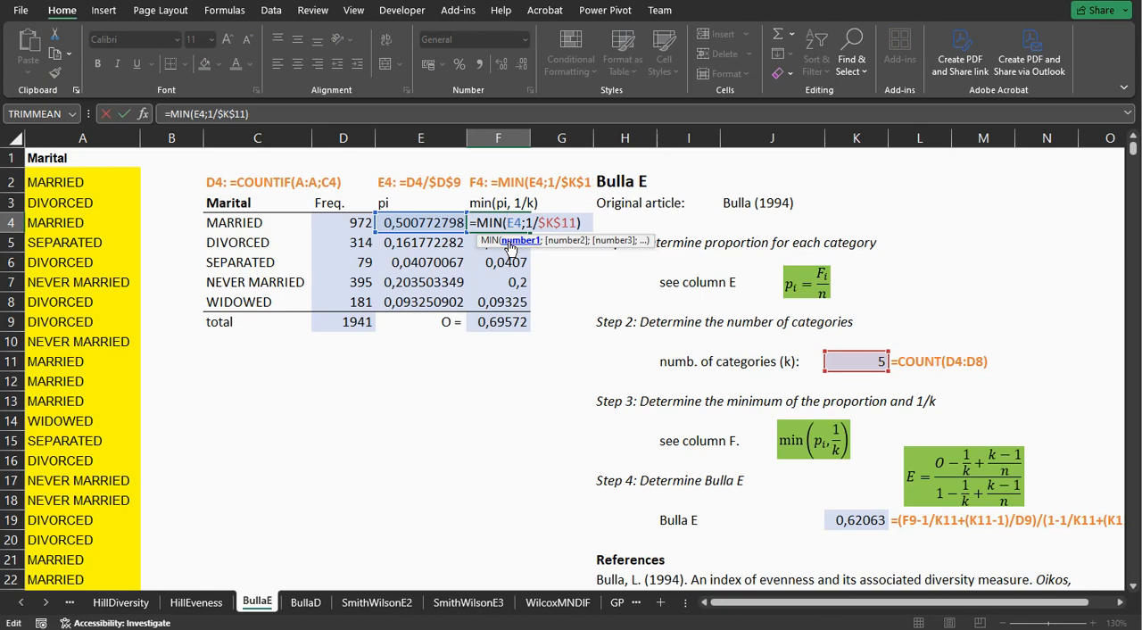
pyautogui.press('Return')
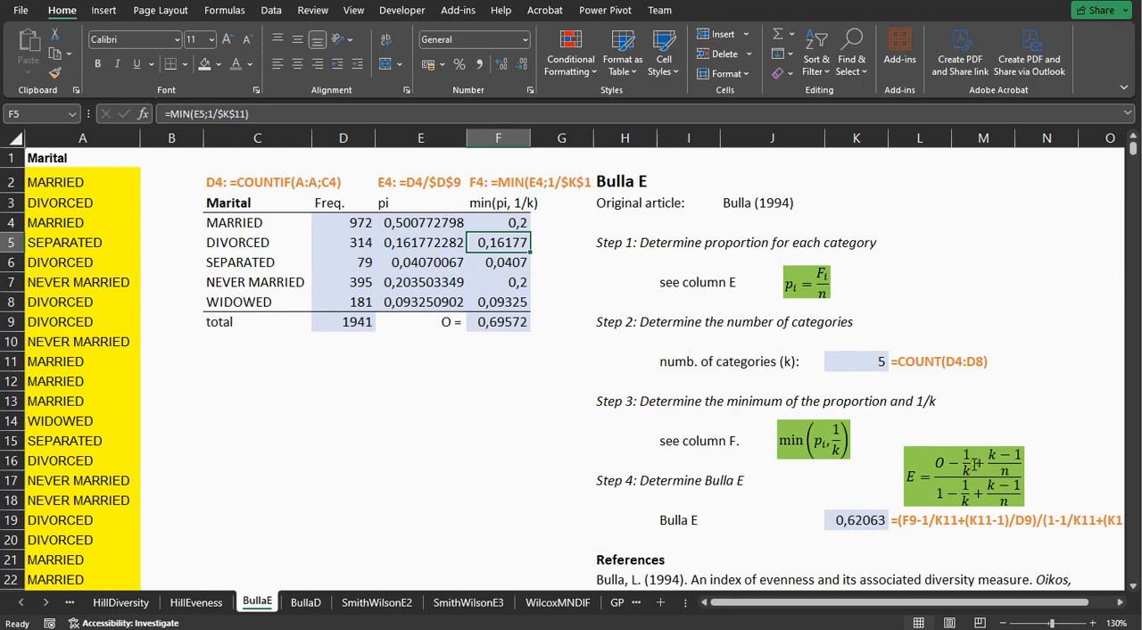
# Inspect the formula in F9 that sums the minimum values to give O.
pyautogui.click(499, 322)
pyautogui.hotkey('alt', '=')
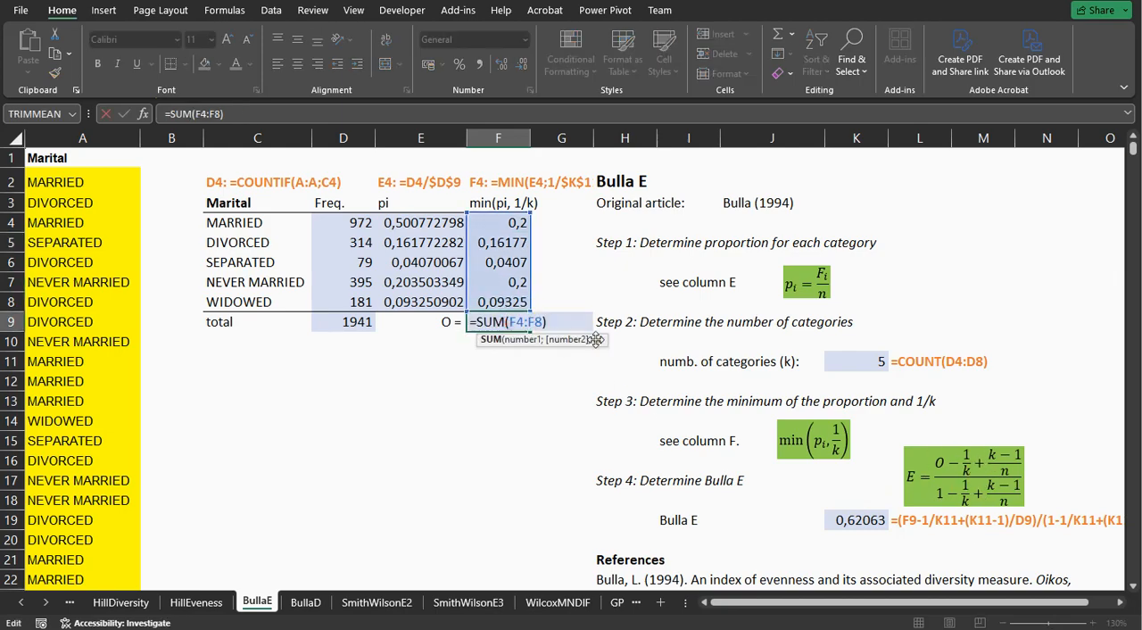
pyautogui.press('Return')
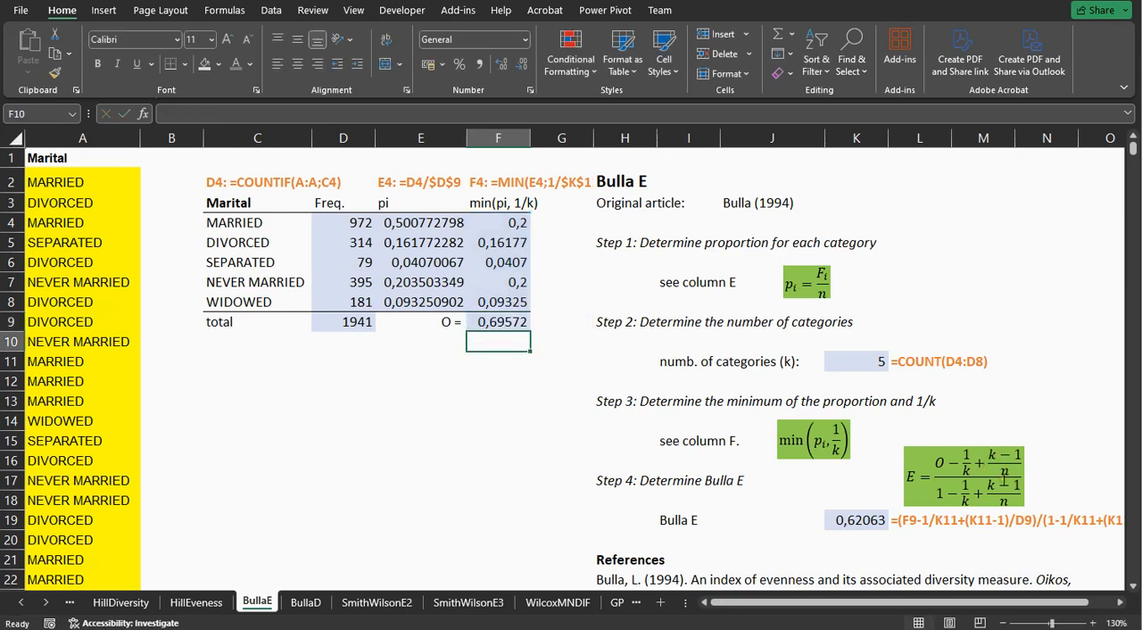
# Inspect the Bulla E formula in K19 and view the reference below it.
pyautogui.hscroll(2, 752, 519)
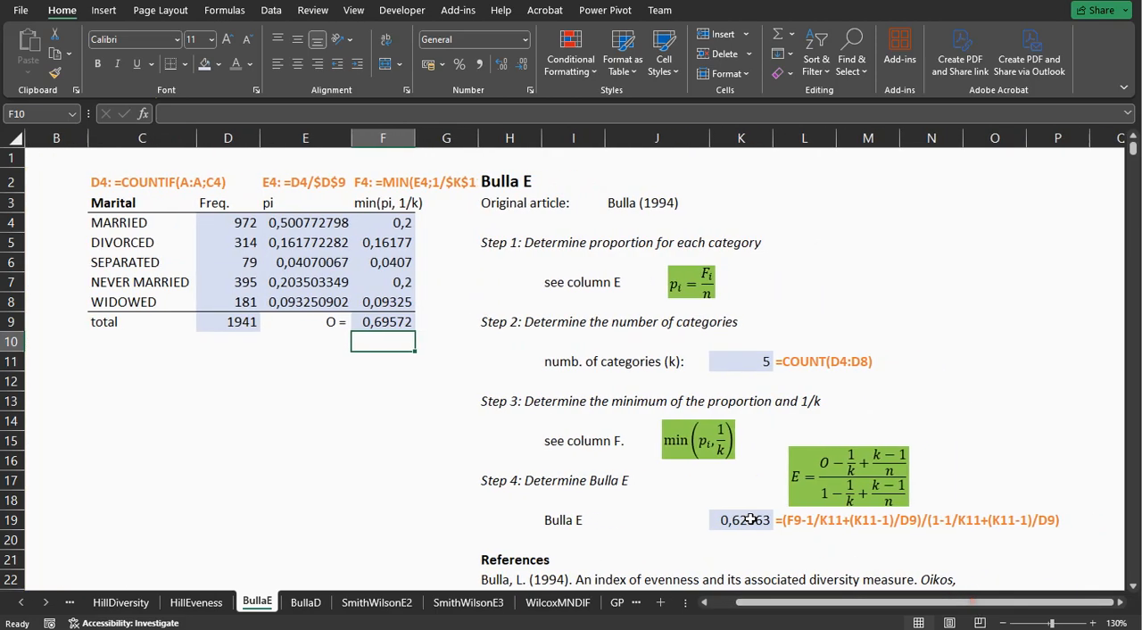
pyautogui.doubleClick(752, 519)
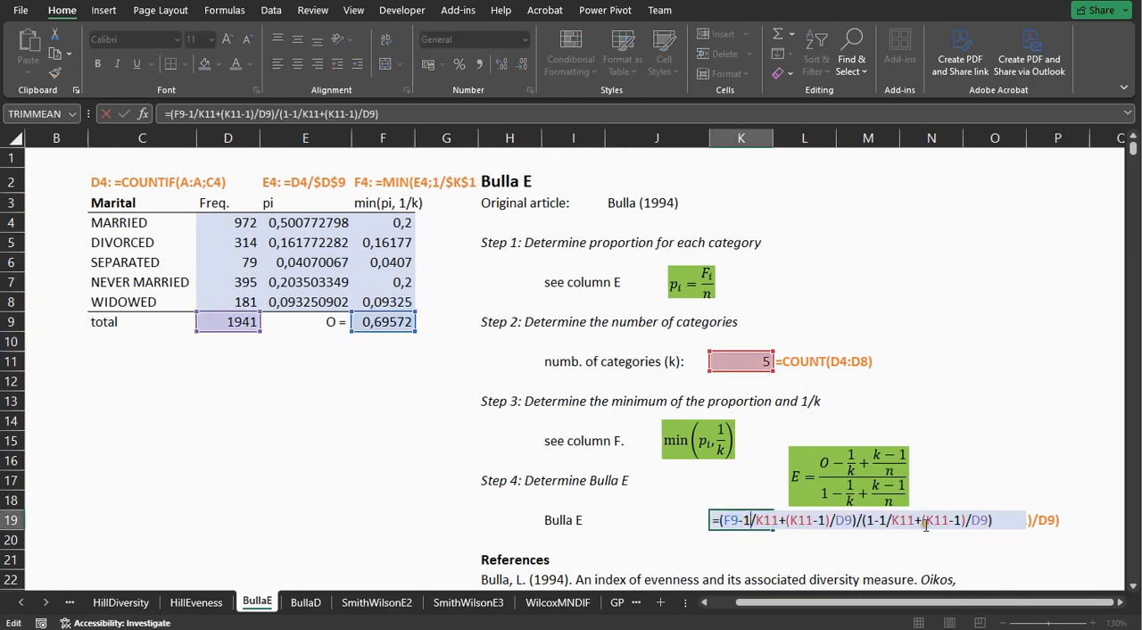
pyautogui.press('Return')
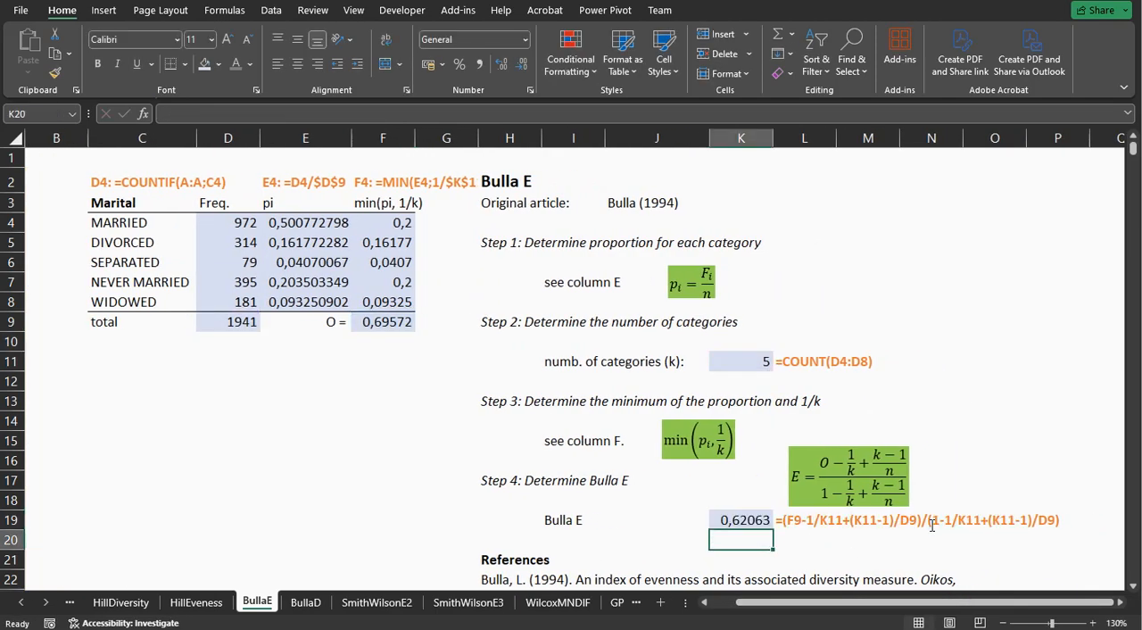
pyautogui.scroll(-1, 931, 524)
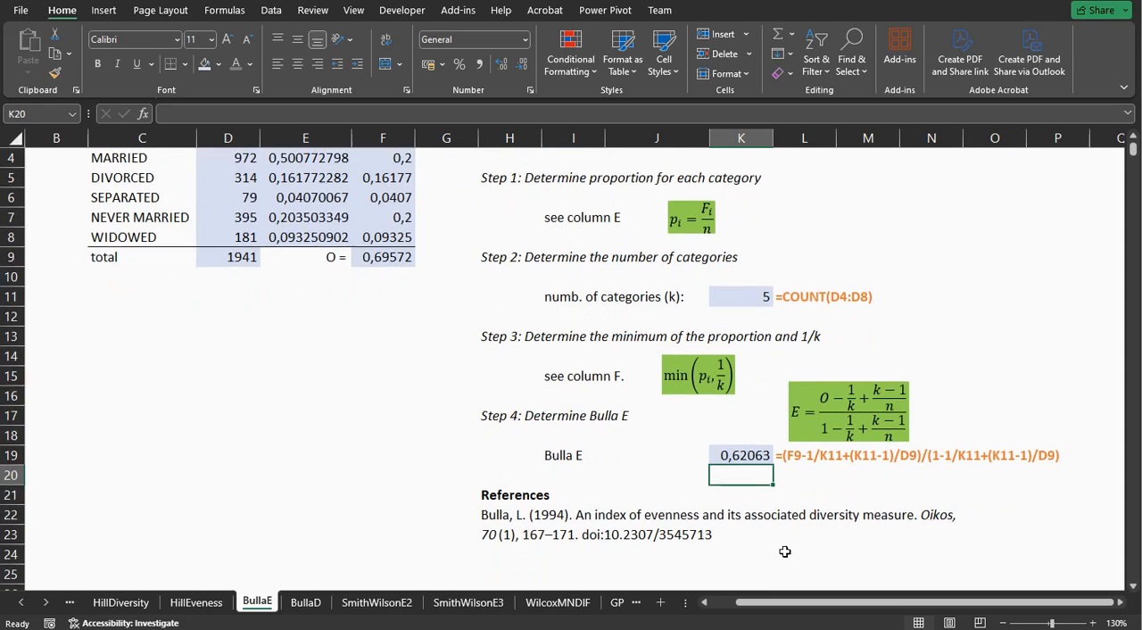
# Switch to the BullaD sheet, review its calculation steps and inspect the Bulla E formula in K19.
pyautogui.click(306, 603)
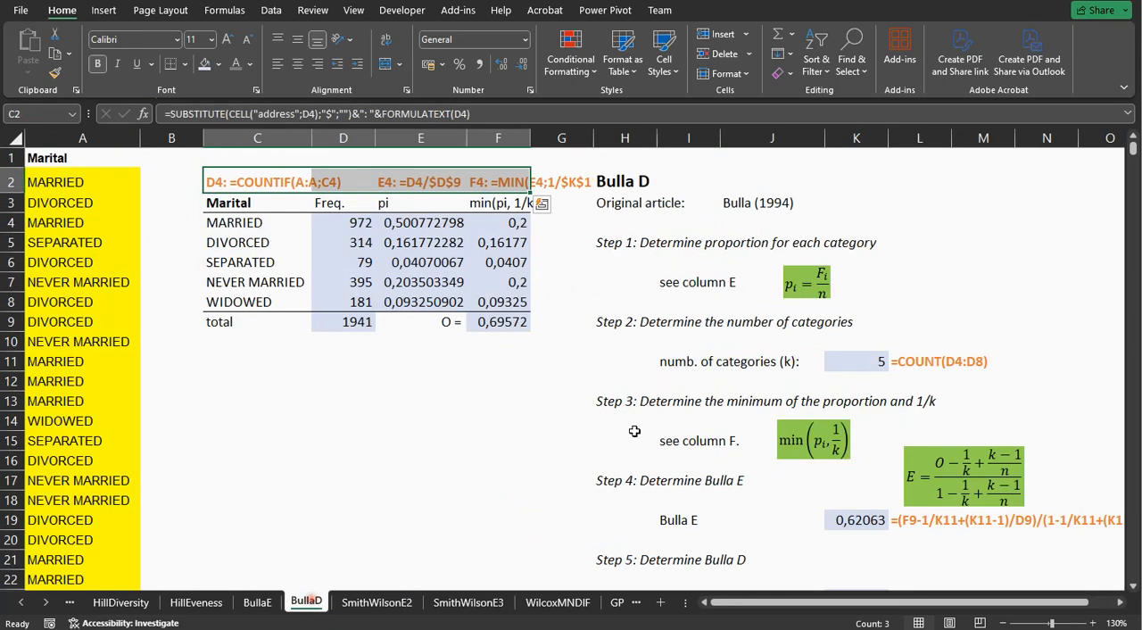
pyautogui.scroll(-1, 678, 408)
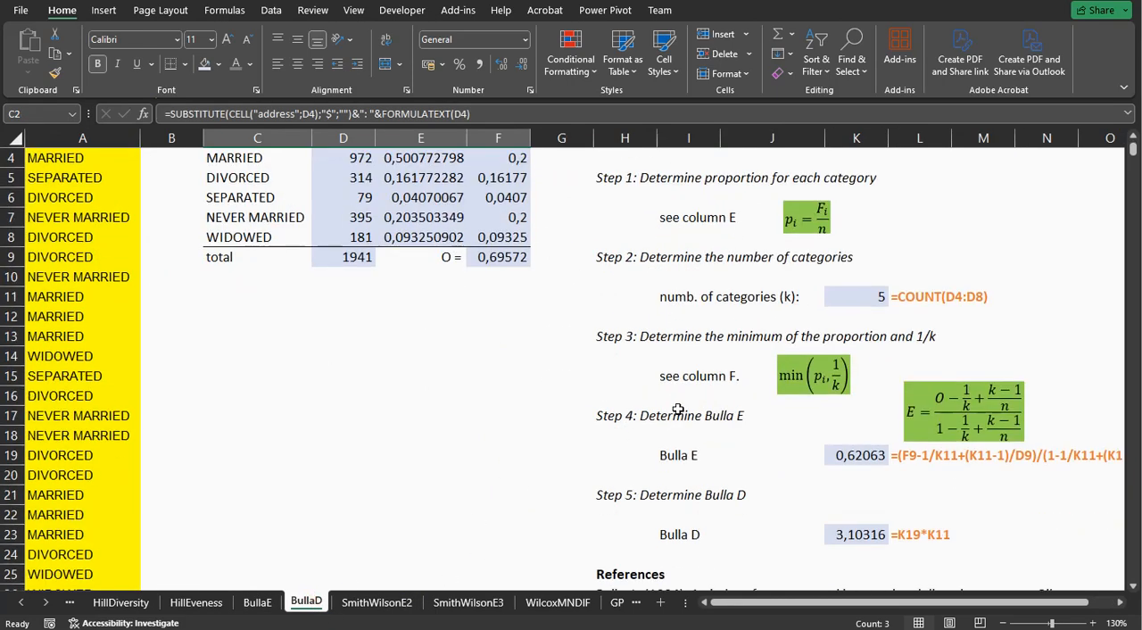
pyautogui.scroll(1, 678, 408)
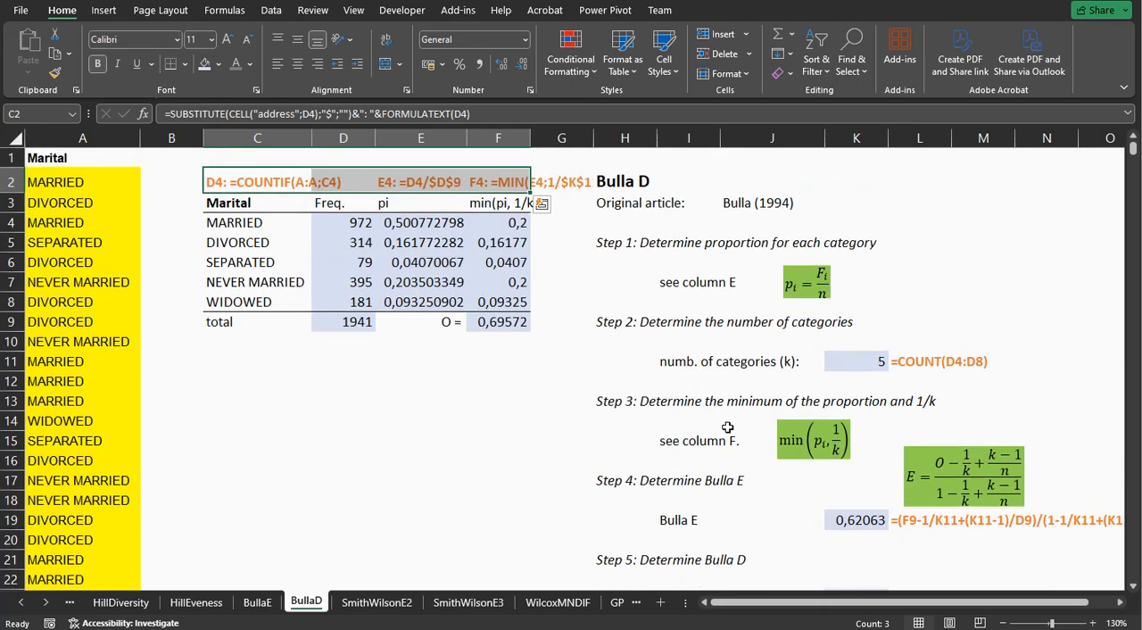
pyautogui.scroll(-1, 728, 427)
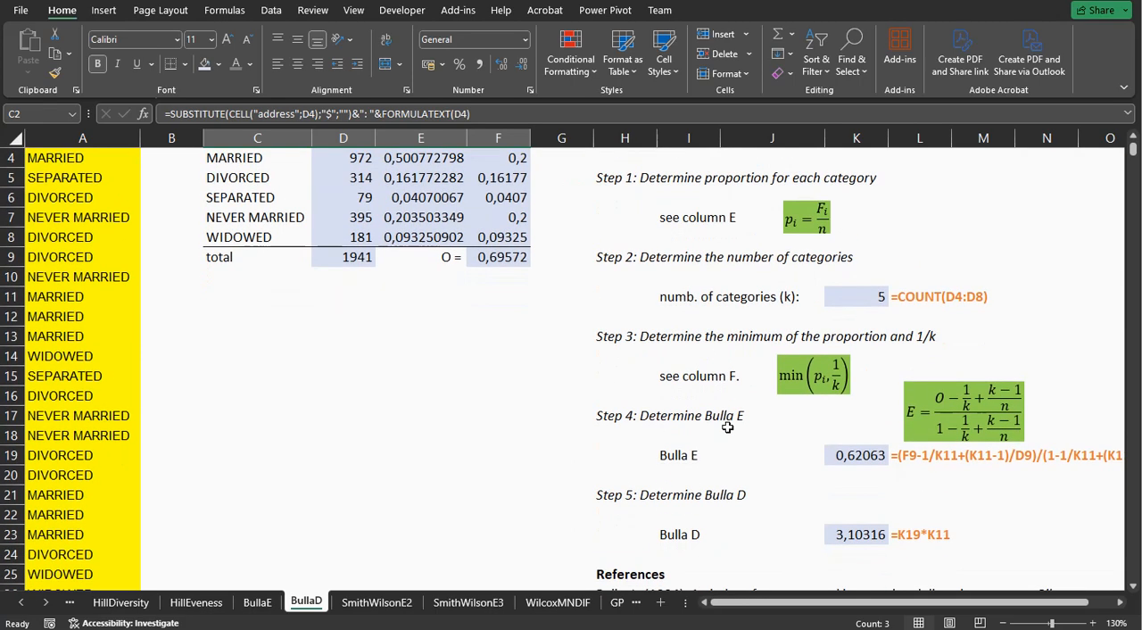
pyautogui.click(856, 458)
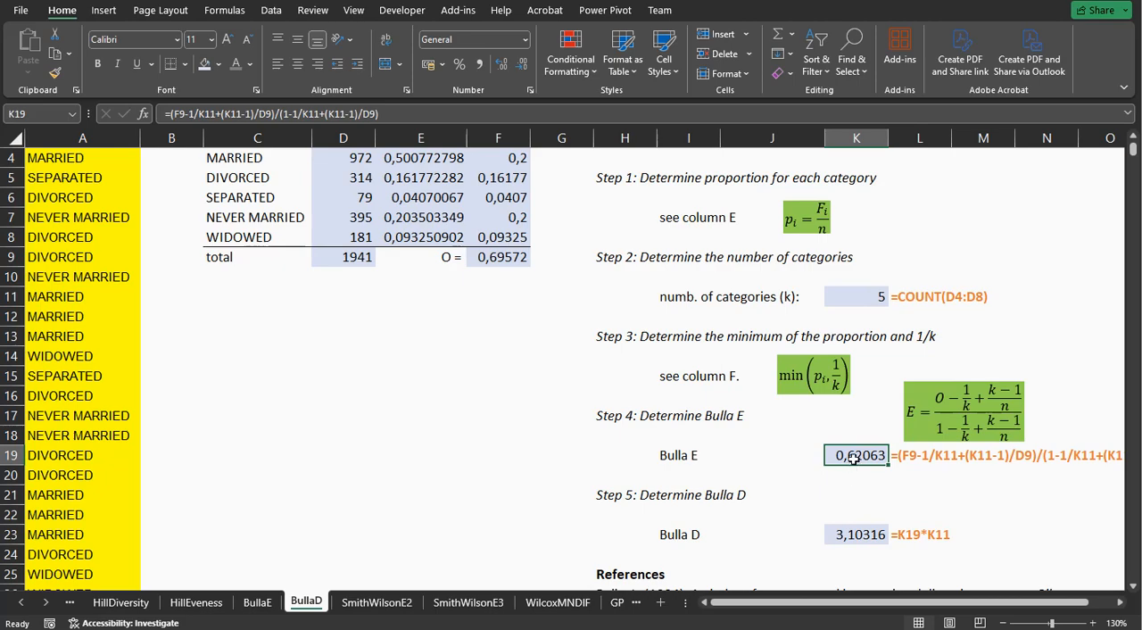
# Inspect how the Bulla D formula in K23 uses Bulla E and the category count, and view the reference below.
pyautogui.click(859, 535)
pyautogui.click(852, 459)
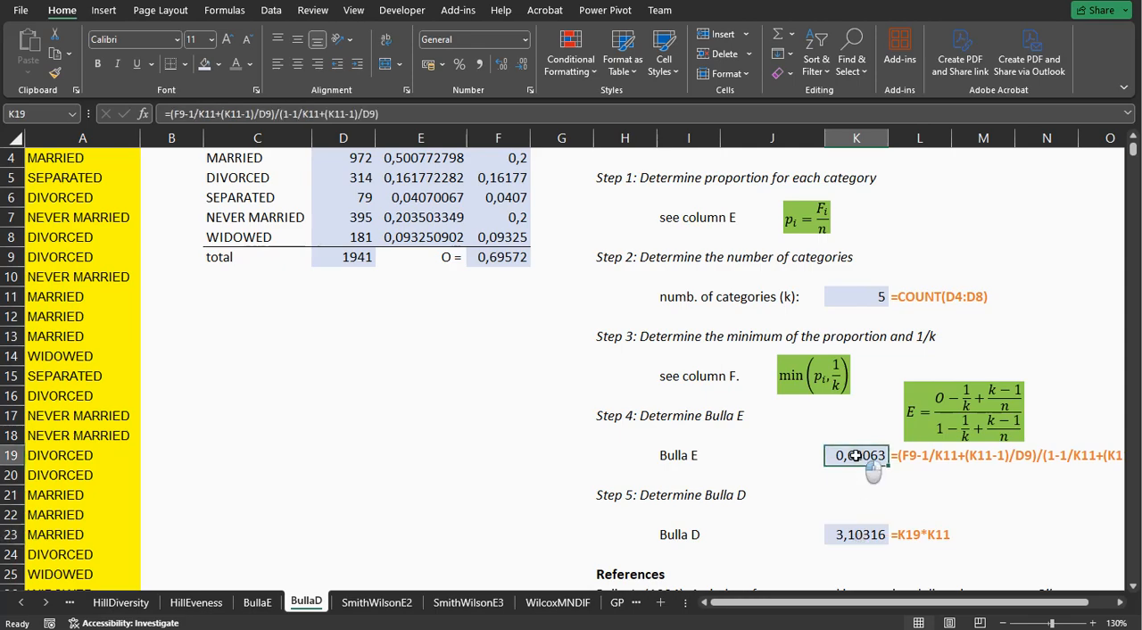
pyautogui.doubleClick(857, 533)
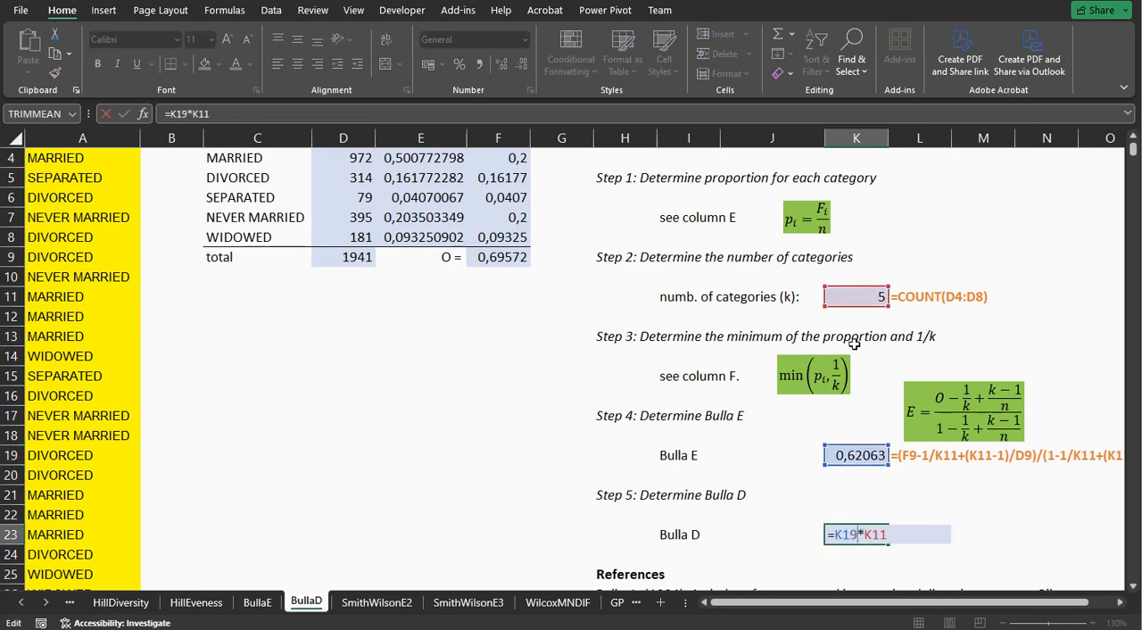
pyautogui.press('Return')
pyautogui.scroll(-1, 853, 343)
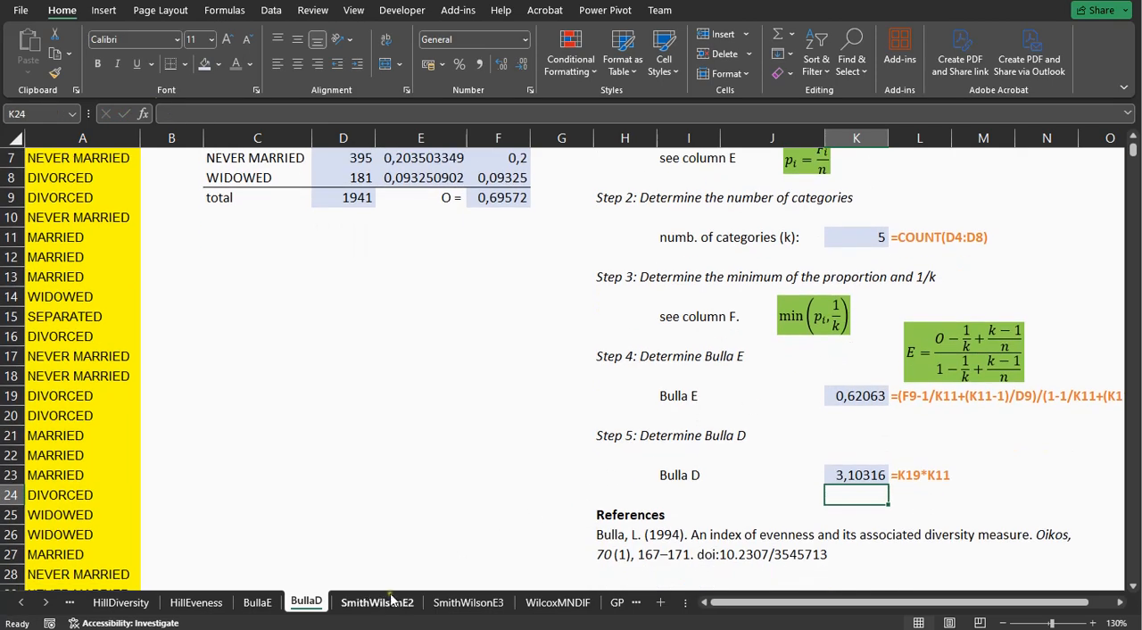
# Switch to the SmithWilsonE2 sheet and examine the proportions in E4:E8 and their squares in F4:F8.
pyautogui.click(376, 602)
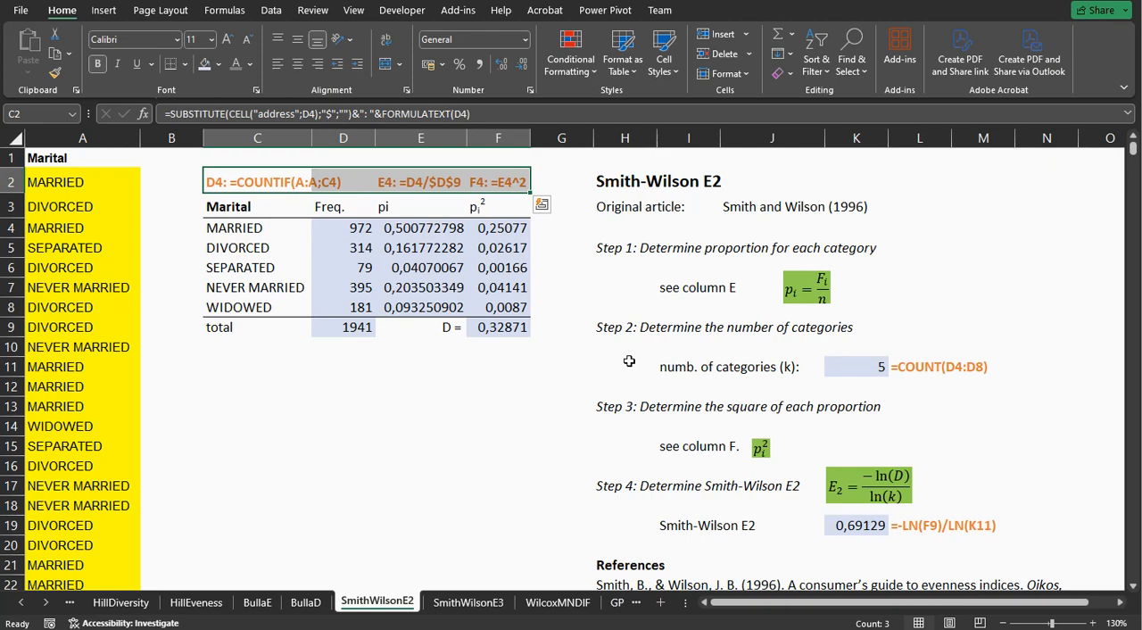
pyautogui.moveTo(432, 225); pyautogui.dragTo(428, 307)
pyautogui.moveTo(504, 230); pyautogui.dragTo(519, 308)
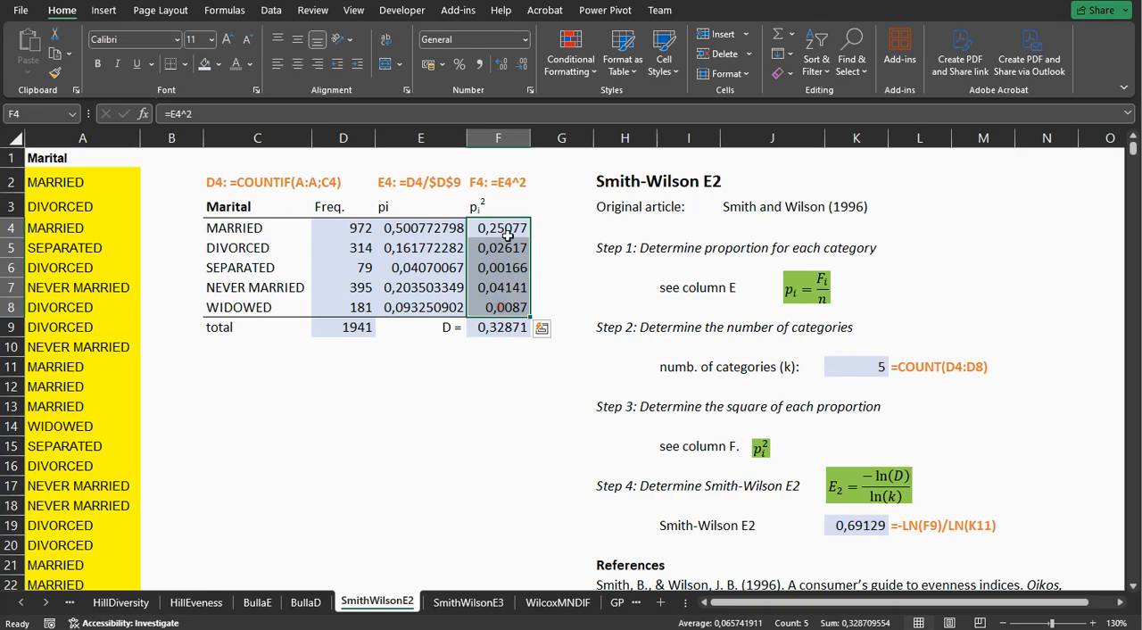
# Inspect the sum of squared proportions in F9 and the Smith-Wilson E2 formula in K19, and view the reference below.
pyautogui.doubleClick(506, 327)
pyautogui.press('Return')
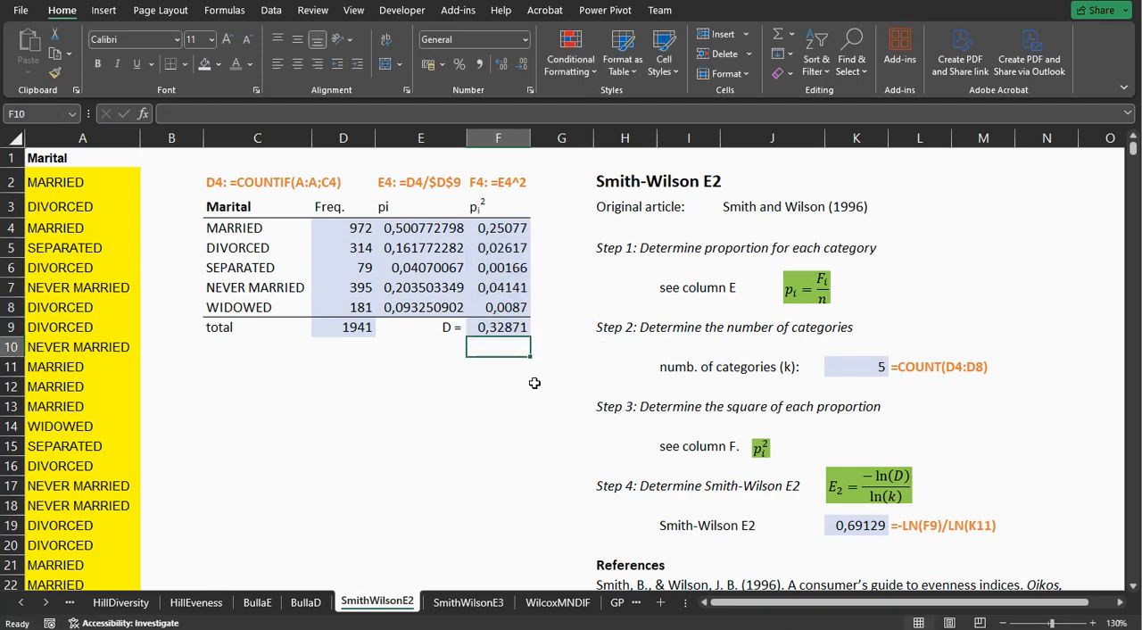
pyautogui.doubleClick(859, 525)
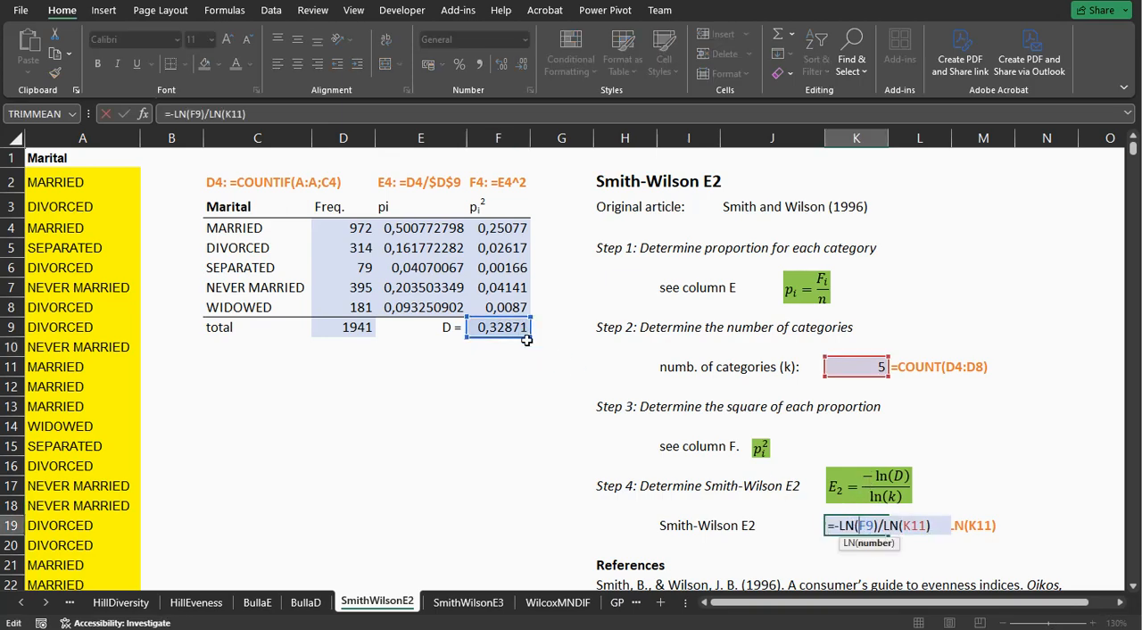
pyautogui.press('Return')
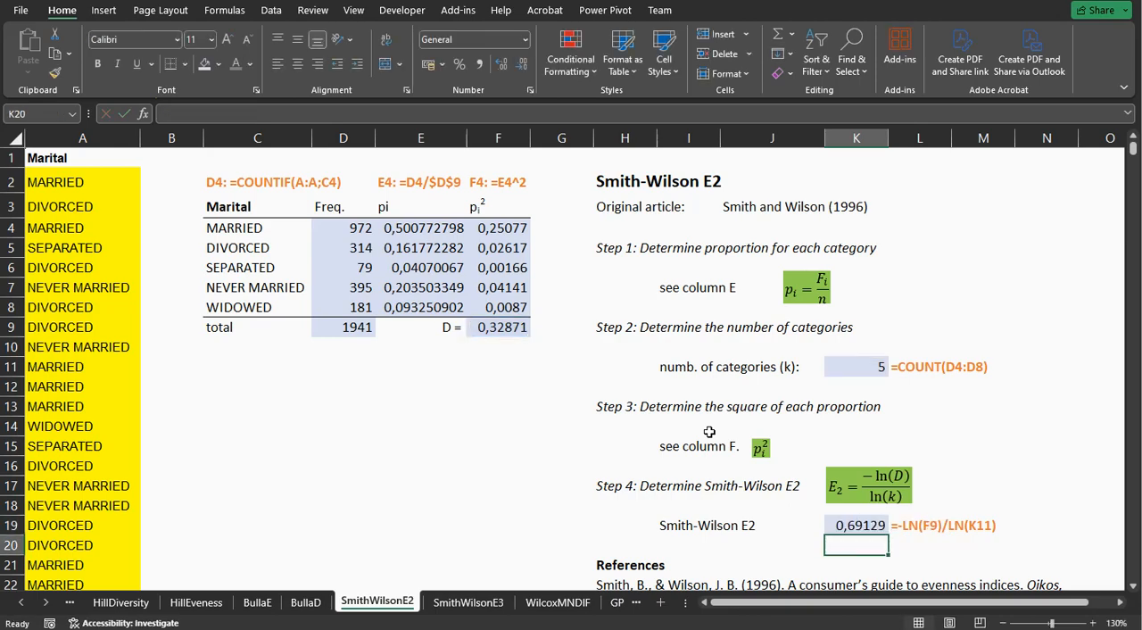
pyautogui.scroll(-1, 709, 432)
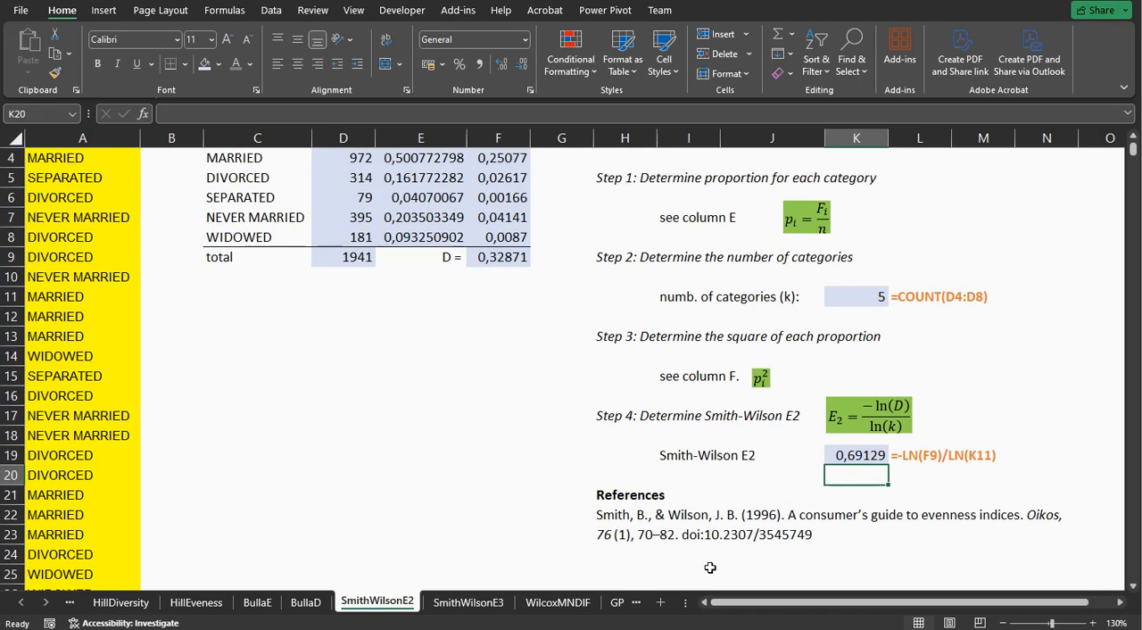
# Switch to the SmithWilsonE3 sheet, review the proportions and squares in E4:F8, and inspect the Smith-Wilson E3 formula in K19.
pyautogui.click(481, 603)
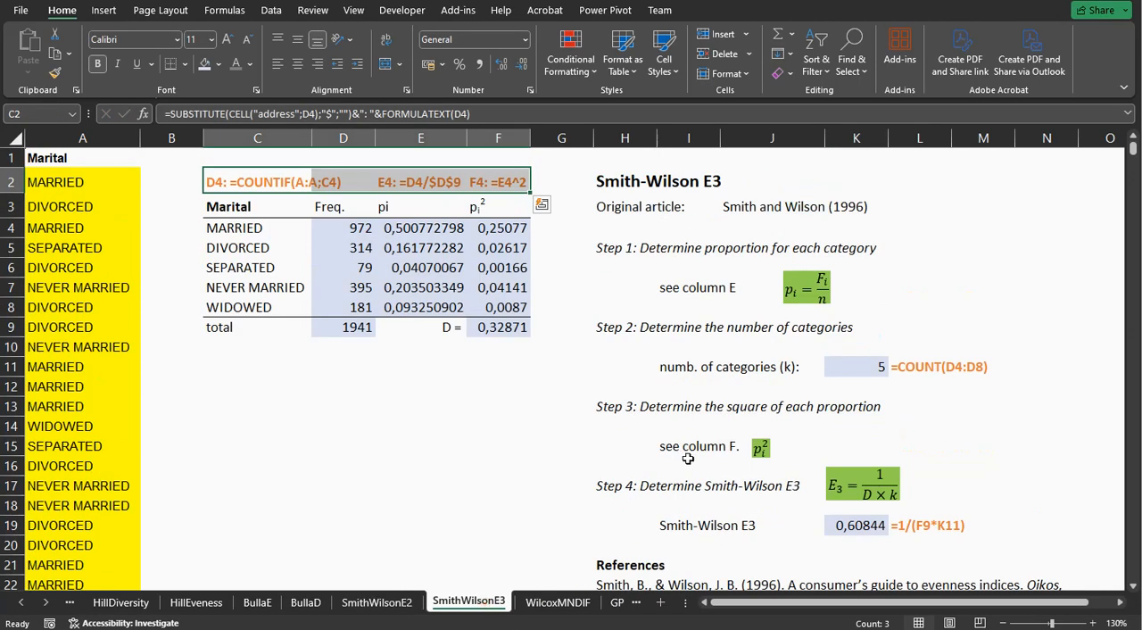
pyautogui.moveTo(412, 234); pyautogui.dragTo(500, 303)
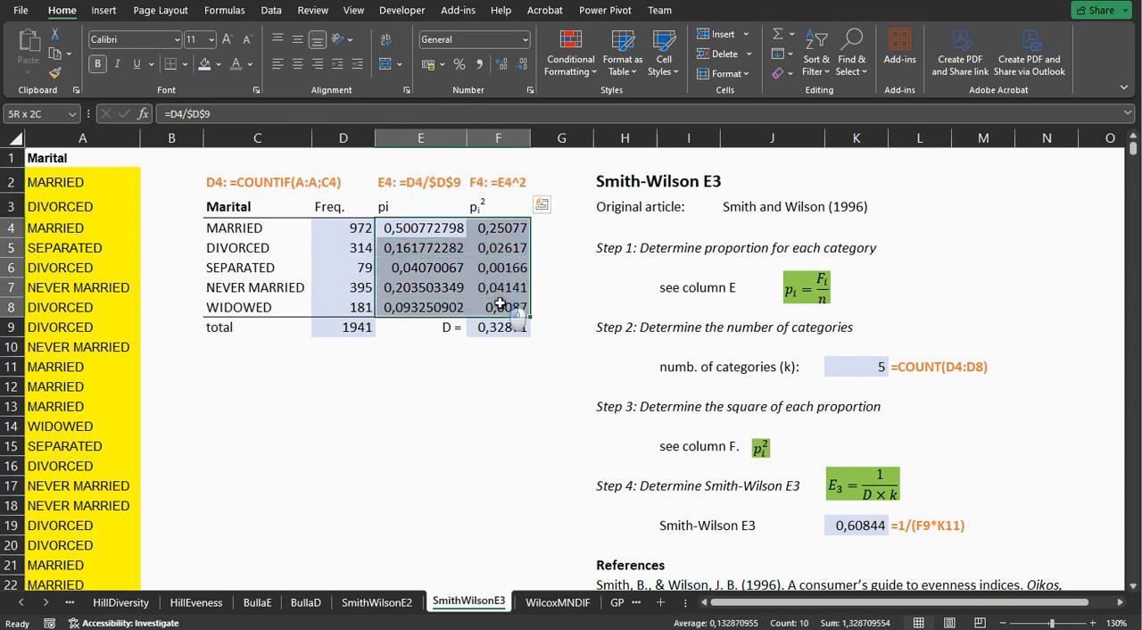
pyautogui.scroll(-1, 724, 392)
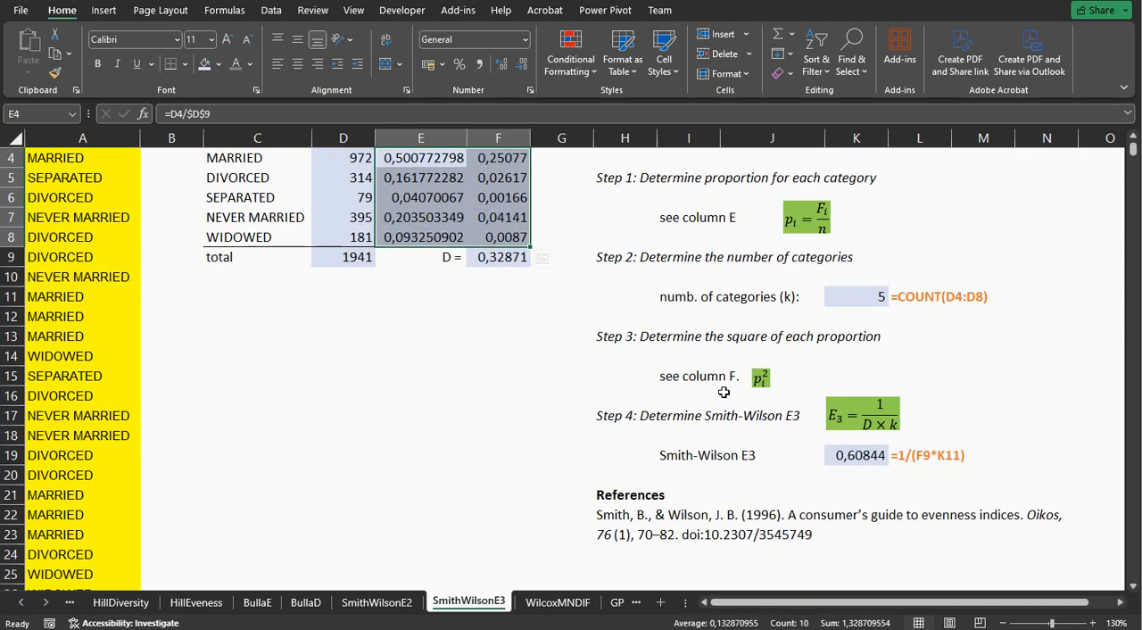
pyautogui.scroll(1, 724, 391)
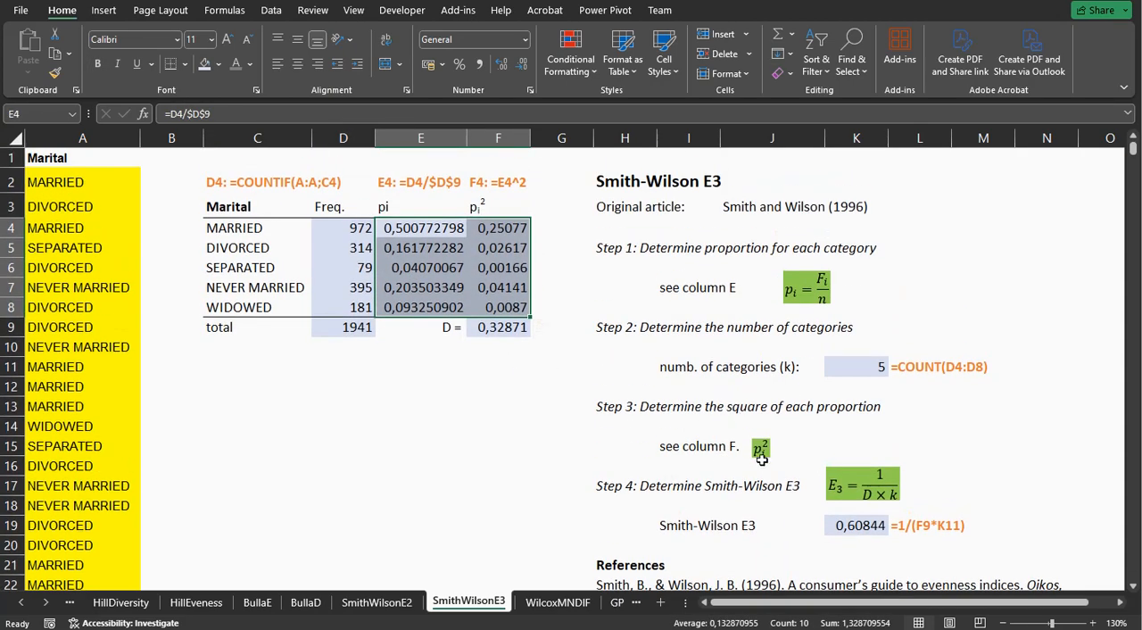
pyautogui.click(855, 524)
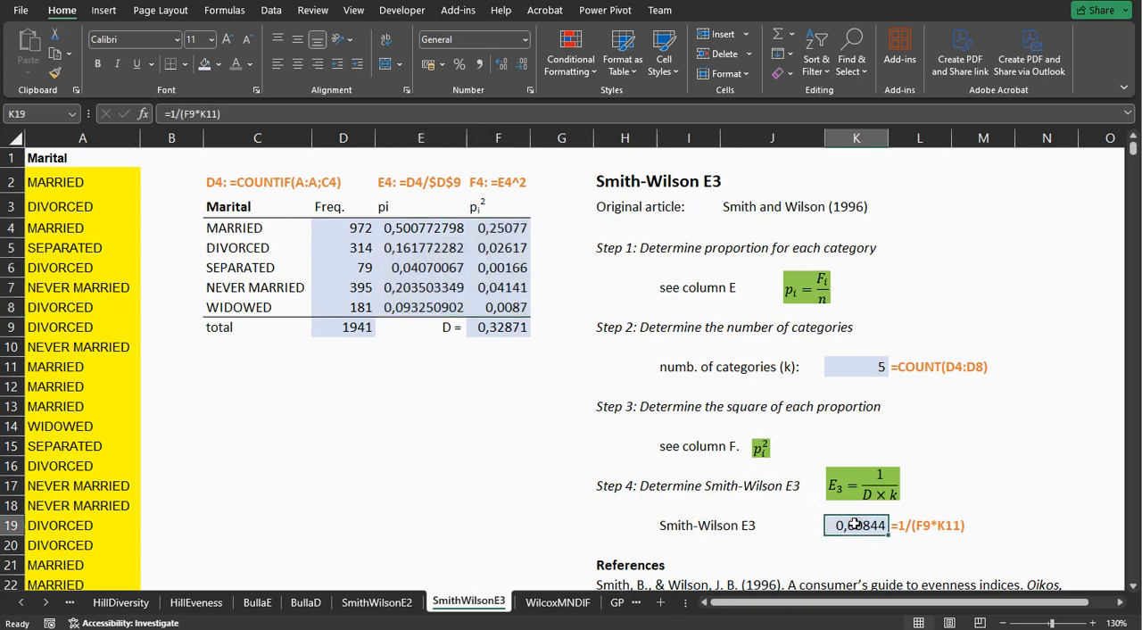
pyautogui.doubleClick(855, 525)
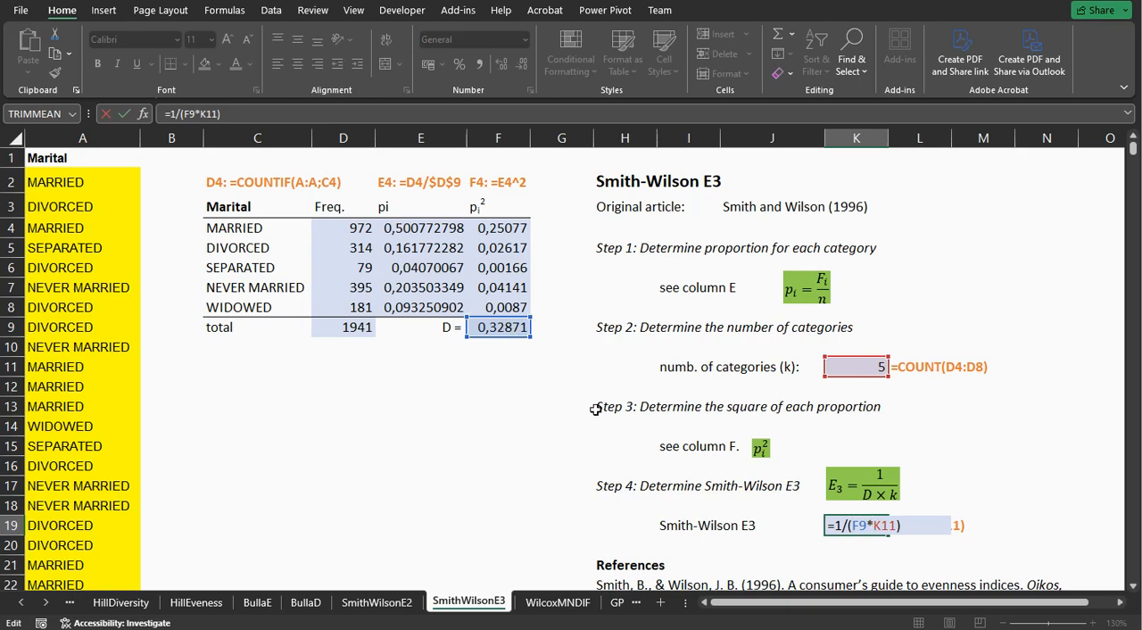
pyautogui.press('Return')
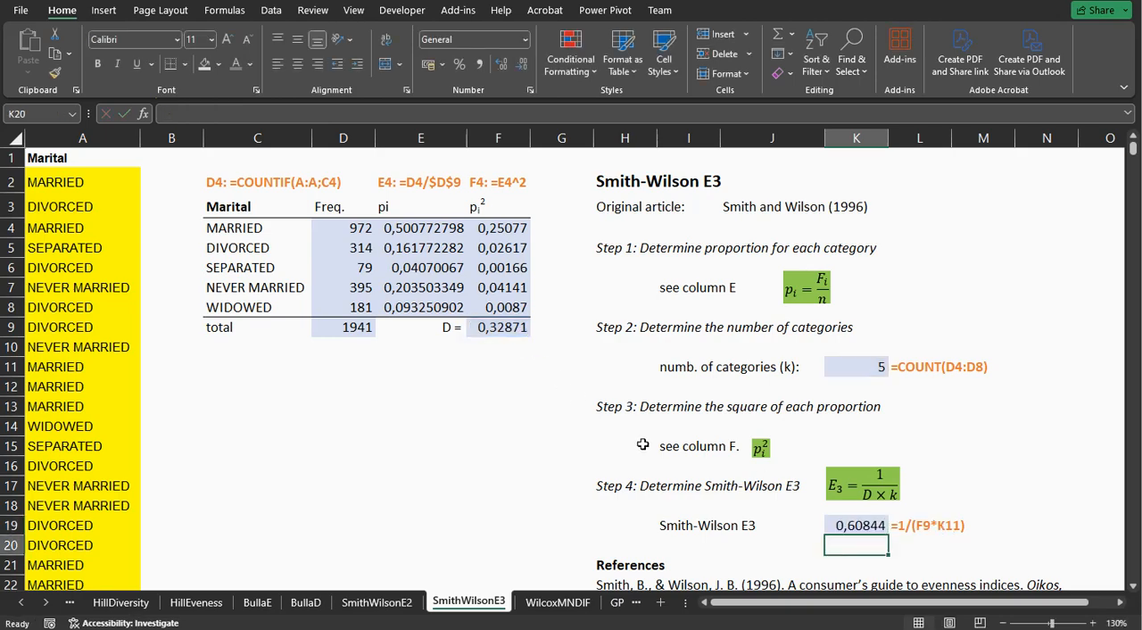
# Switch to the WilcoxMNDIF sheet and shade the pairwise differences in E15:H18 with the light-blue fill of the other calculated cells.
pyautogui.click(560, 602)
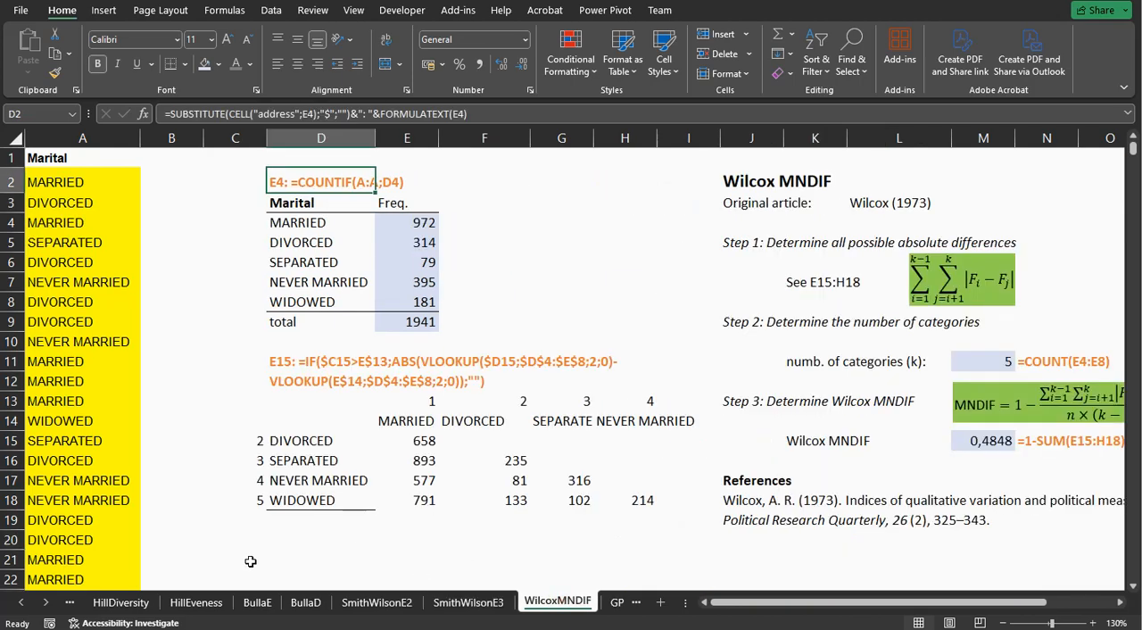
pyautogui.click(45, 602)
pyautogui.click(45, 602)
pyautogui.click(45, 602)
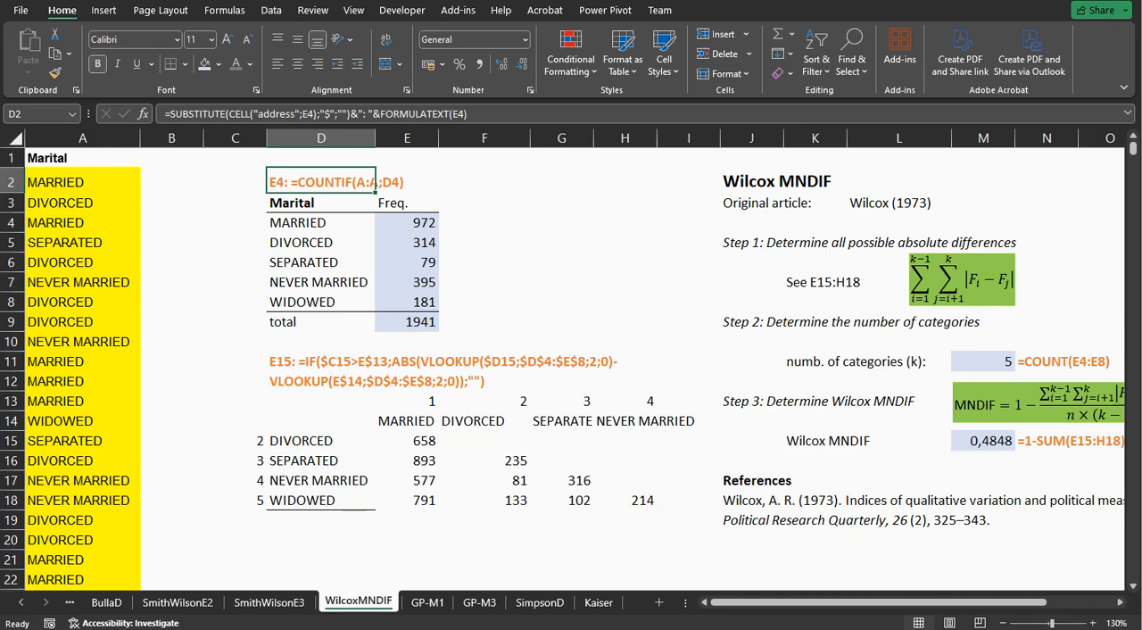
pyautogui.moveTo(891, 605)
pyautogui.mouseDown()
pyautogui.moveTo(908, 606)
pyautogui.moveTo(892, 605)
pyautogui.mouseUp()
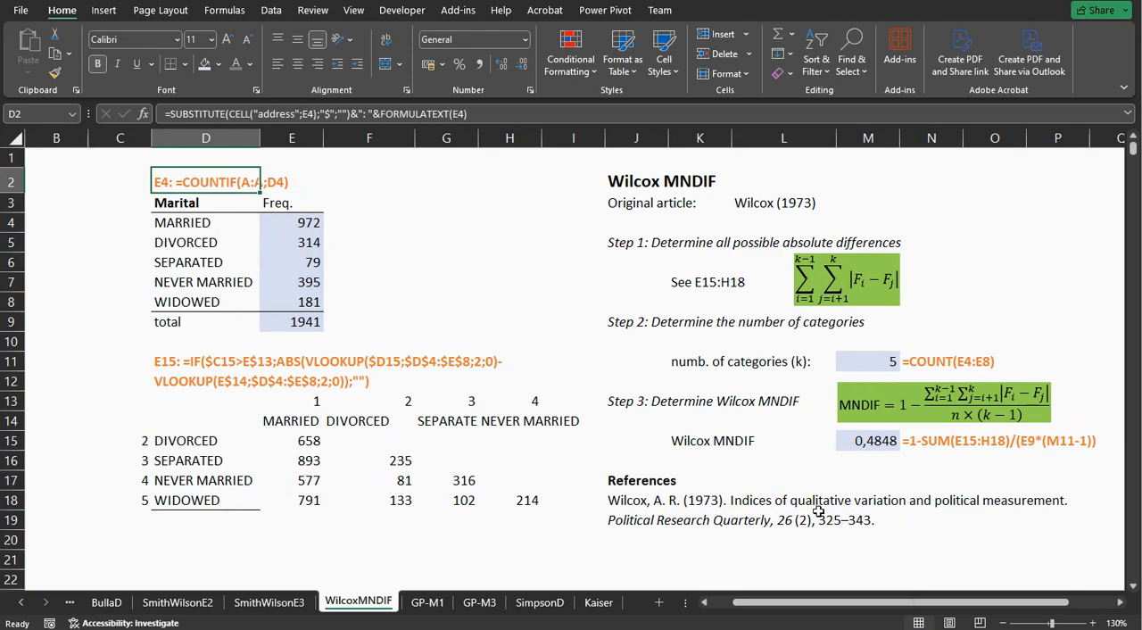
pyautogui.moveTo(303, 440); pyautogui.dragTo(534, 500)
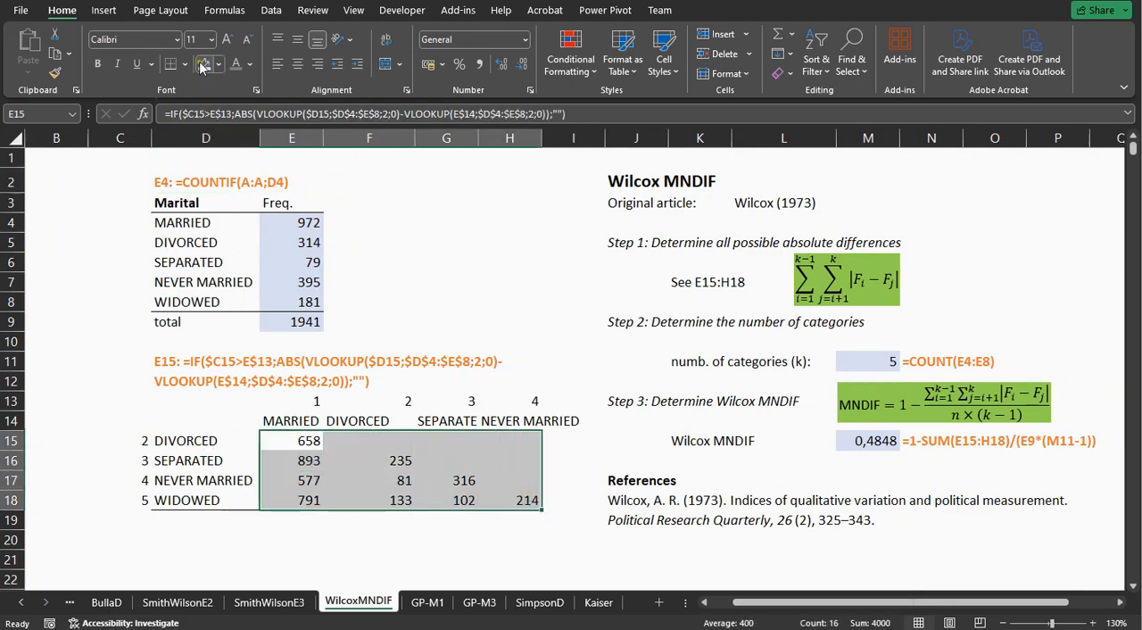
# Inspect the absolute-difference formula in E15 and the frequency table cells it looks up.
pyautogui.click(219, 374)
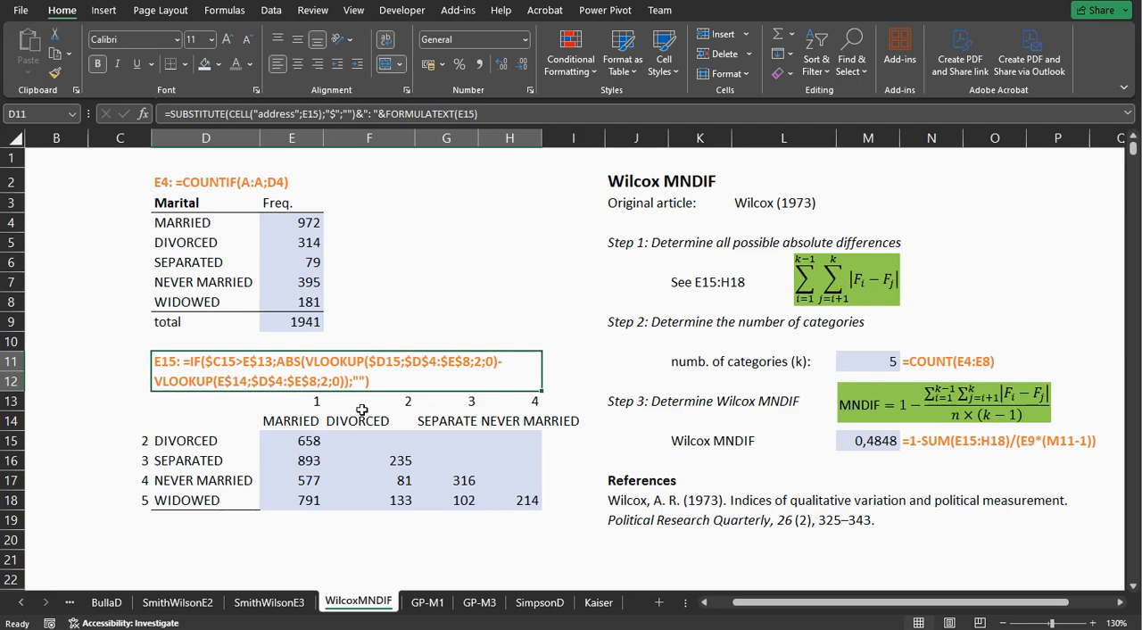
pyautogui.doubleClick(307, 443)
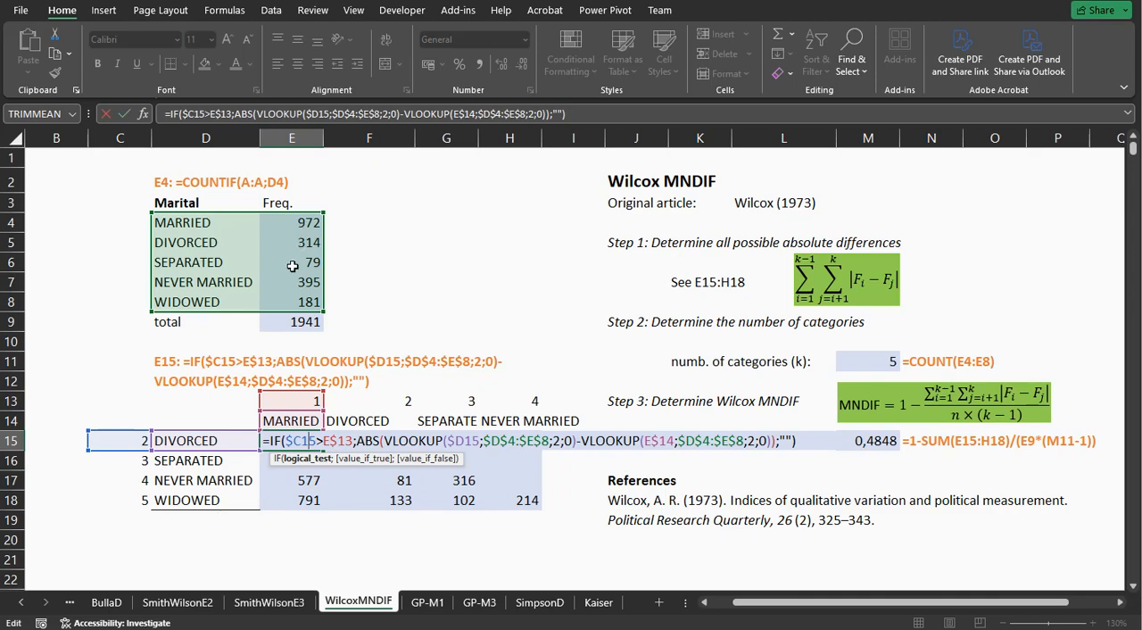
pyautogui.press('Return')
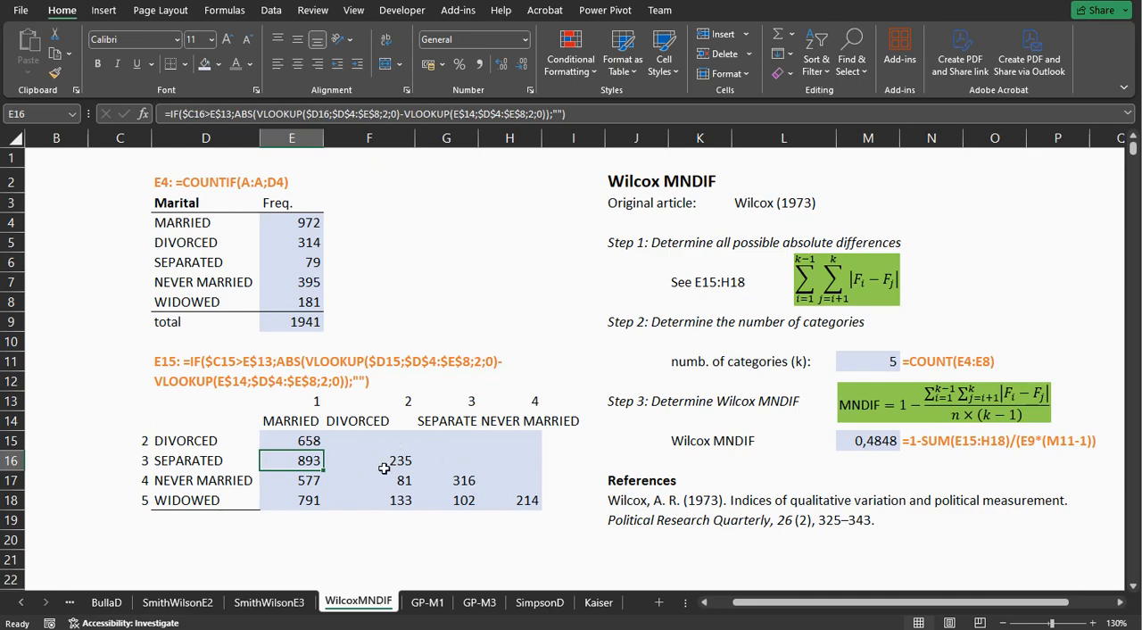
# Inspect the category count formula in M11 and how the Wilcox MNDIF formula in M15 uses it.
pyautogui.click(873, 362)
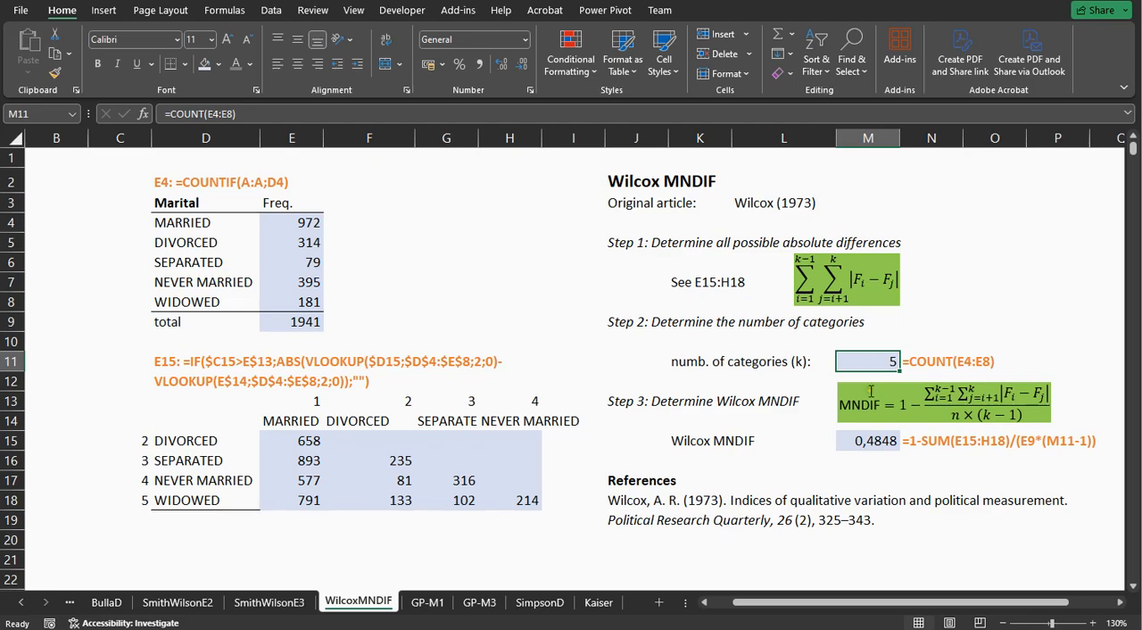
pyautogui.doubleClick(858, 440)
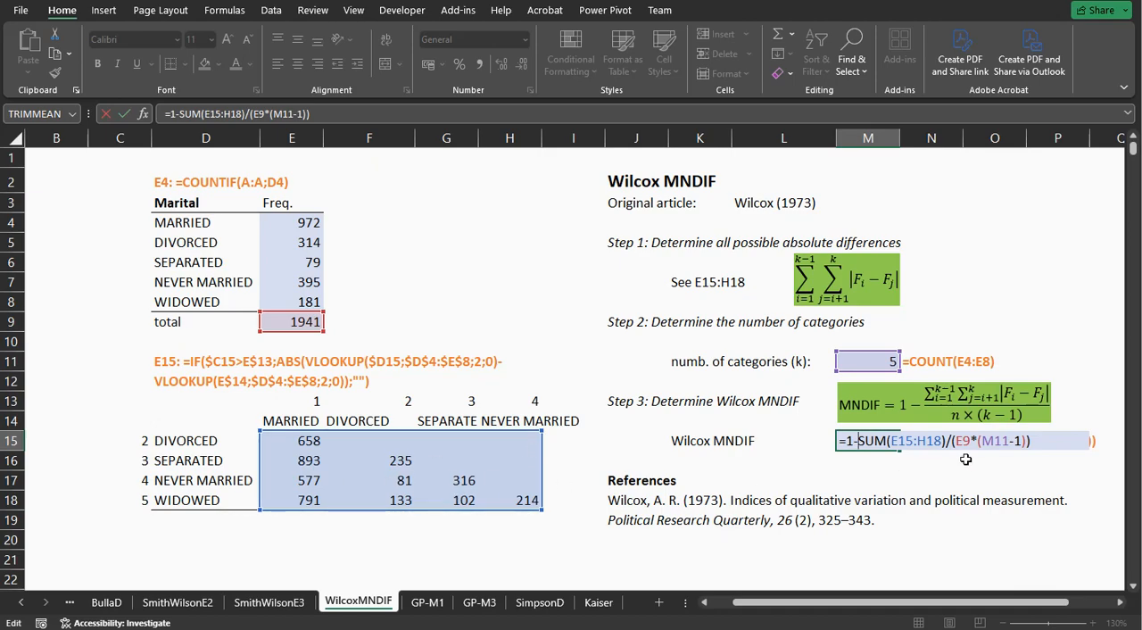
pyautogui.press('Return')
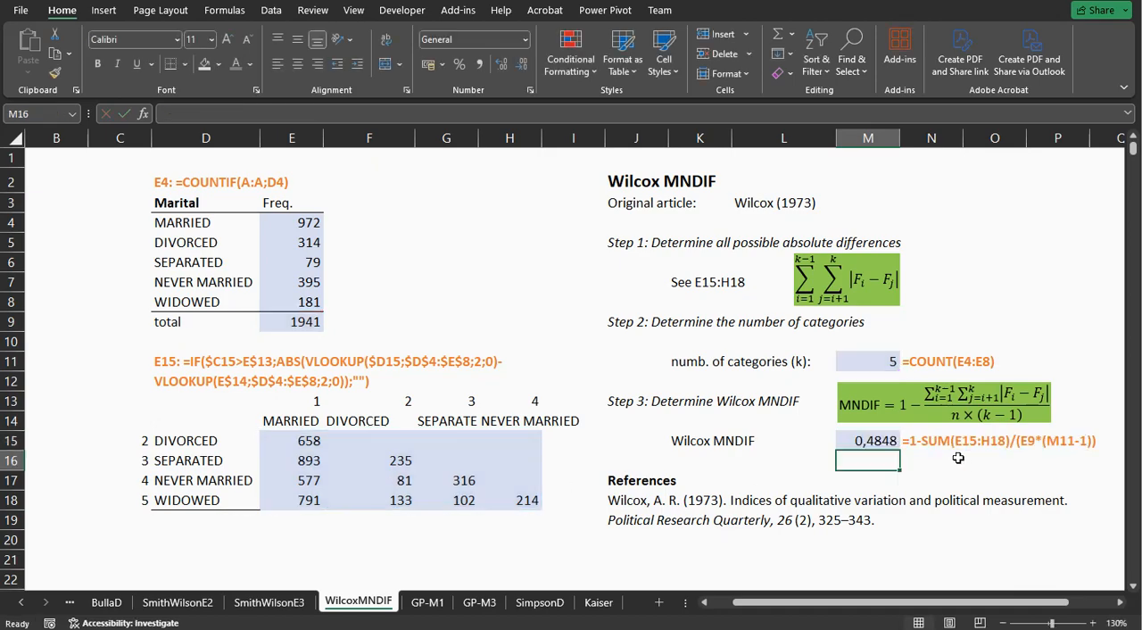
# Switch to the GP-M1 sheet, check the formulas in E4 and F4, and inspect the Gibbs-Poston M1 formula in K19.
pyautogui.click(427, 603)
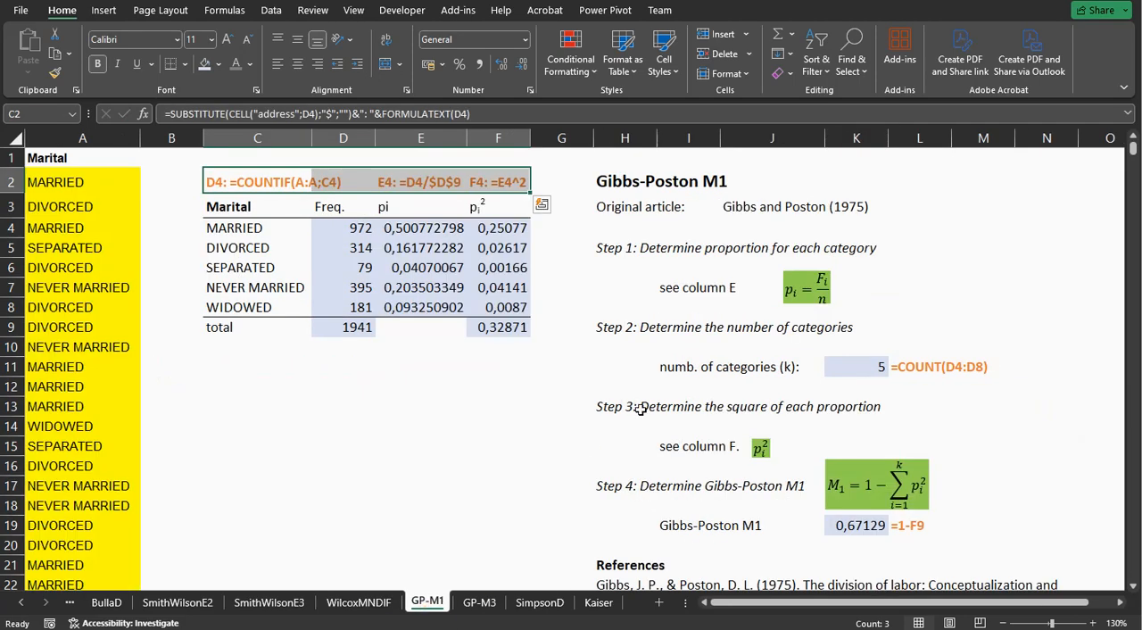
pyautogui.click(406, 227)
pyautogui.click(512, 225)
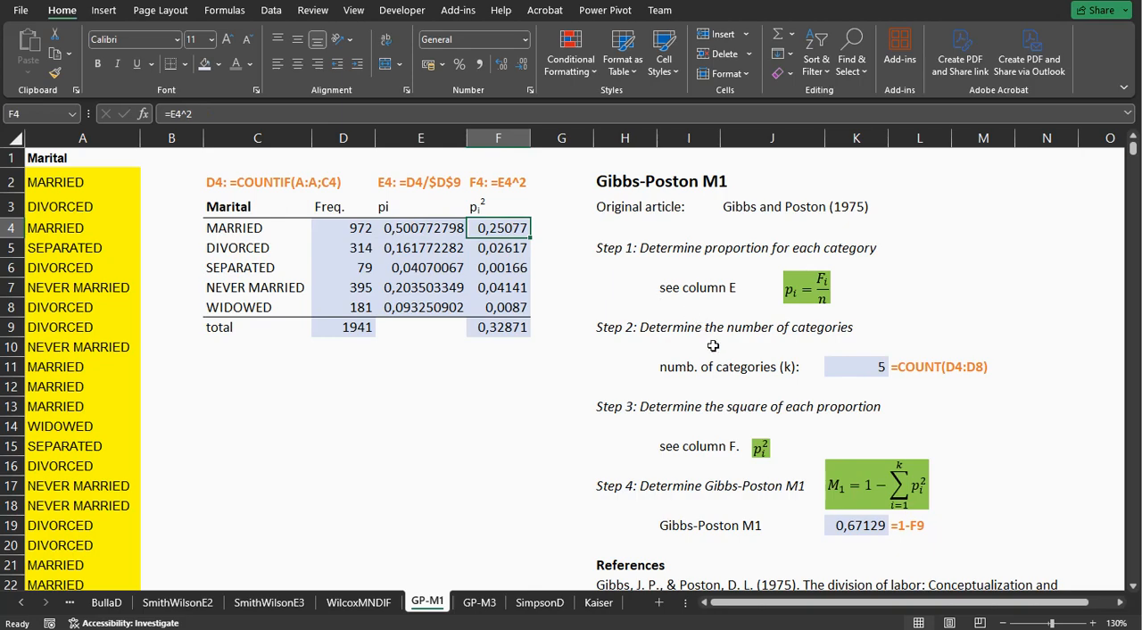
pyautogui.scroll(-1, 797, 417)
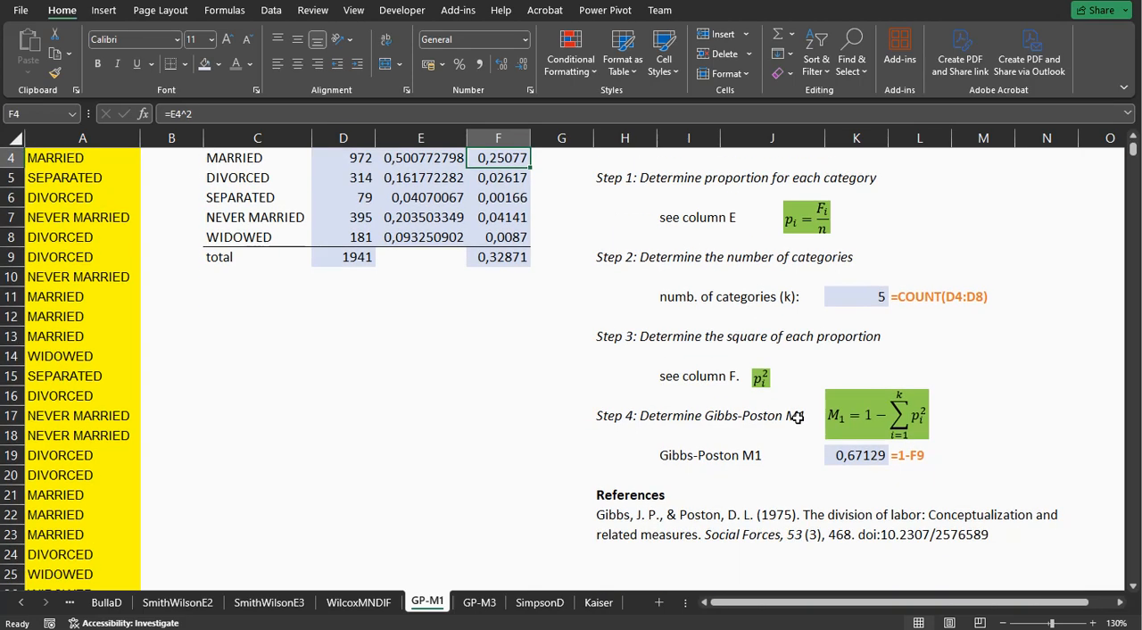
pyautogui.doubleClick(859, 455)
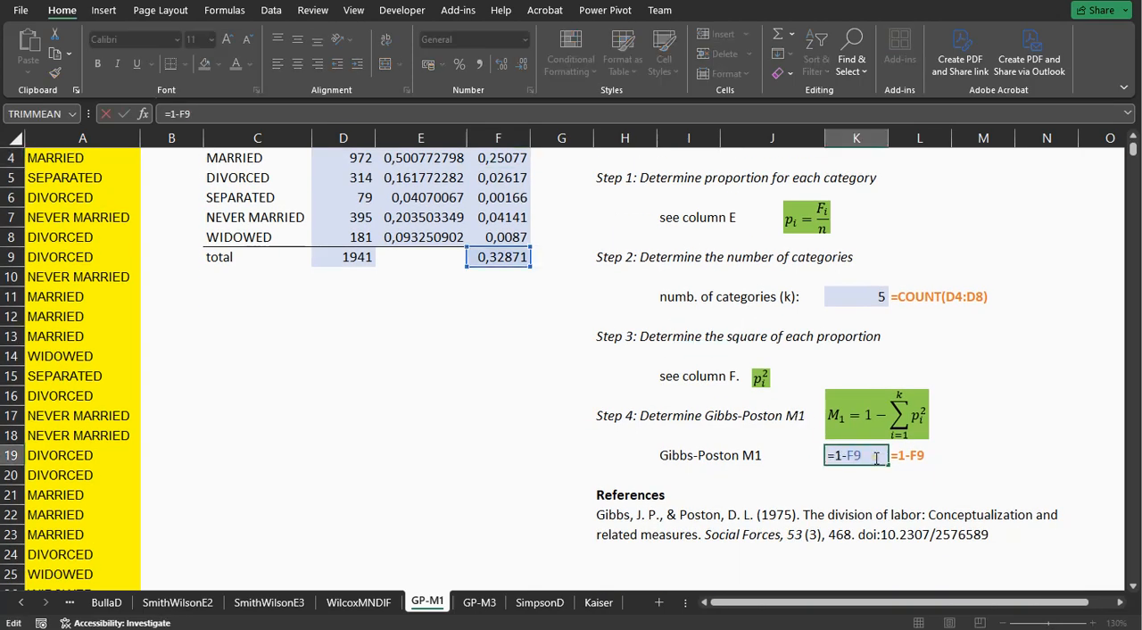
pyautogui.press('Return')
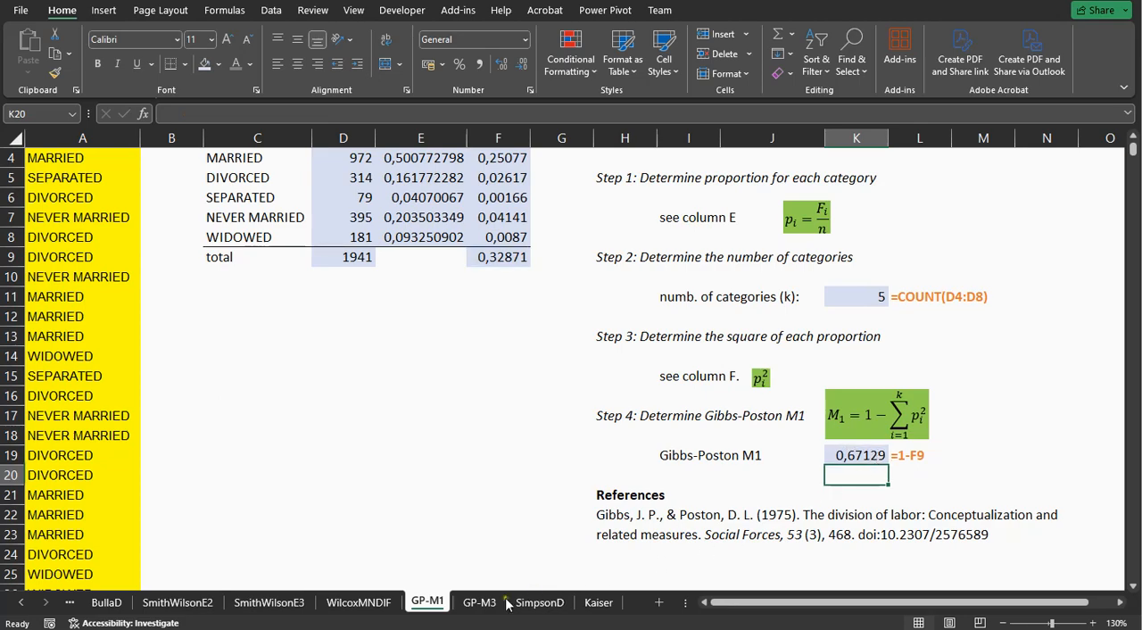
# Switch to the GP-M3 sheet and inspect the minimum proportion formula in K19 and the Gibbs-Poston M3 formula in K23.
pyautogui.click(479, 603)
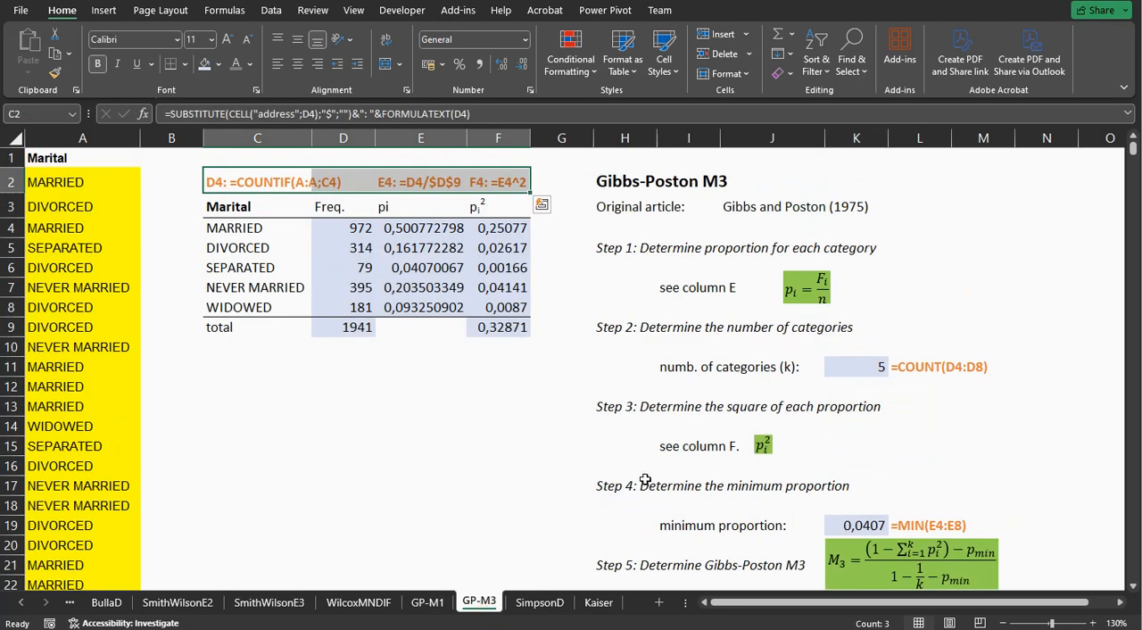
pyautogui.moveTo(401, 228); pyautogui.dragTo(488, 305)
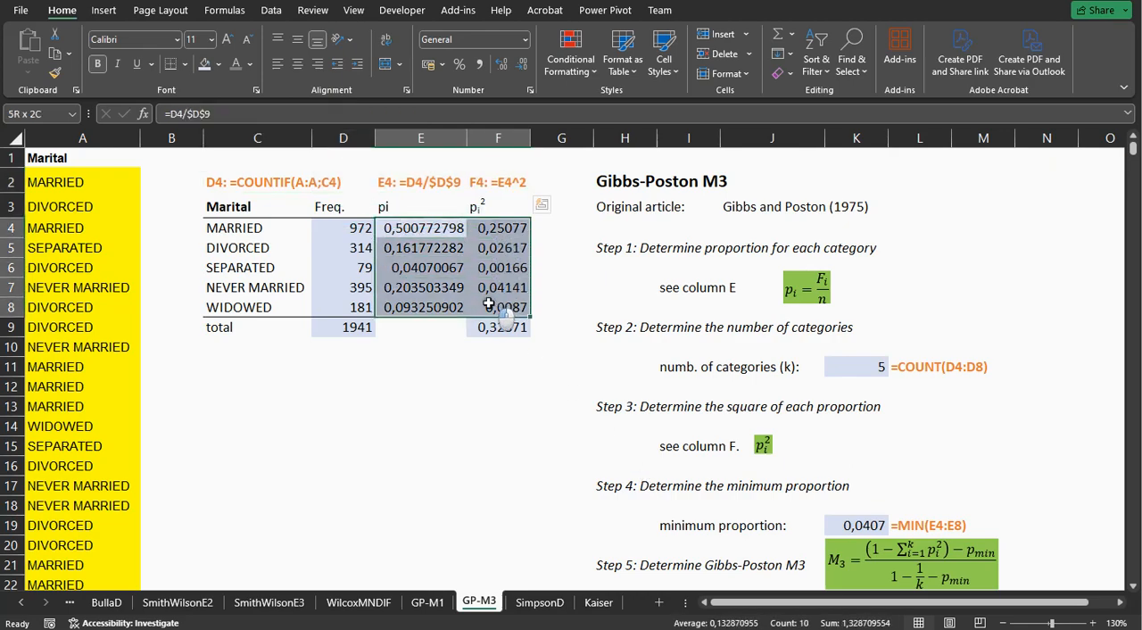
pyautogui.scroll(-1, 757, 363)
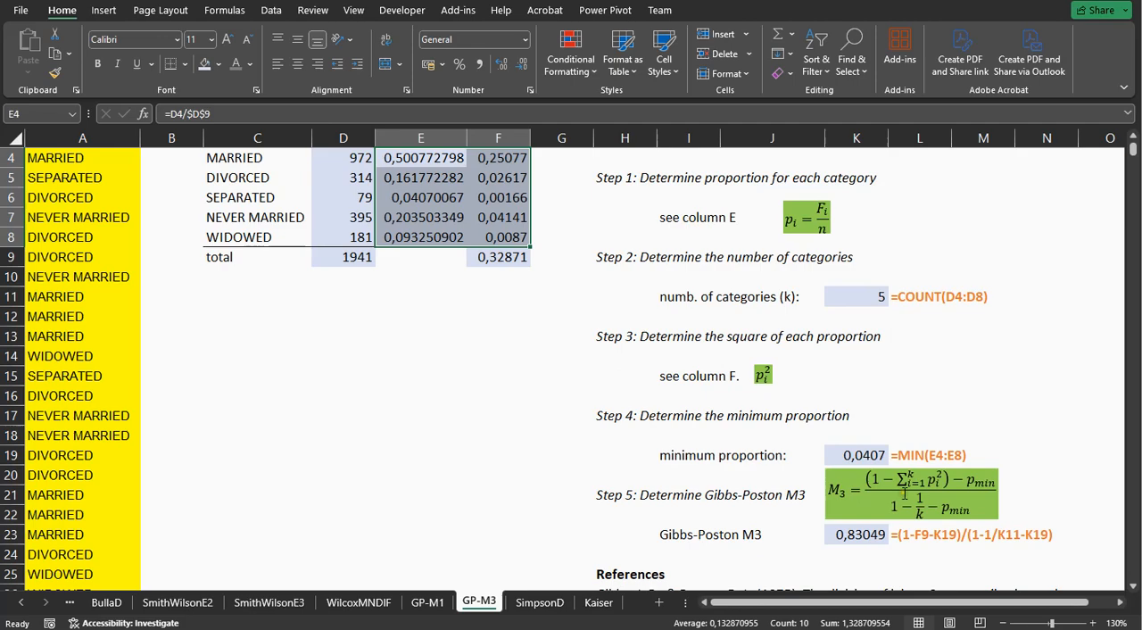
pyautogui.doubleClick(860, 455)
pyautogui.scroll(1, 834, 385)
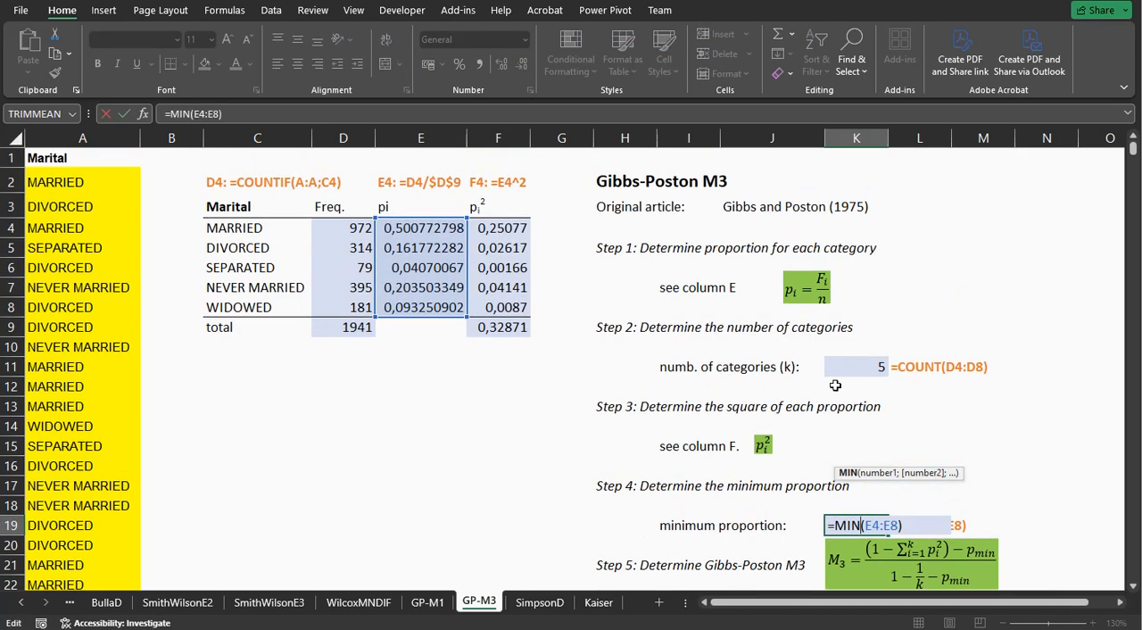
pyautogui.scroll(-1, 835, 385)
pyautogui.press('Return')
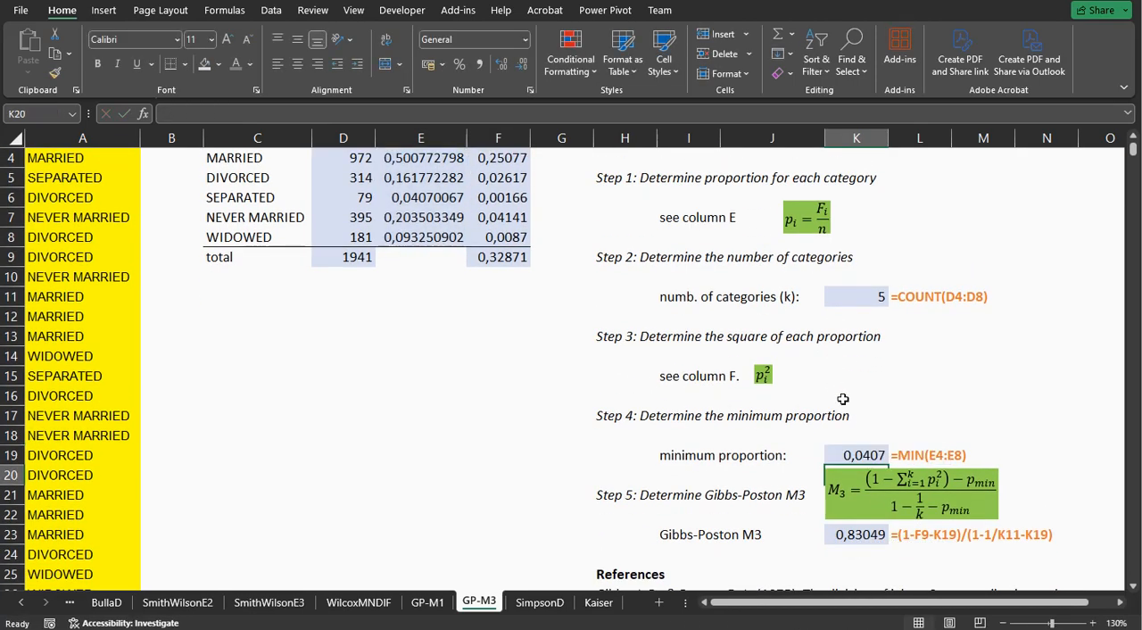
pyautogui.doubleClick(867, 533)
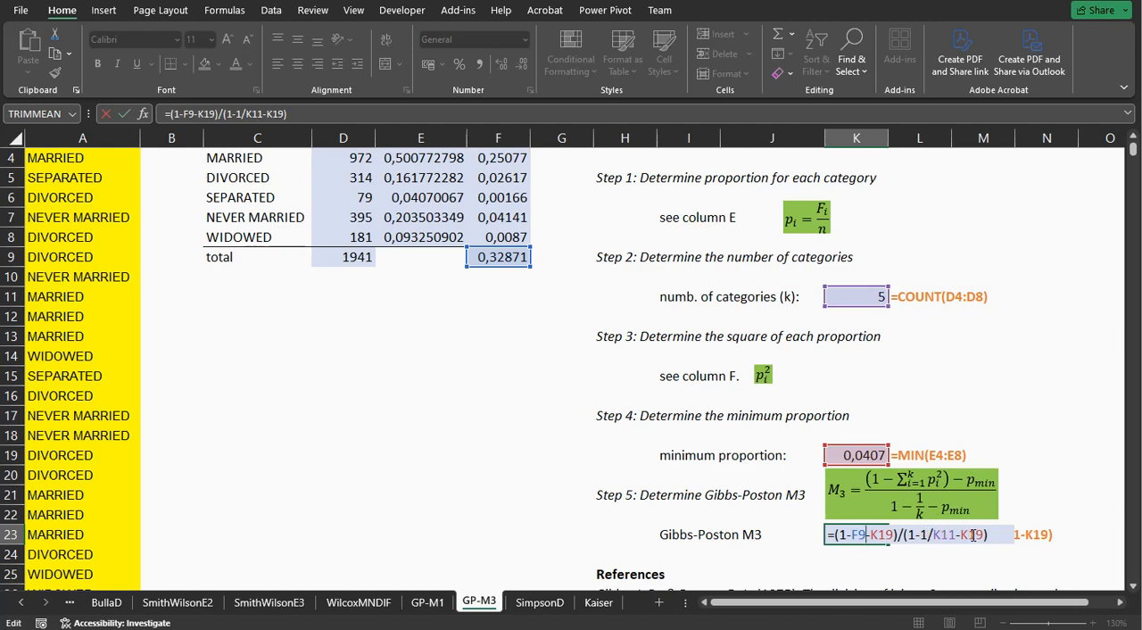
pyautogui.press('Return')
# Switch to the SimpsonD sheet and inspect the squared proportion in F4 and the frequency product formula in E4.
pyautogui.click(535, 603)
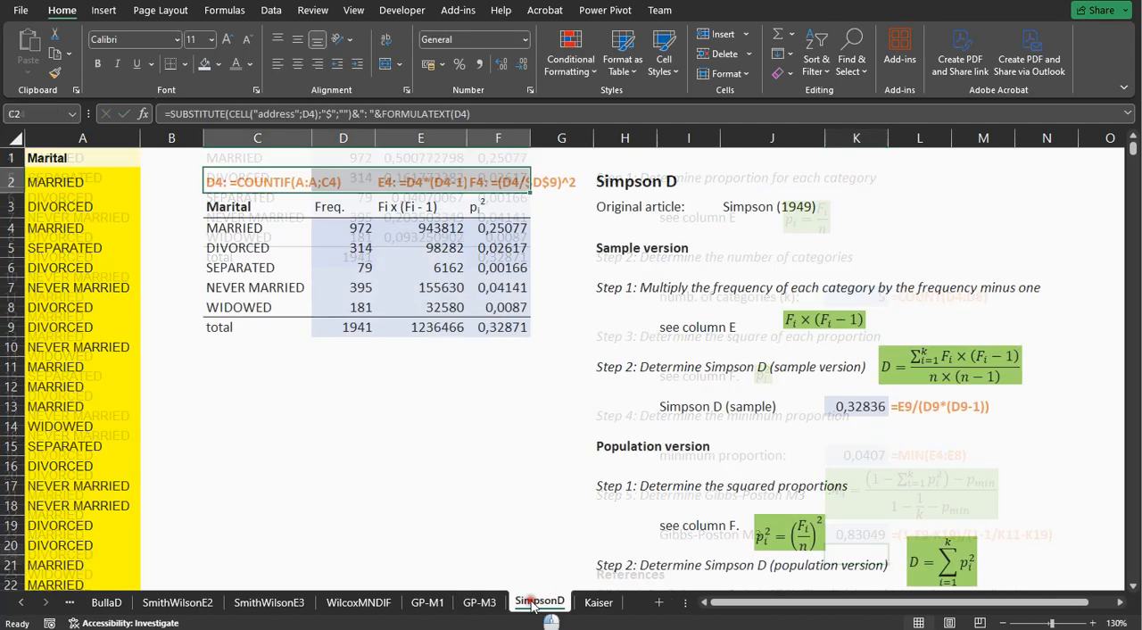
pyautogui.click(484, 230)
pyautogui.doubleClick(420, 231)
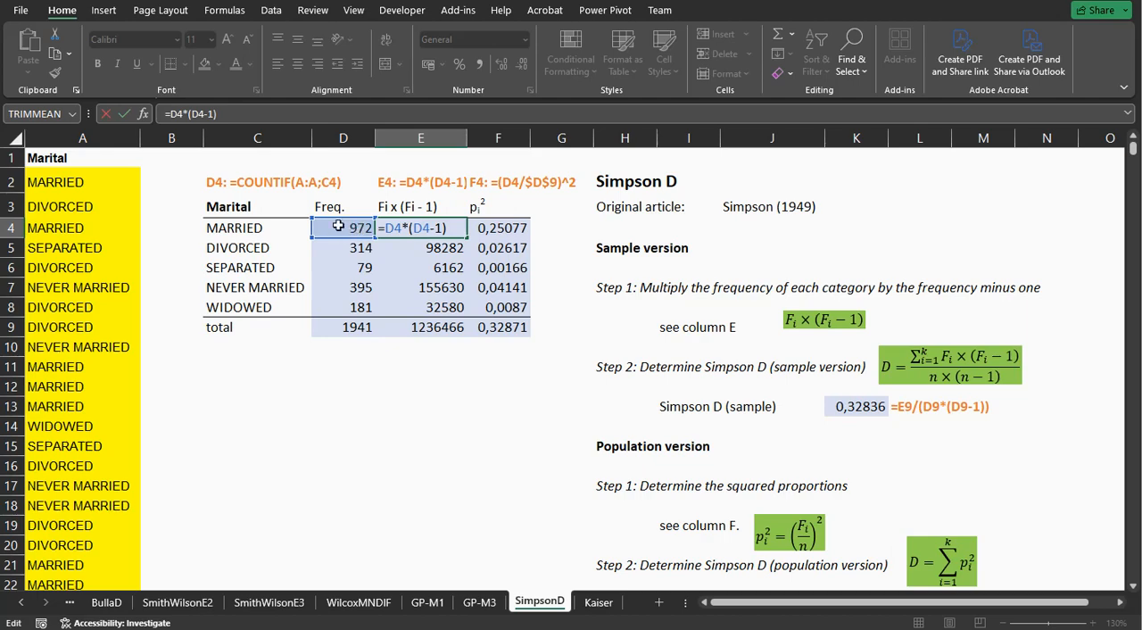
pyautogui.press('Escape')
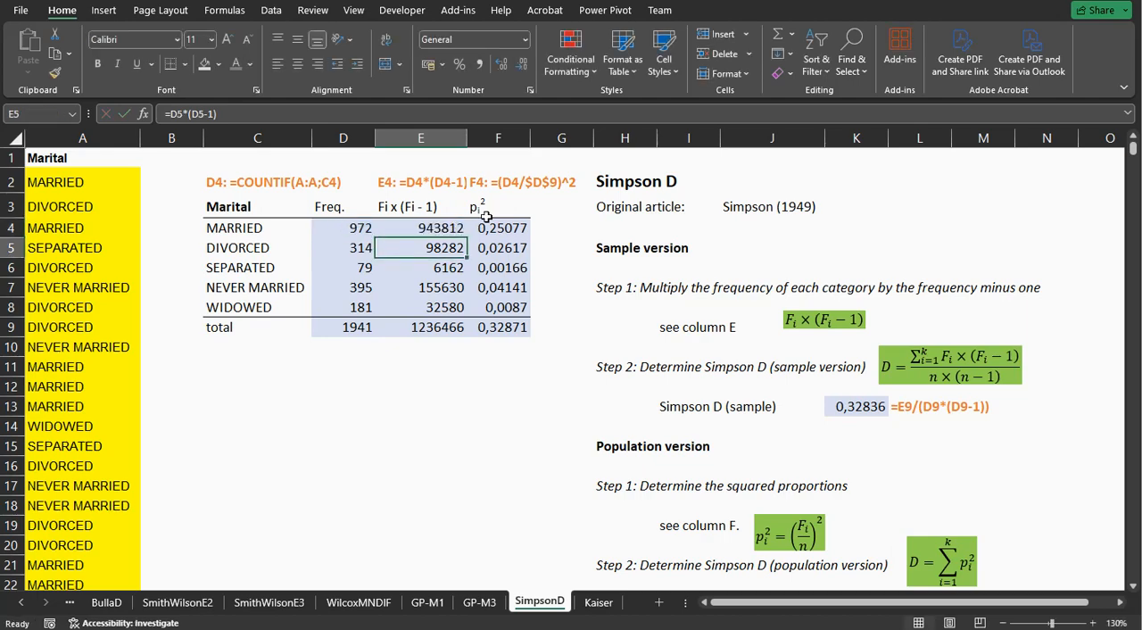
# Inspect the squared proportion formula in F4 and the sample version Simpson D formula in K13.
pyautogui.click(484, 228)
pyautogui.doubleClick(484, 228)
pyautogui.press('Return')
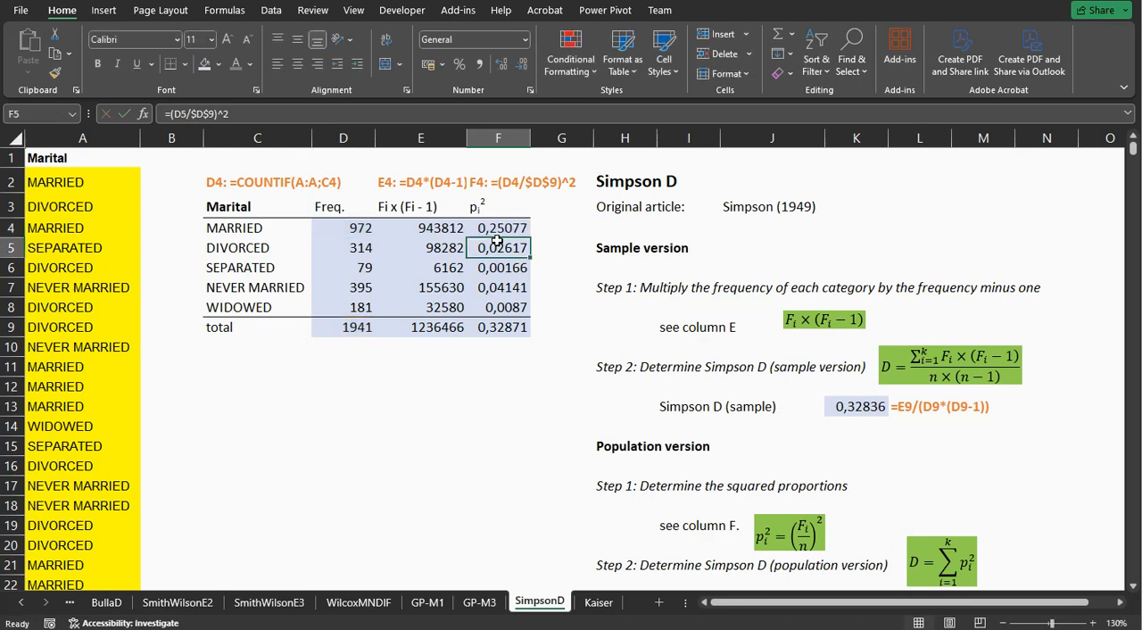
pyautogui.click(854, 412)
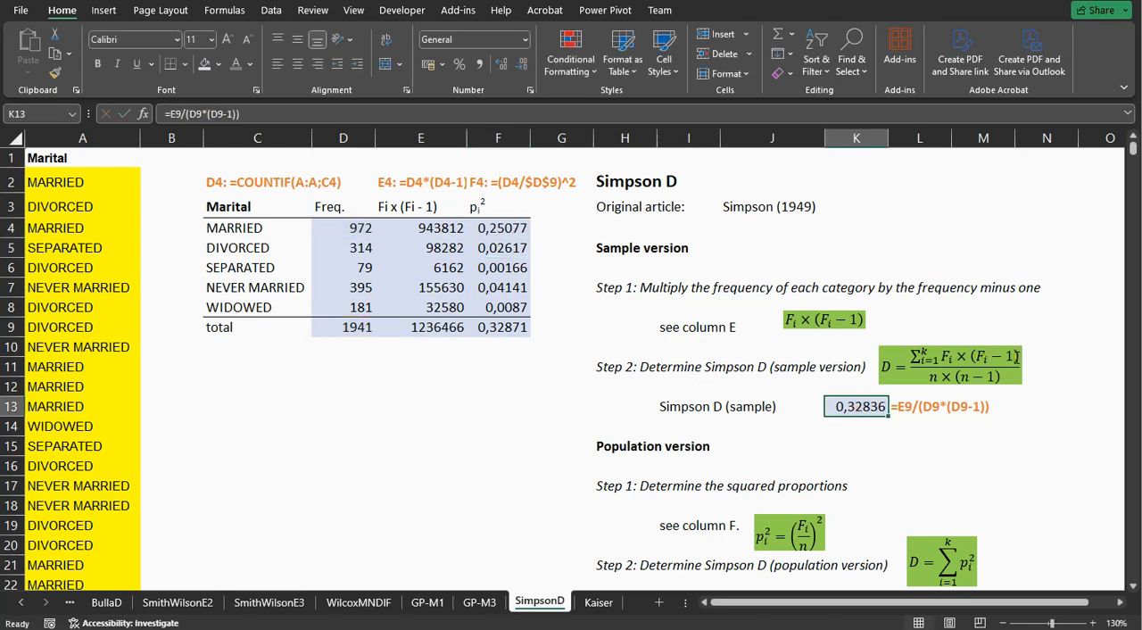
pyautogui.doubleClick(863, 406)
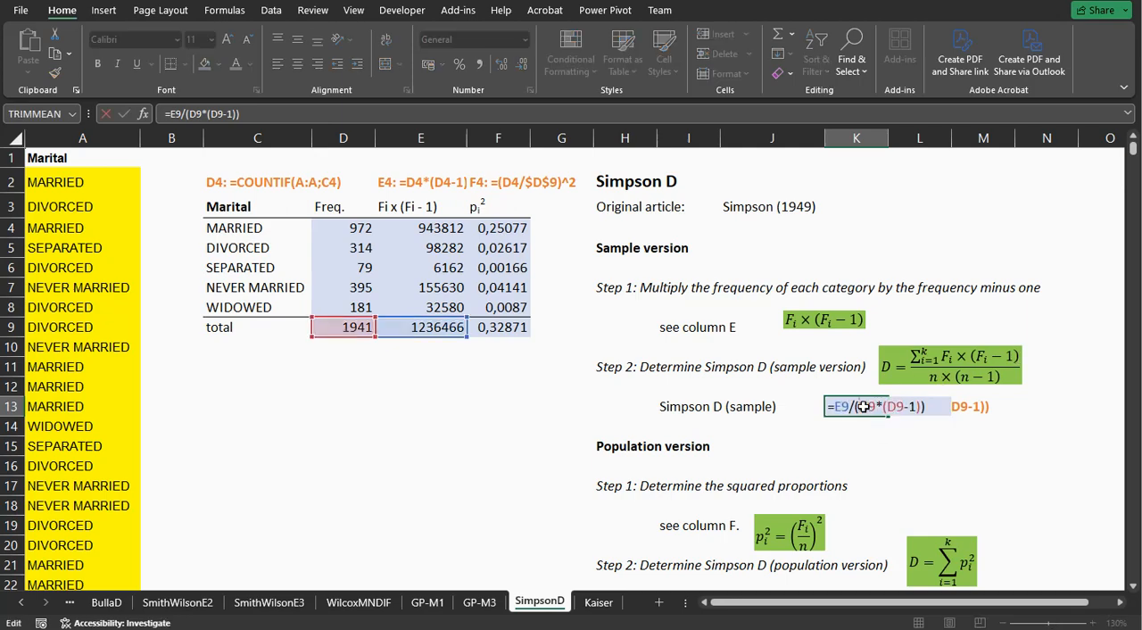
pyautogui.press('Return')
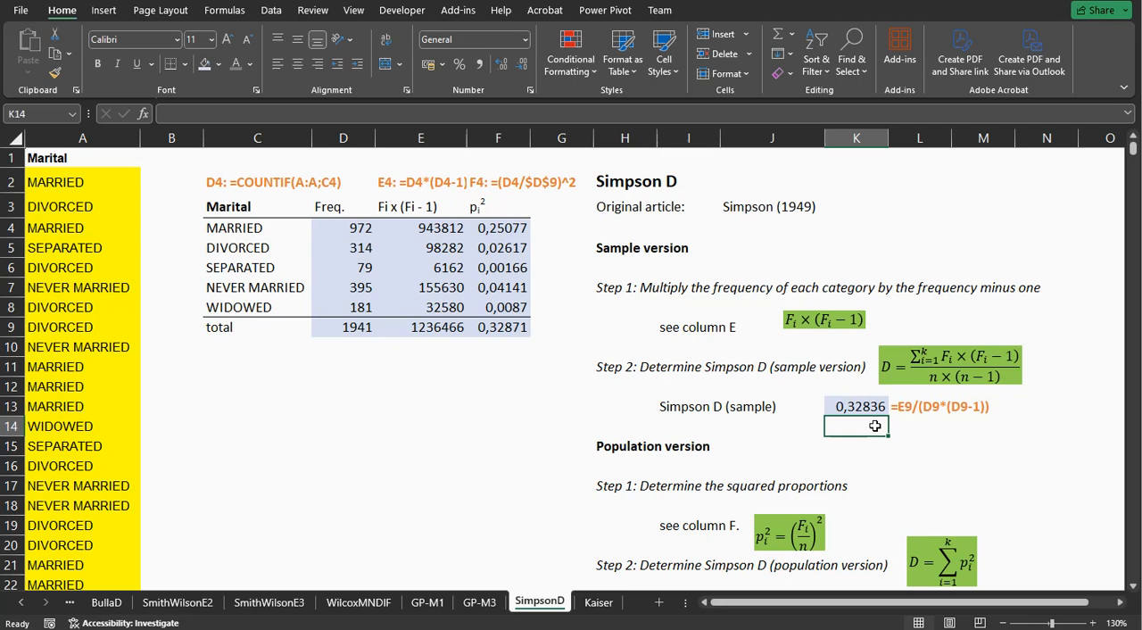
# Inspect the population version Simpson D formula in K23 and the complement formulas in K27 and K28.
pyautogui.scroll(-1, 875, 425)
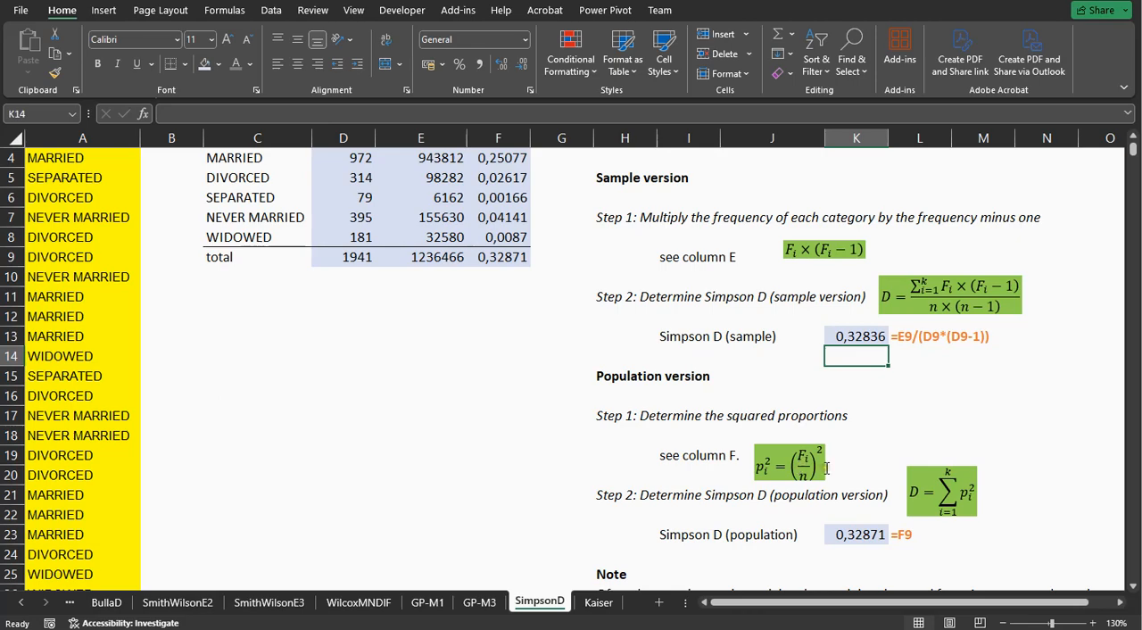
pyautogui.doubleClick(852, 533)
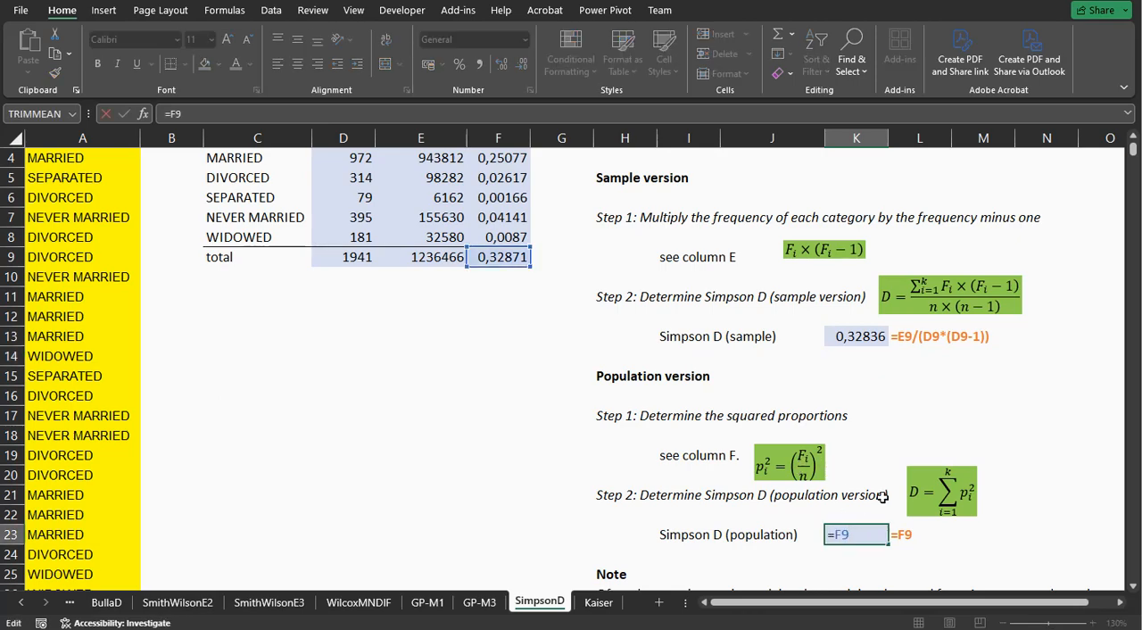
pyautogui.press('Return')
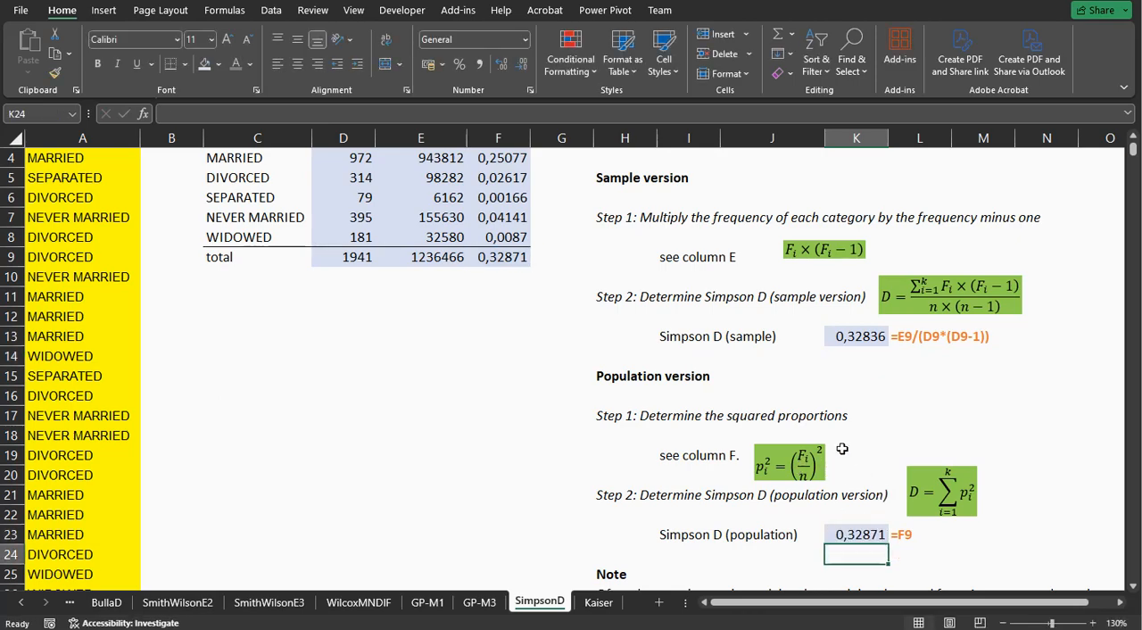
pyautogui.scroll(-1, 841, 449)
pyautogui.scroll(-2, 841, 449)
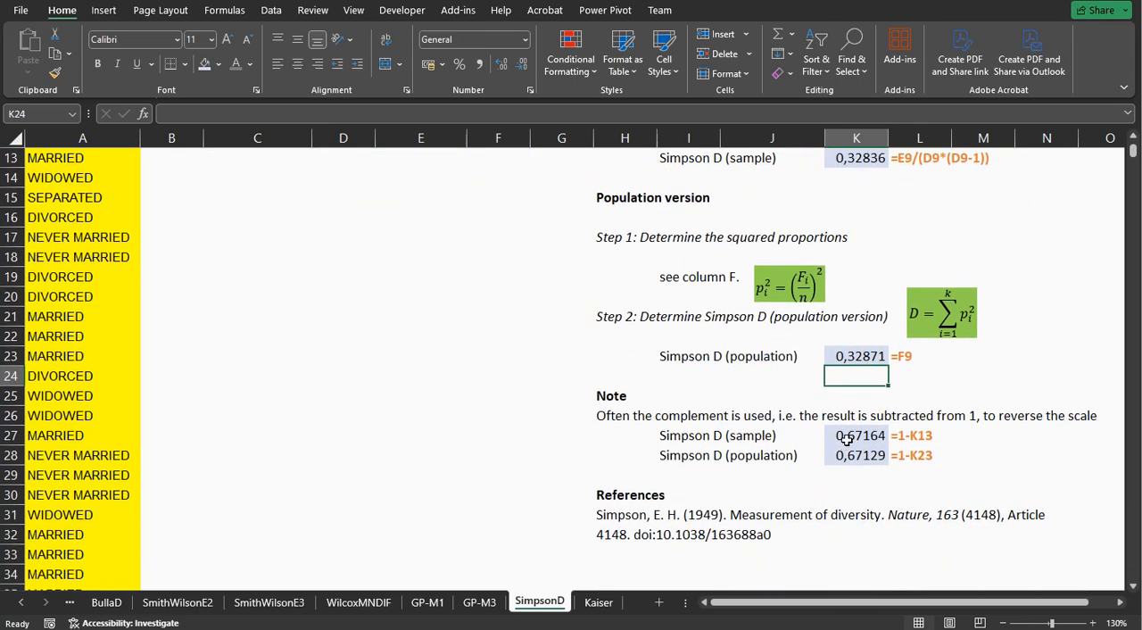
pyautogui.click(847, 439)
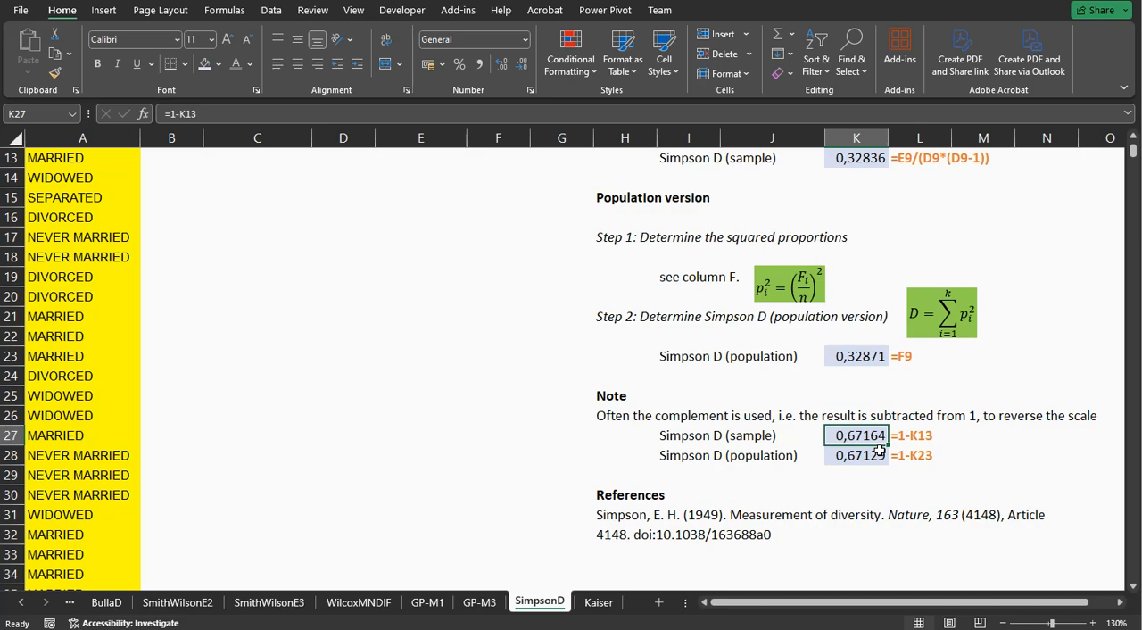
pyautogui.click(878, 453)
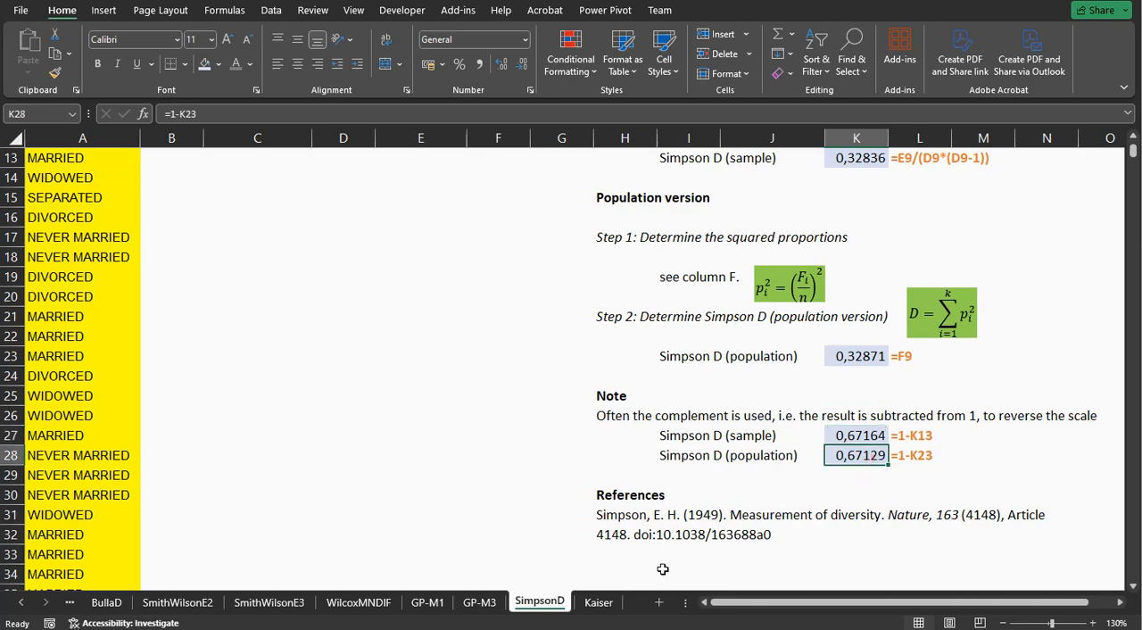
# Switch to the Kaiser sheet and inspect the proportion-times-k formula in E4 and the squaring formula in F4.
pyautogui.click(596, 603)
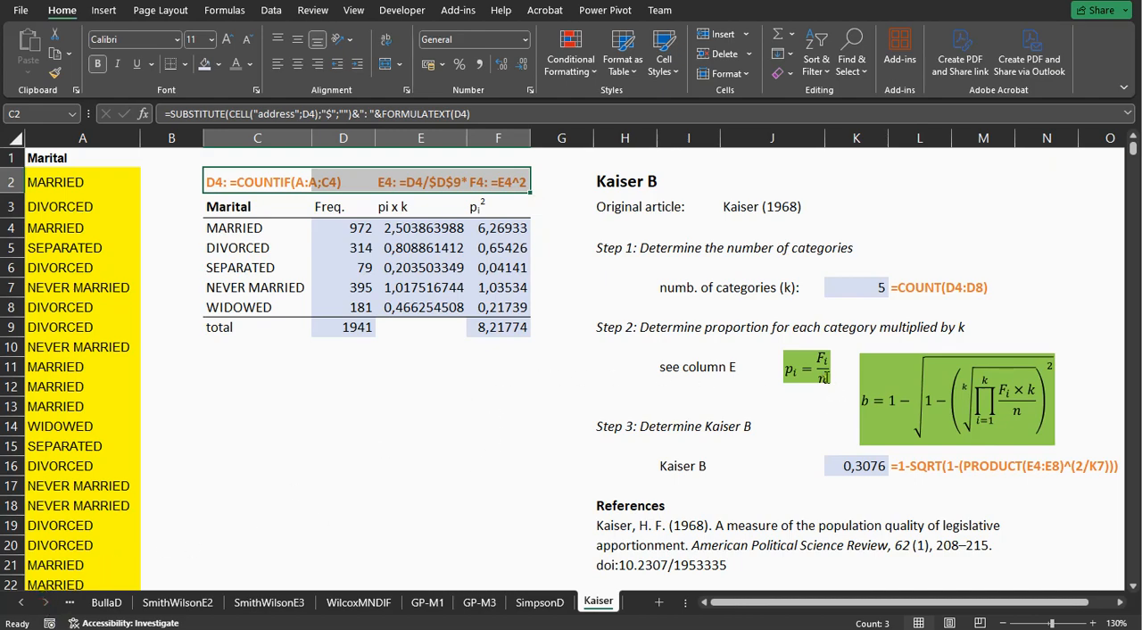
pyautogui.click(412, 230)
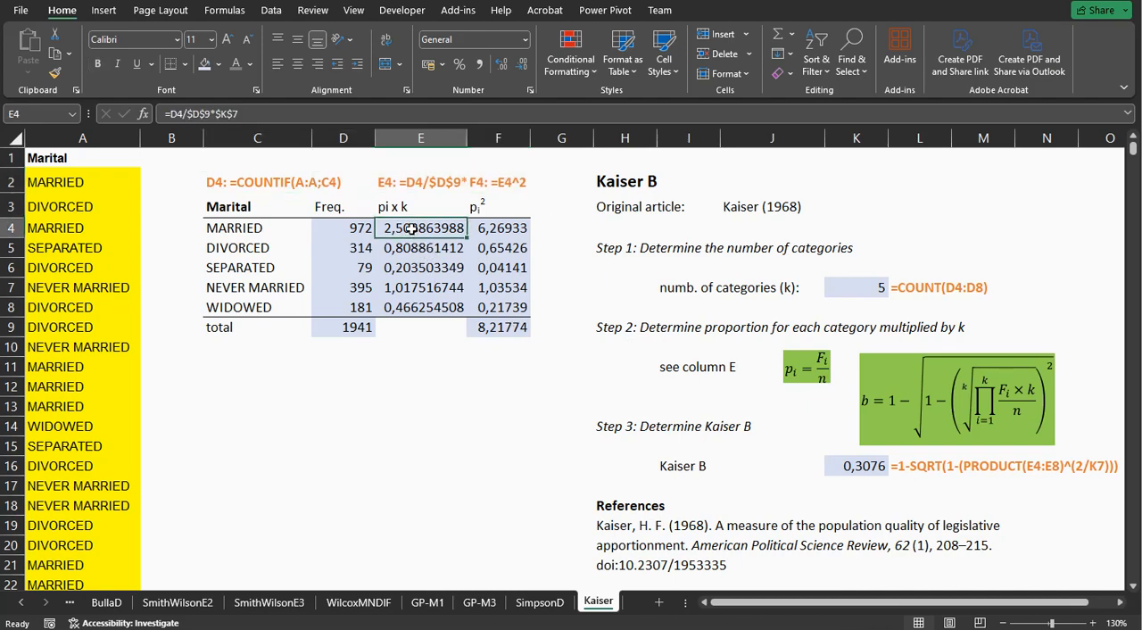
pyautogui.doubleClick(412, 230)
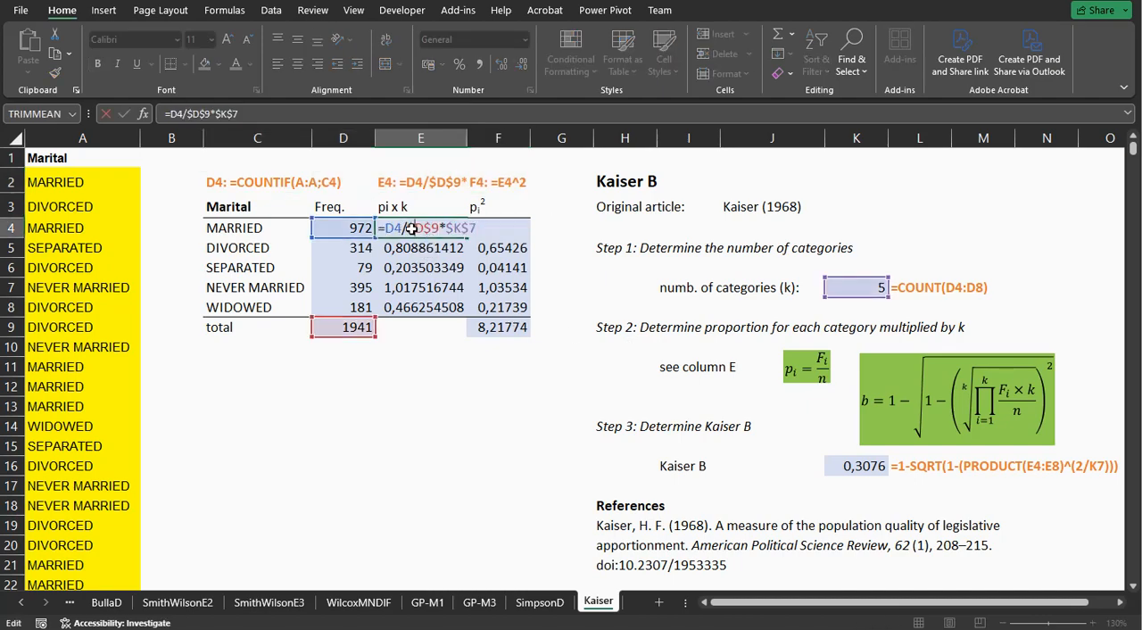
pyautogui.press('Escape')
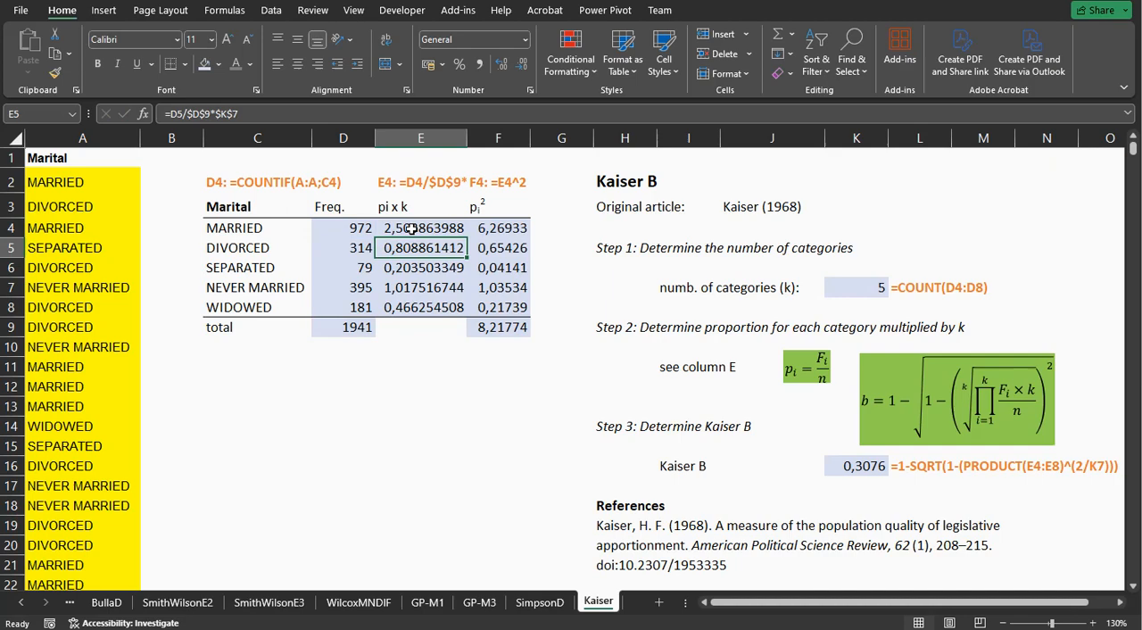
pyautogui.click(483, 229)
pyautogui.doubleClick(483, 228)
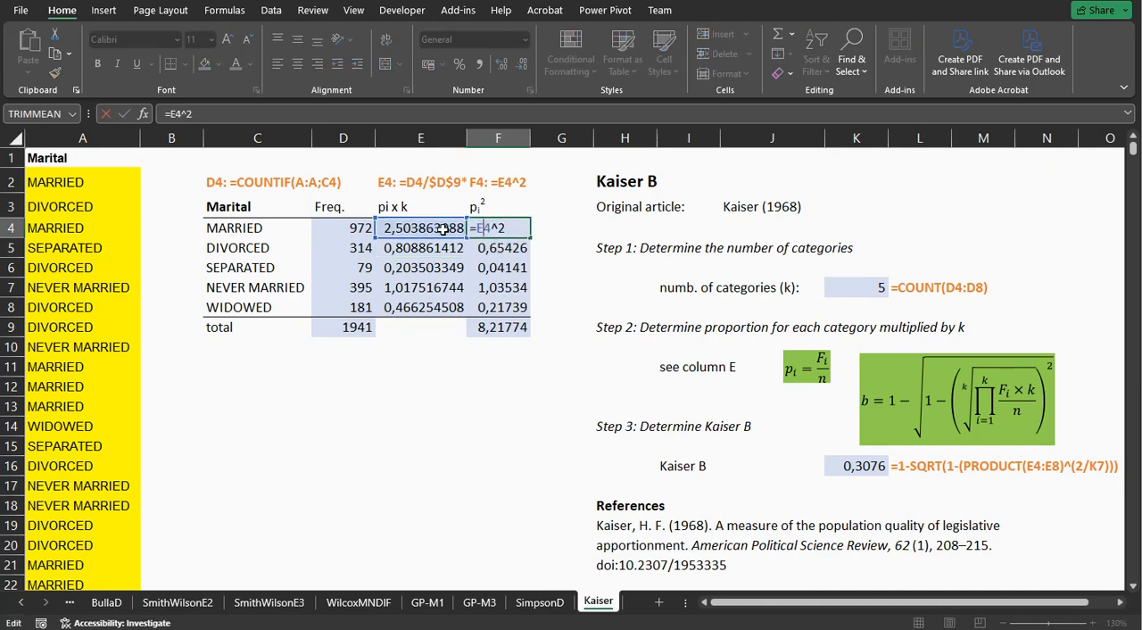
pyautogui.press('Return')
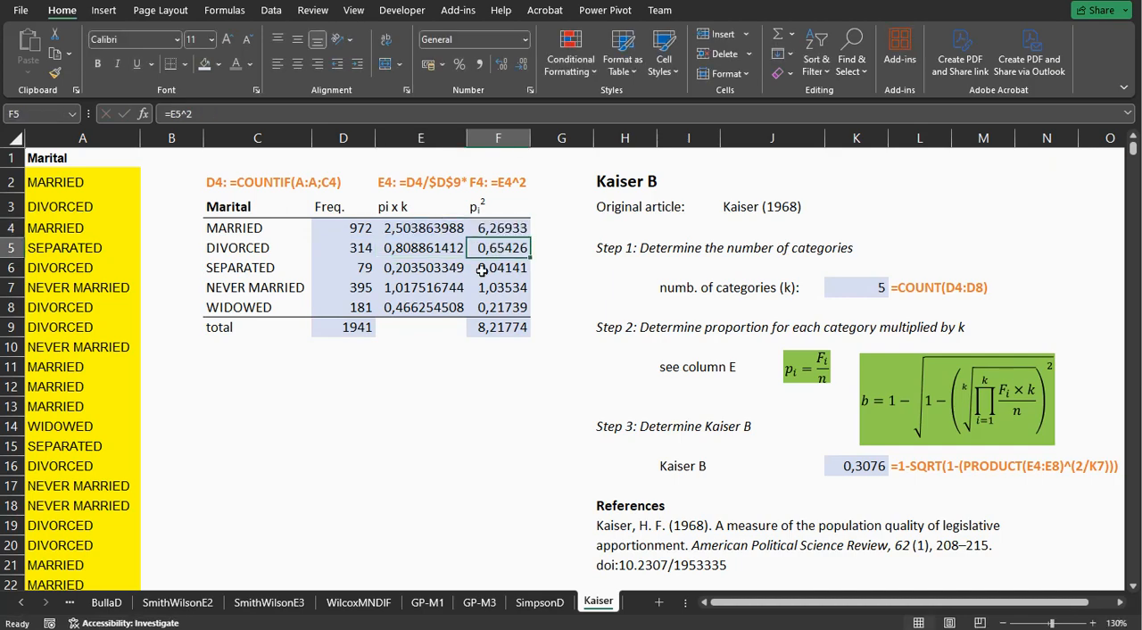
# Change the column header text in F3 to "(pix k)2".
pyautogui.click(480, 207)
pyautogui.doubleClick(479, 207)
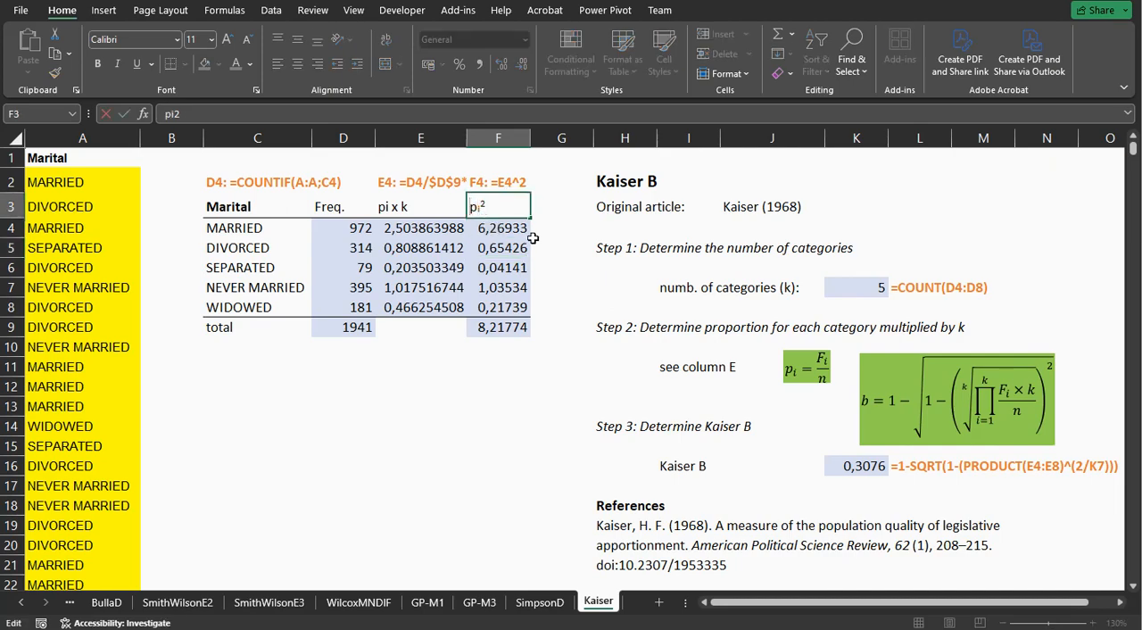
pyautogui.write('(pix k')
# Remove the subscript effect from the "x k)" part of the F3 header and commit the cell.
pyautogui.hotkey('shift', 'Left')
pyautogui.hotkey('shift', 'Left')
pyautogui.hotkey('shift', 'Left')
pyautogui.hscroll(1, 556, 230)
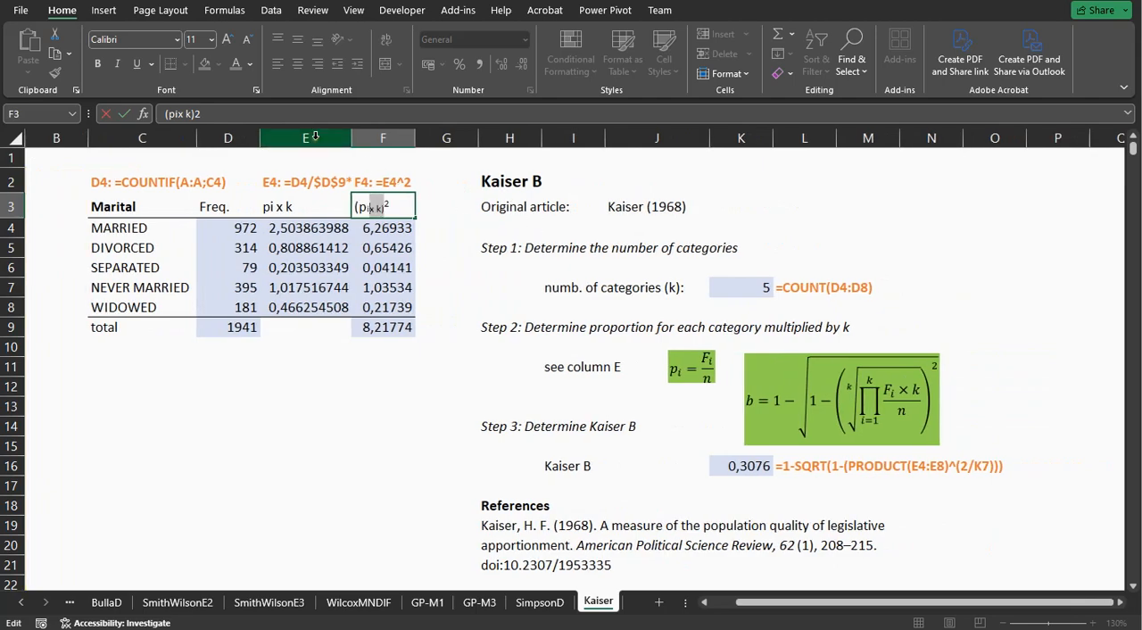
pyautogui.click(257, 93)
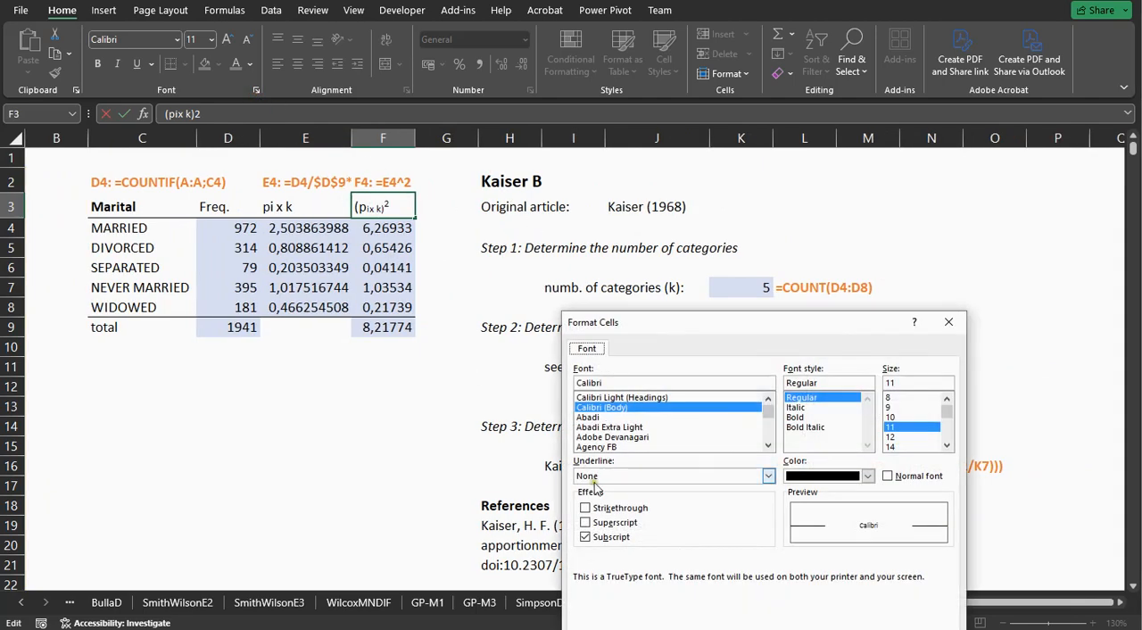
pyautogui.click(609, 536)
pyautogui.click(727, 617)
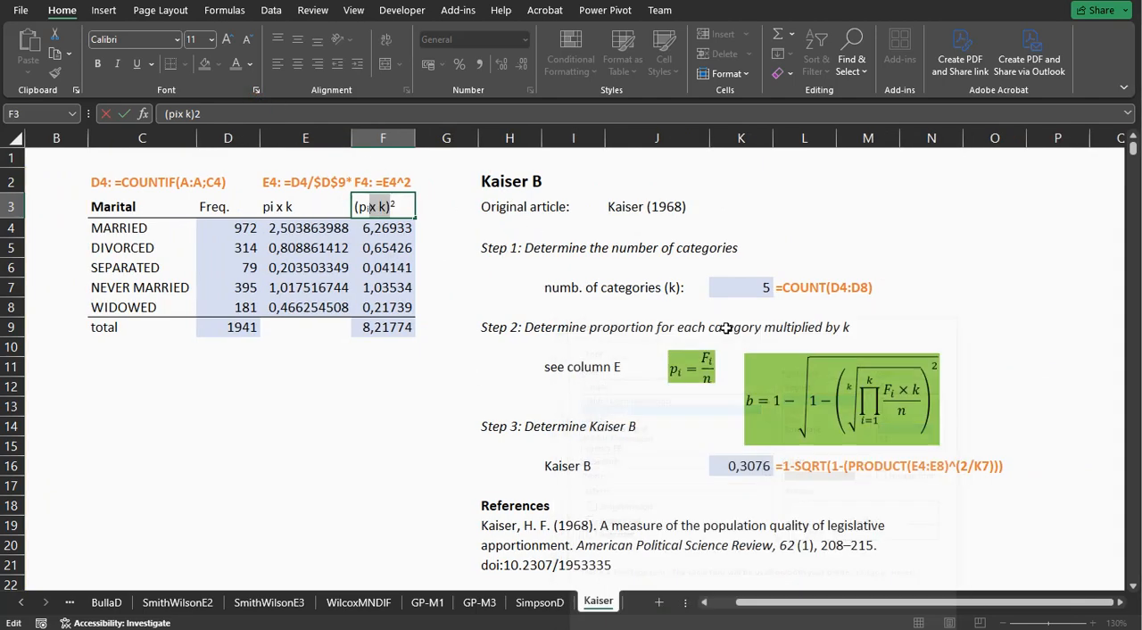
pyautogui.click(496, 275)
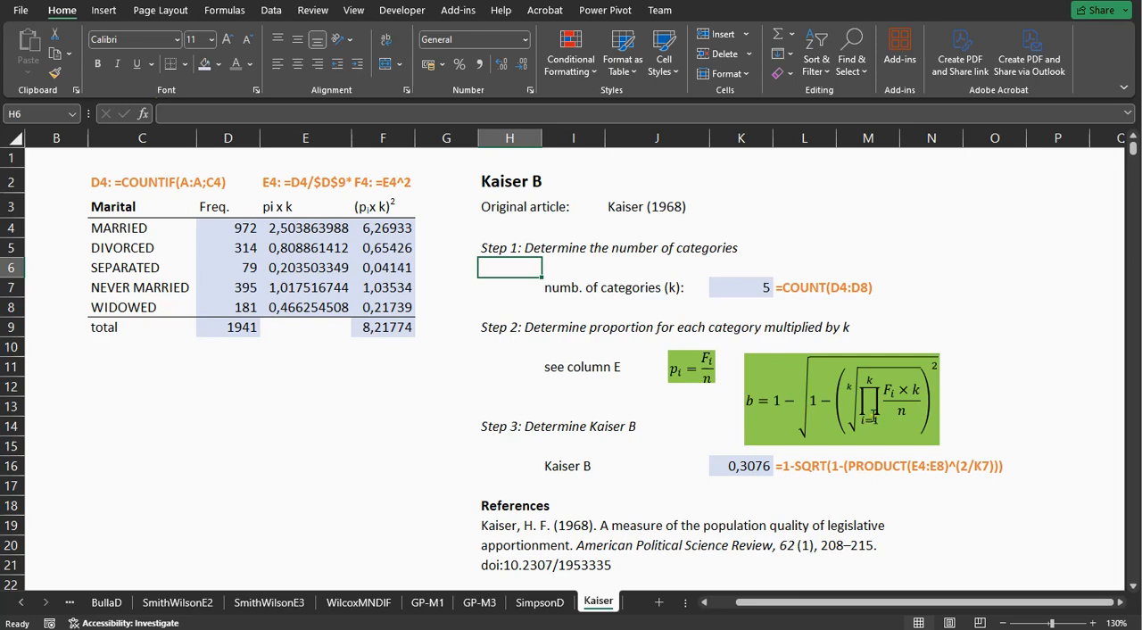
# Inspect the Kaiser B formula in K16, evaluating its 2/K7 exponent and the 1-SQRT expression.
pyautogui.doubleClick(744, 464)
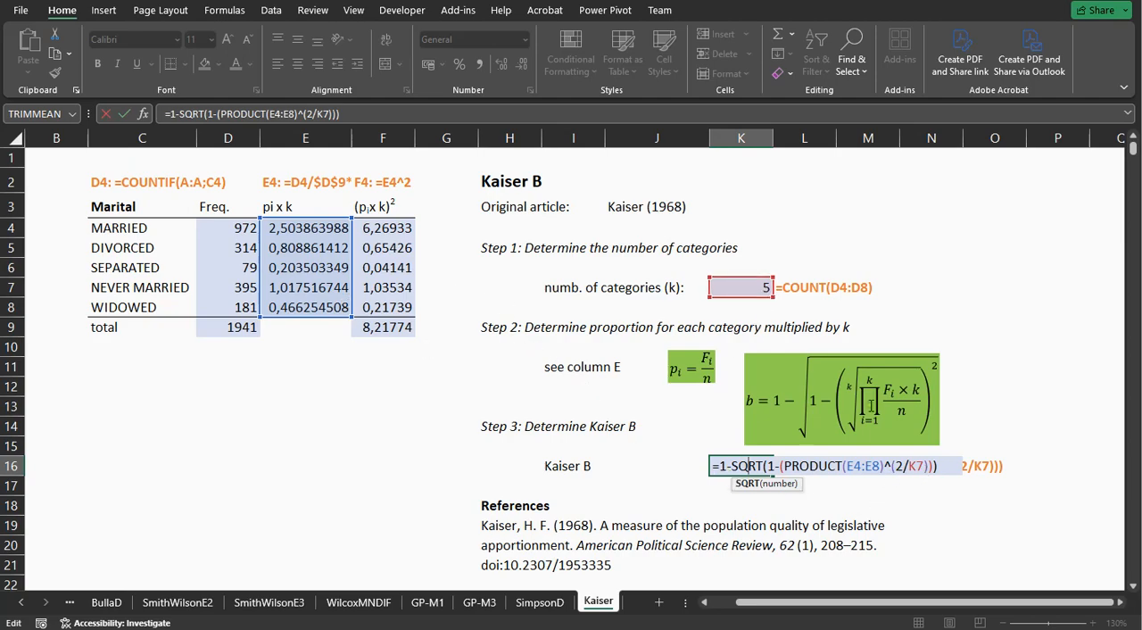
pyautogui.click(776, 468)
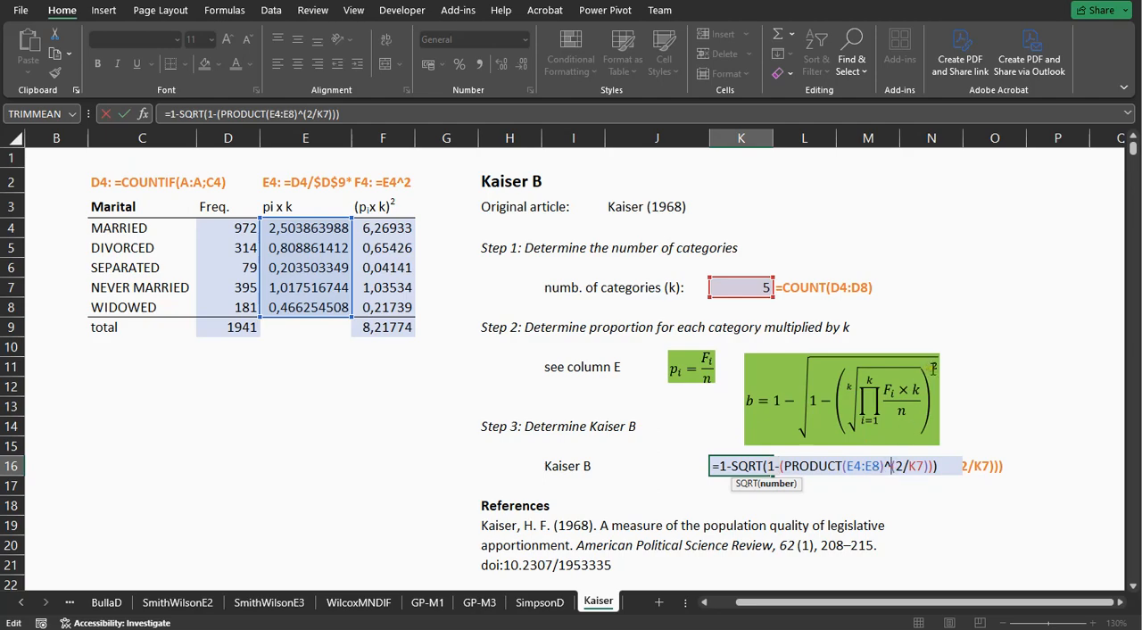
pyautogui.moveTo(895, 465); pyautogui.dragTo(926, 465)
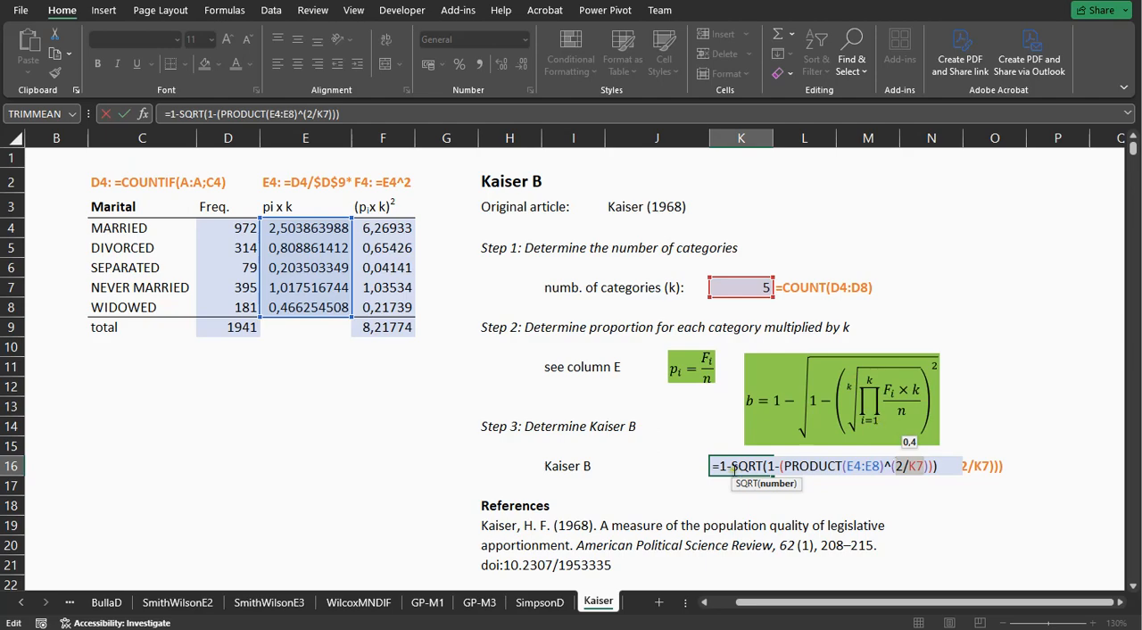
pyautogui.moveTo(937, 465); pyautogui.dragTo(723, 470)
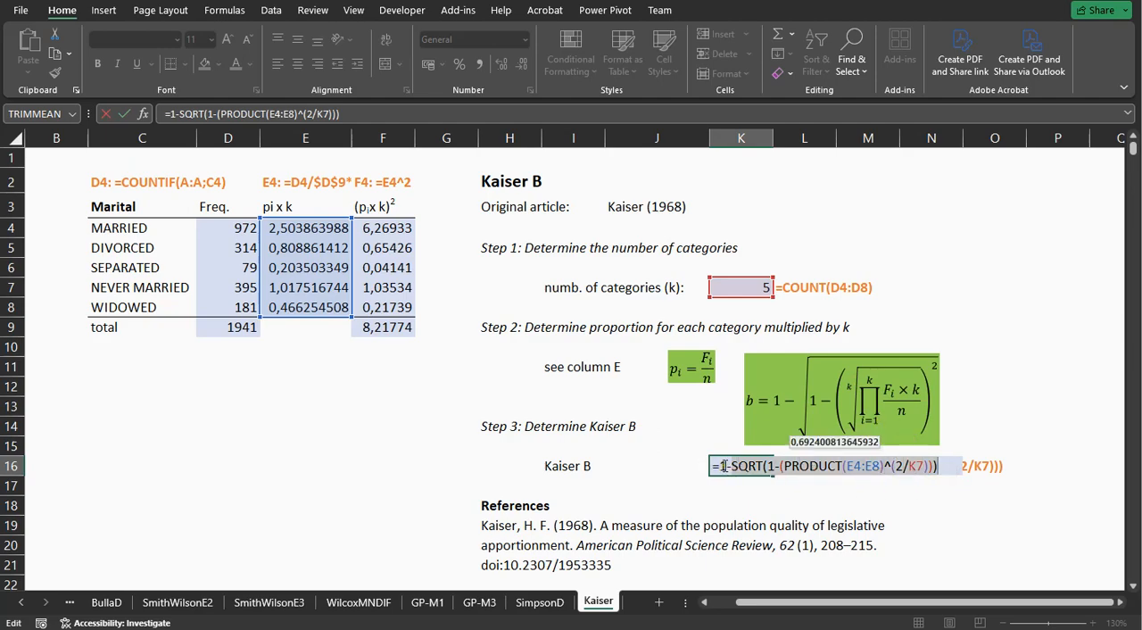
pyautogui.press('Return')
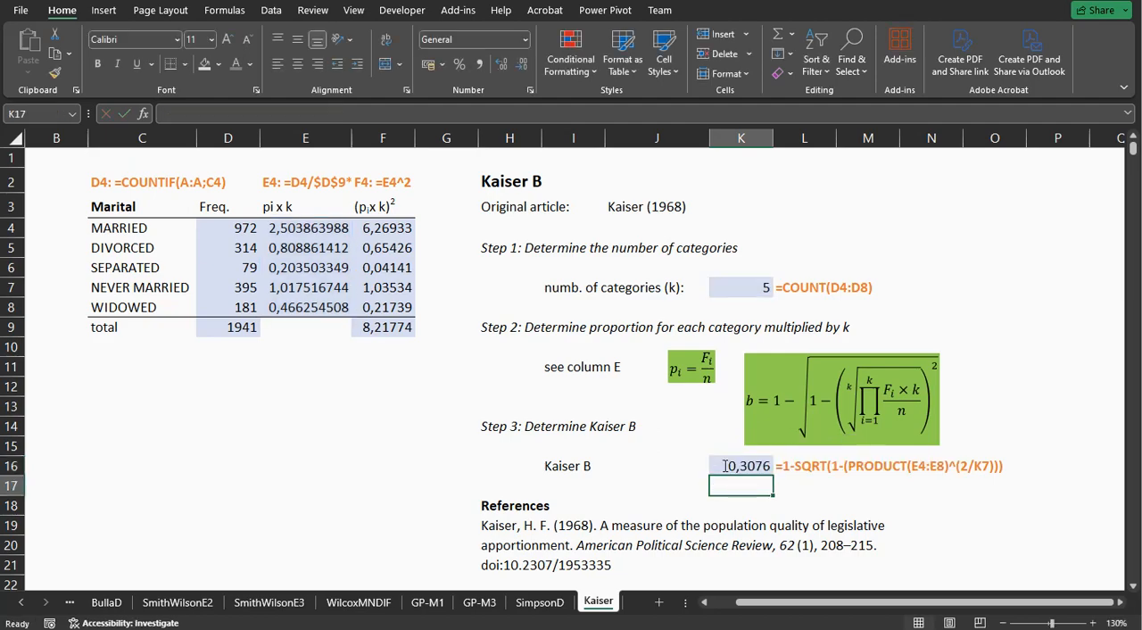